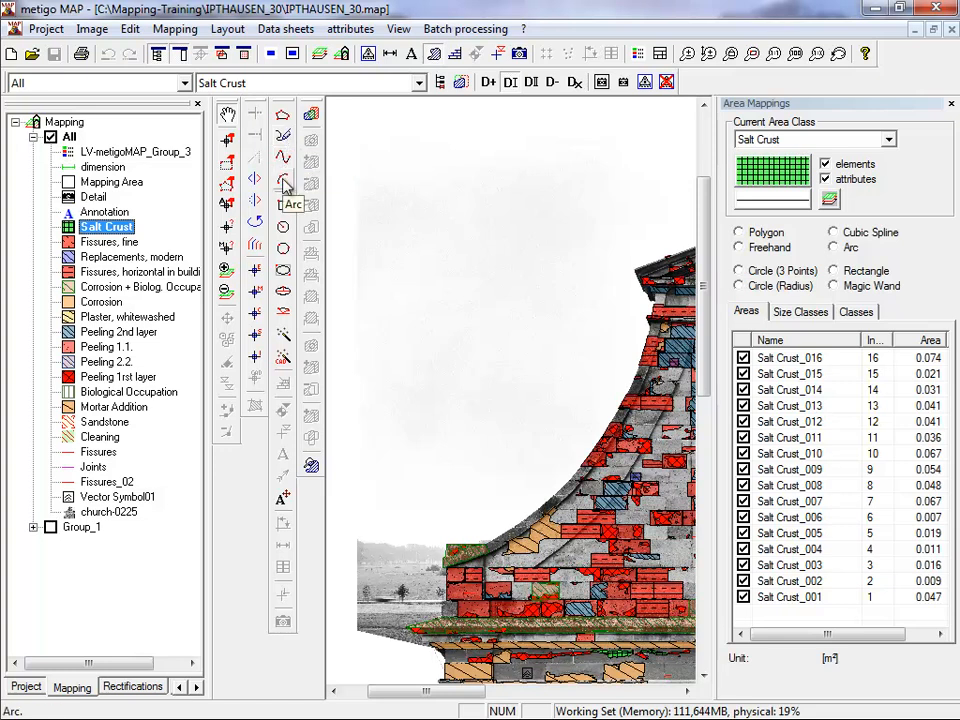
Draw a Salt Crust polygon of about 1.28 m² in the blank area beside the gable and hide the class's attributes.
click(283, 118)
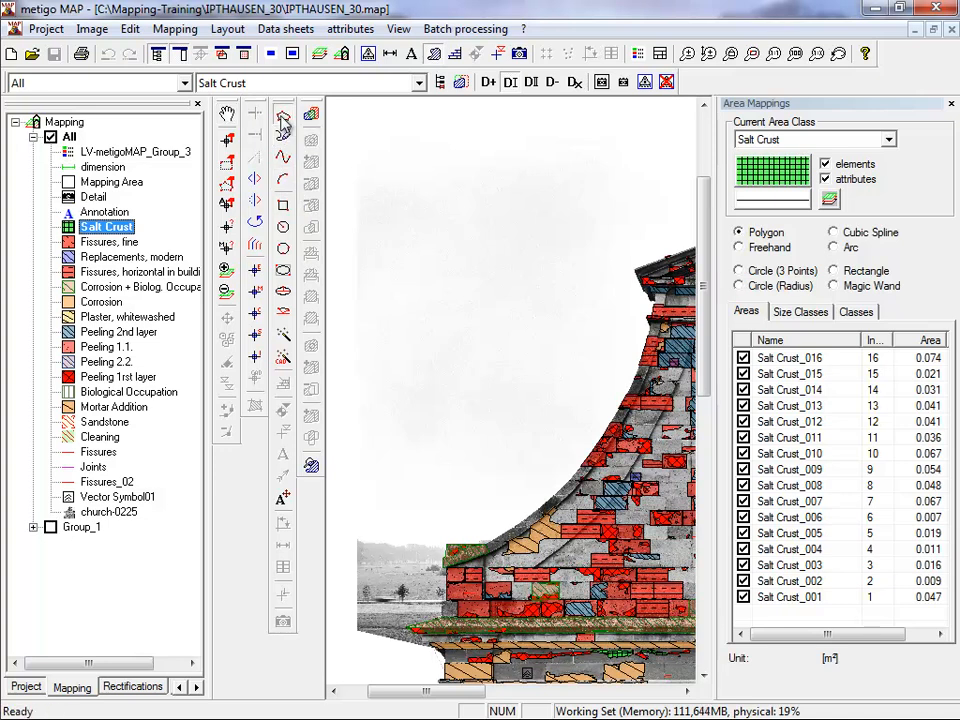
click(367, 181)
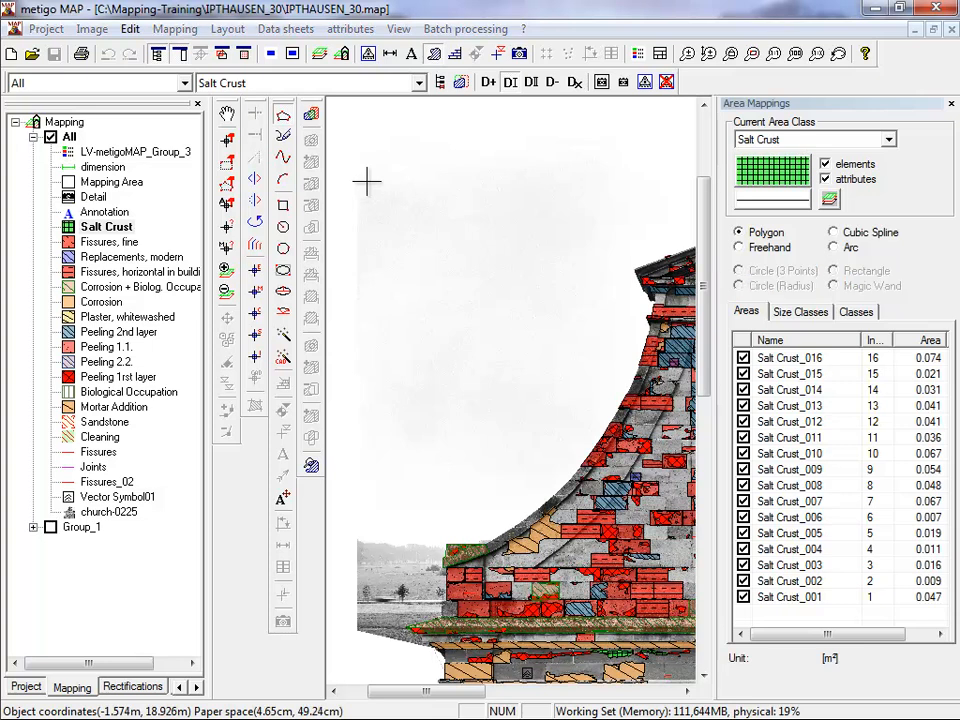
click(411, 162)
click(432, 179)
click(439, 205)
click(441, 242)
click(412, 232)
click(404, 200)
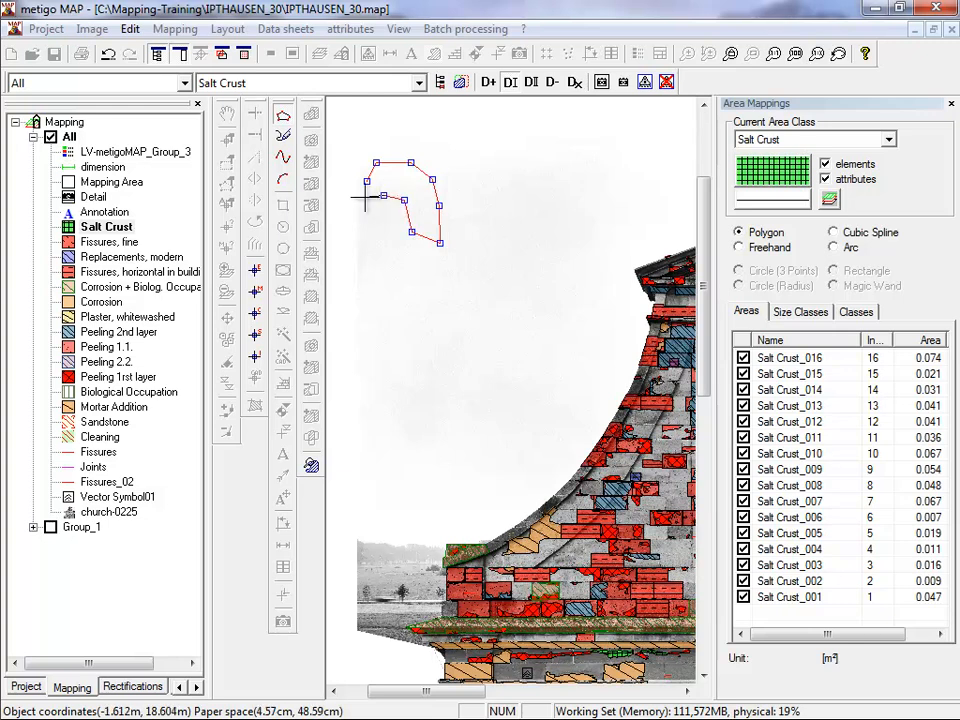
double_click(365, 199)
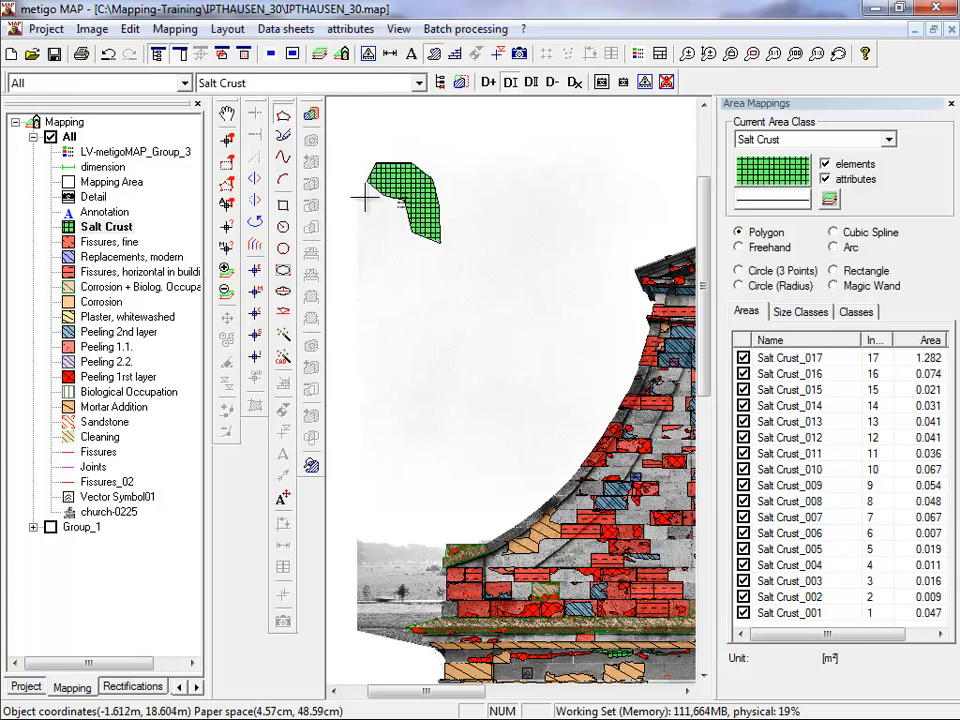
click(826, 180)
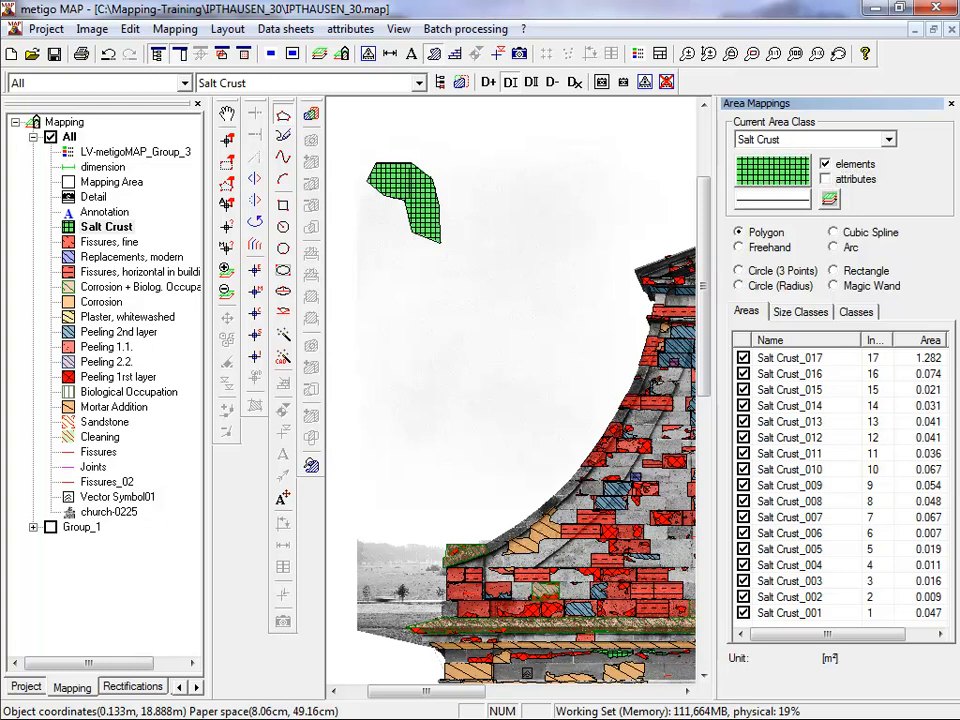
Make Corrosion the current class and begin a polygon below the new Salt Crust area, placing the six vertices of its upper and outer edge.
click(92, 243)
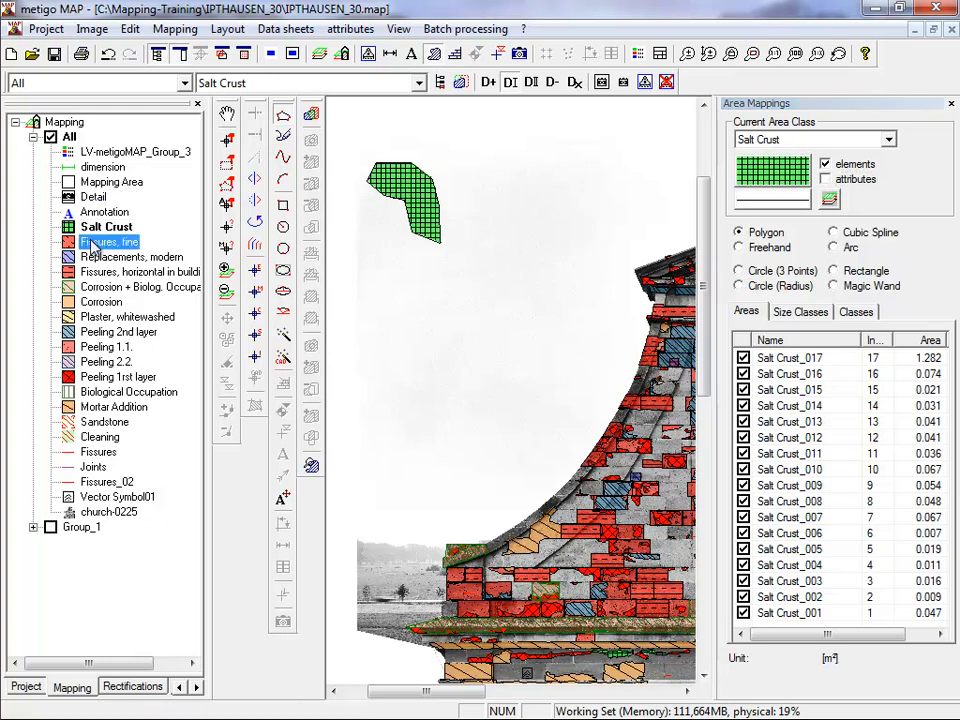
click(100, 301)
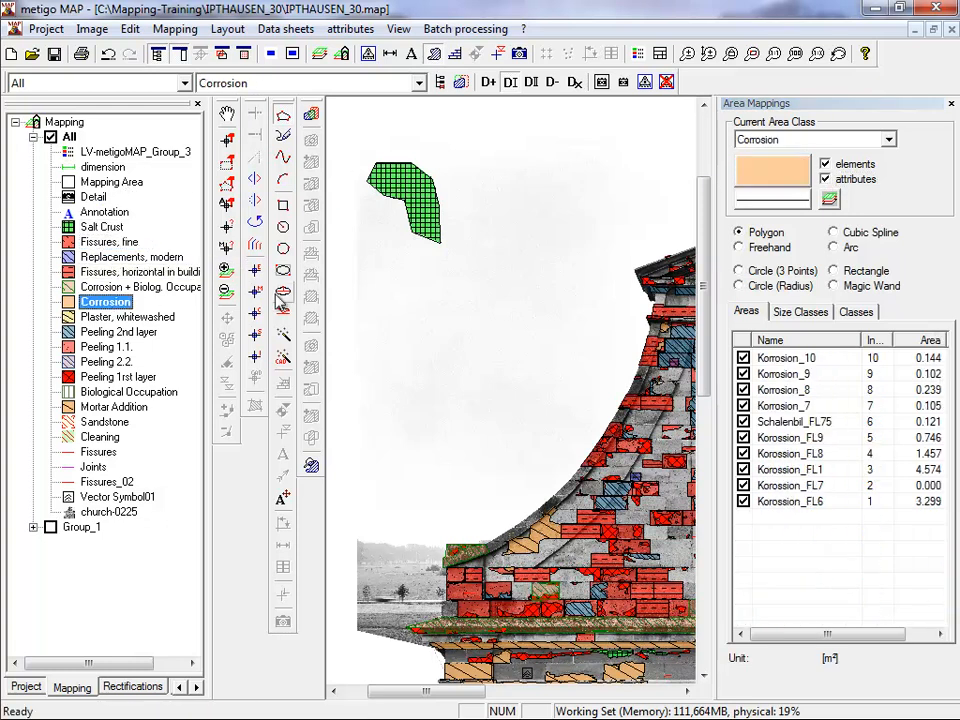
scroll(385, 268, up, 2)
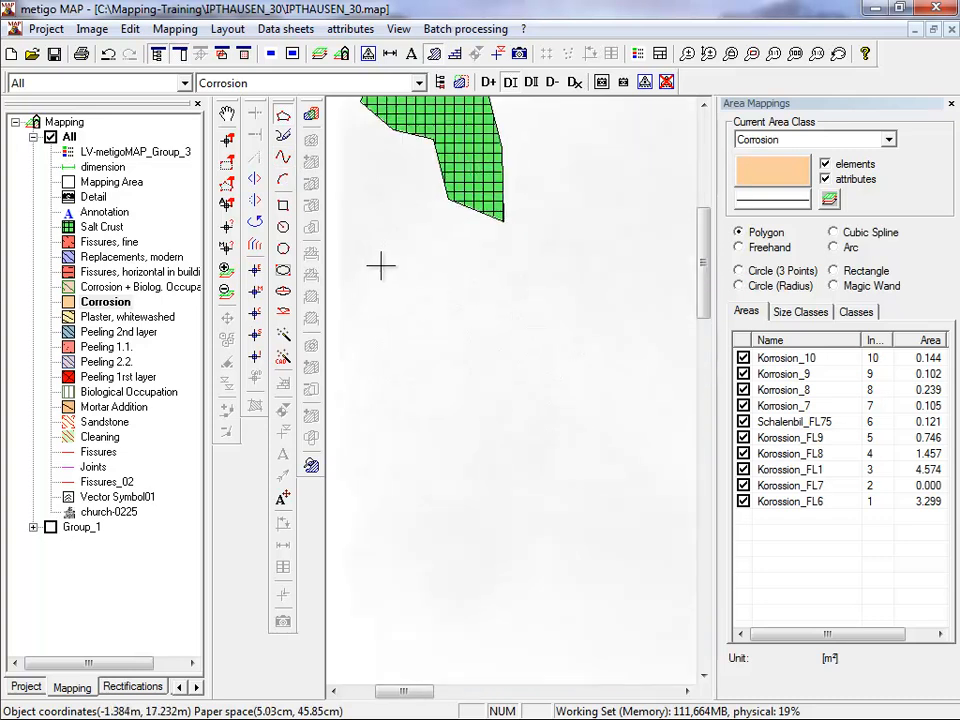
click(380, 286)
click(401, 253)
click(448, 261)
click(480, 291)
click(521, 316)
click(536, 373)
click(442, 357)
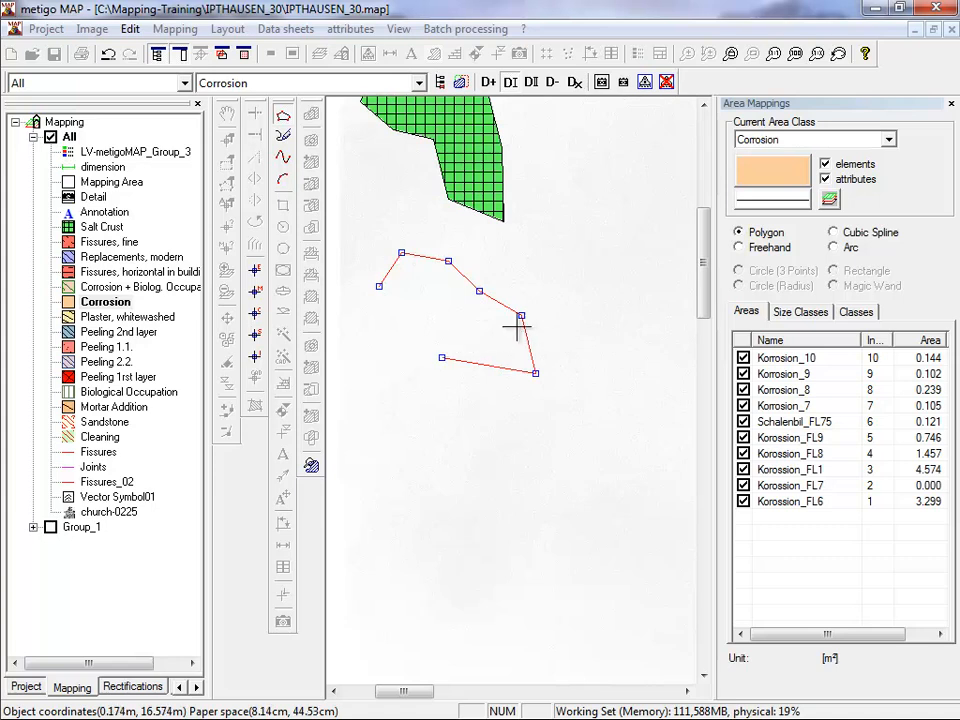
click(460, 328)
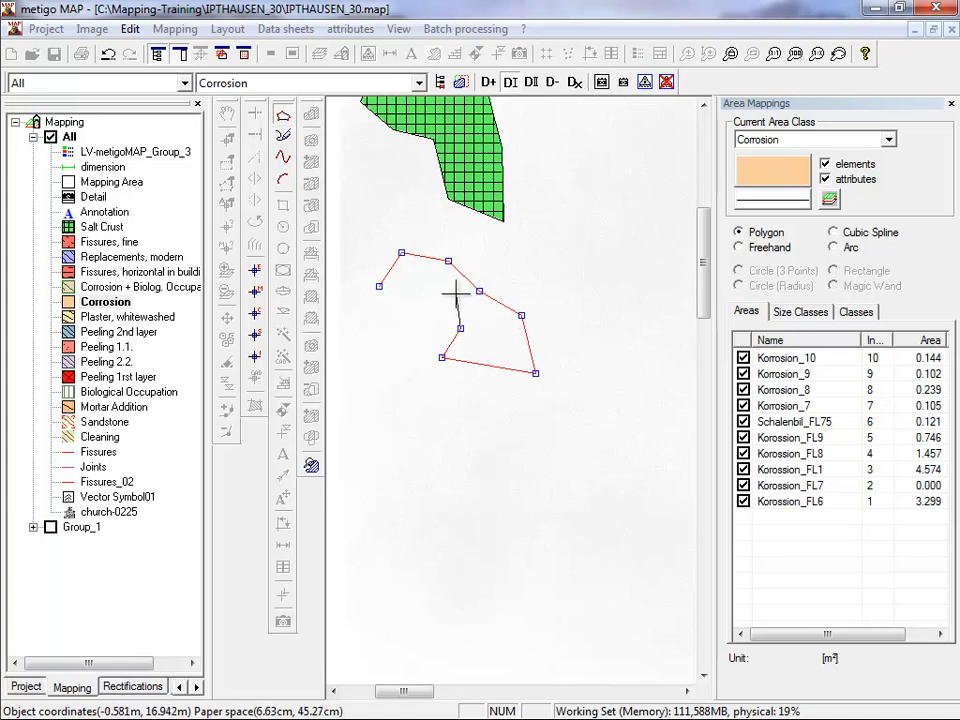
scroll(455, 290, down, 1)
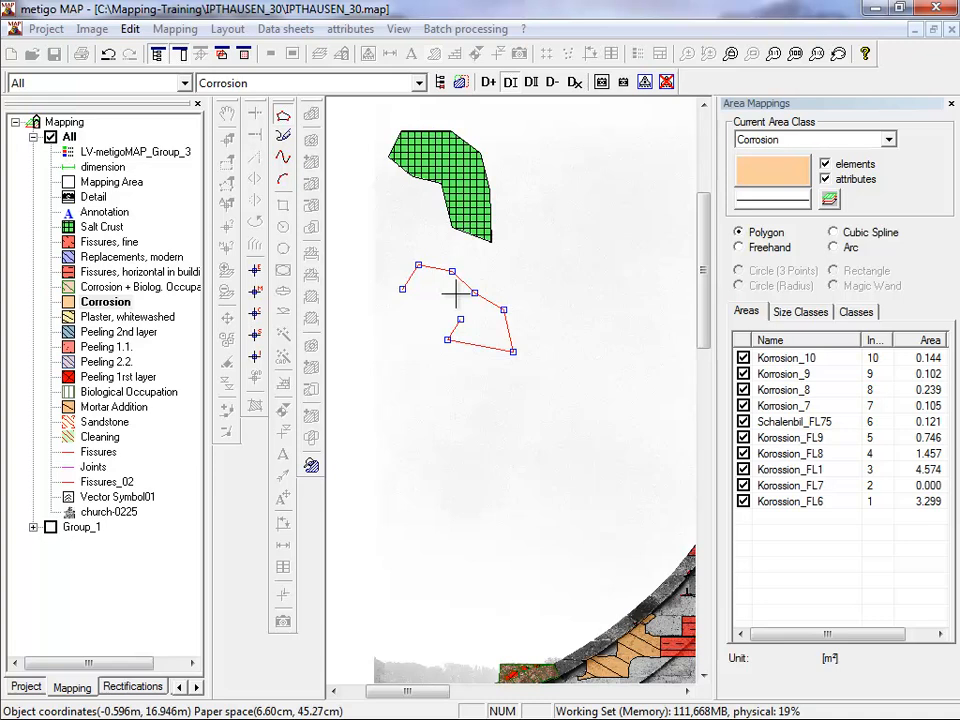
click(428, 298)
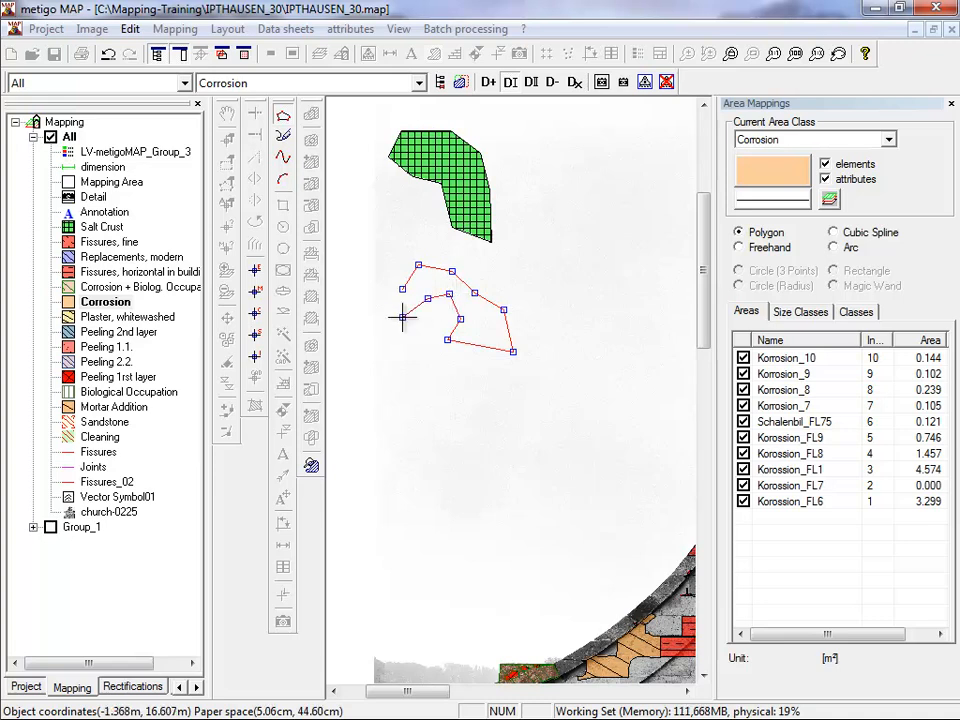
key(ctrl+z)
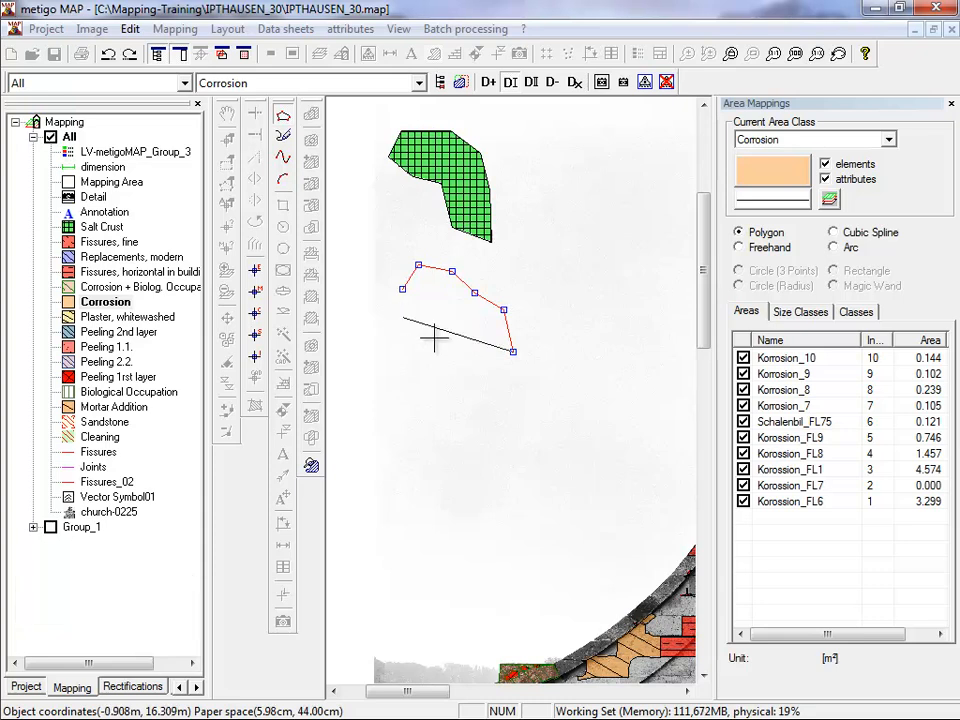
Complete the Corrosion polygon along its lower edge, giving about 0.94 m², and hide the class's attributes.
click(480, 358)
click(465, 334)
click(449, 312)
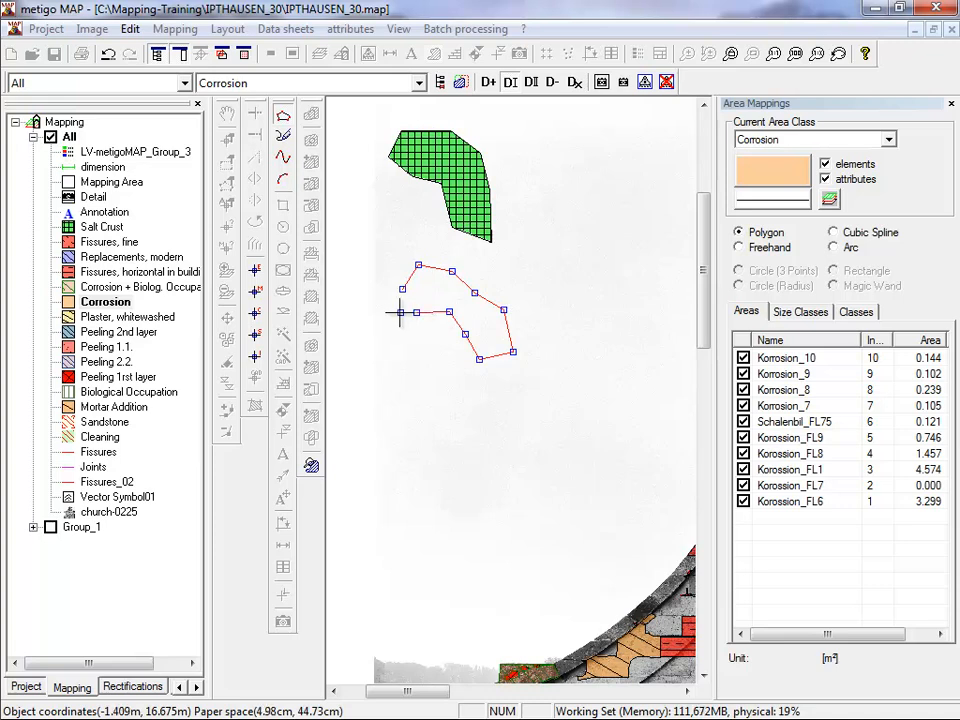
right_click(399, 313)
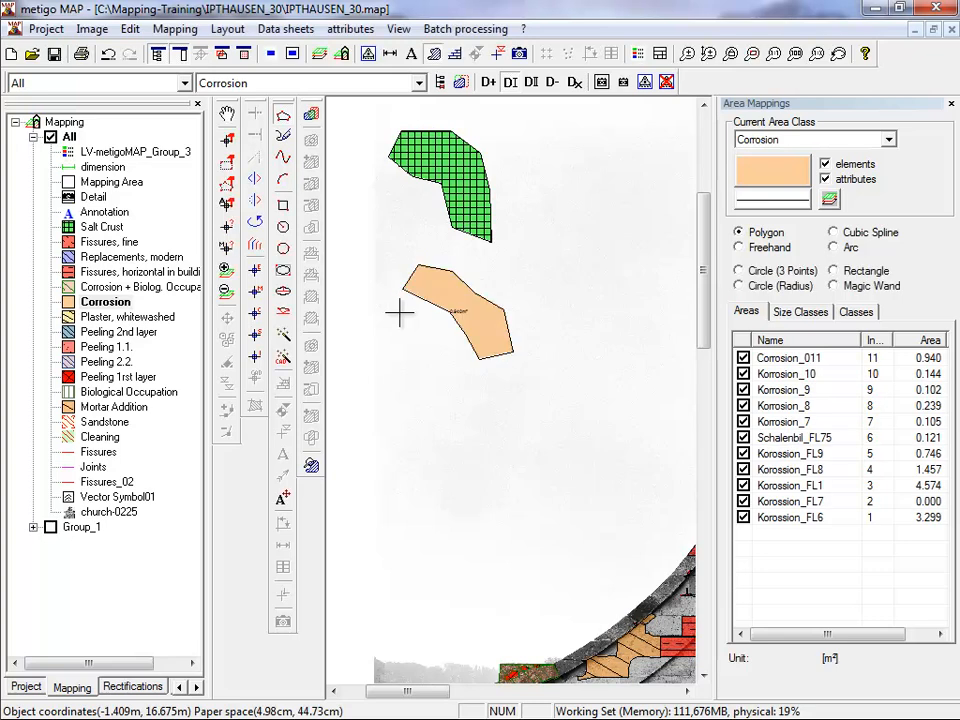
click(855, 179)
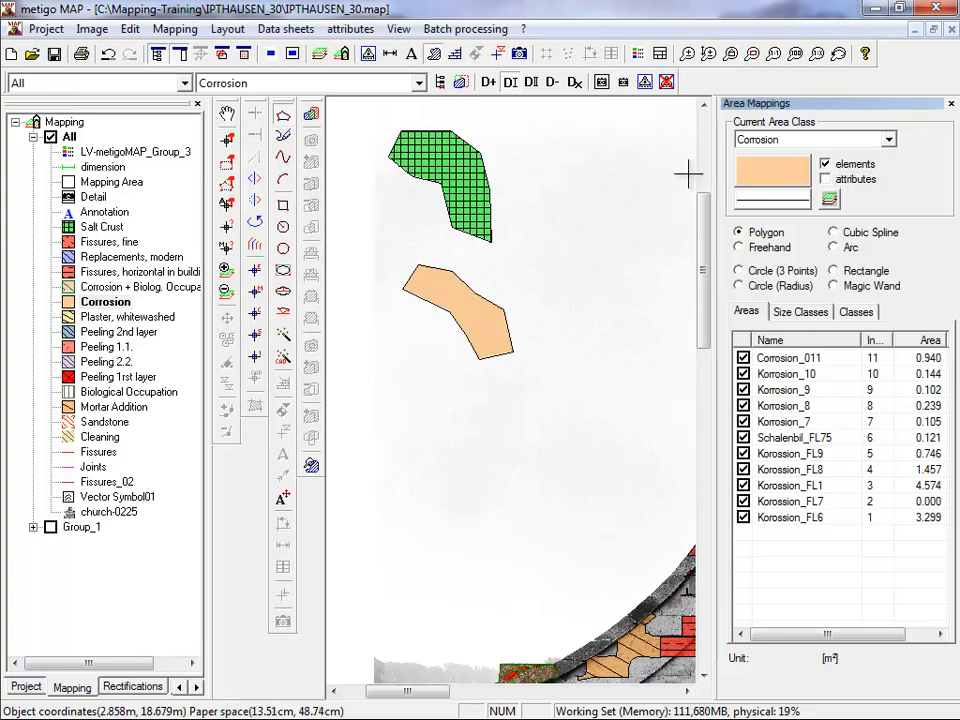
Edit the new Corrosion polygon by moving three vertices of its lower edge until it covers about 1.14 m², and apply the change.
click(231, 142)
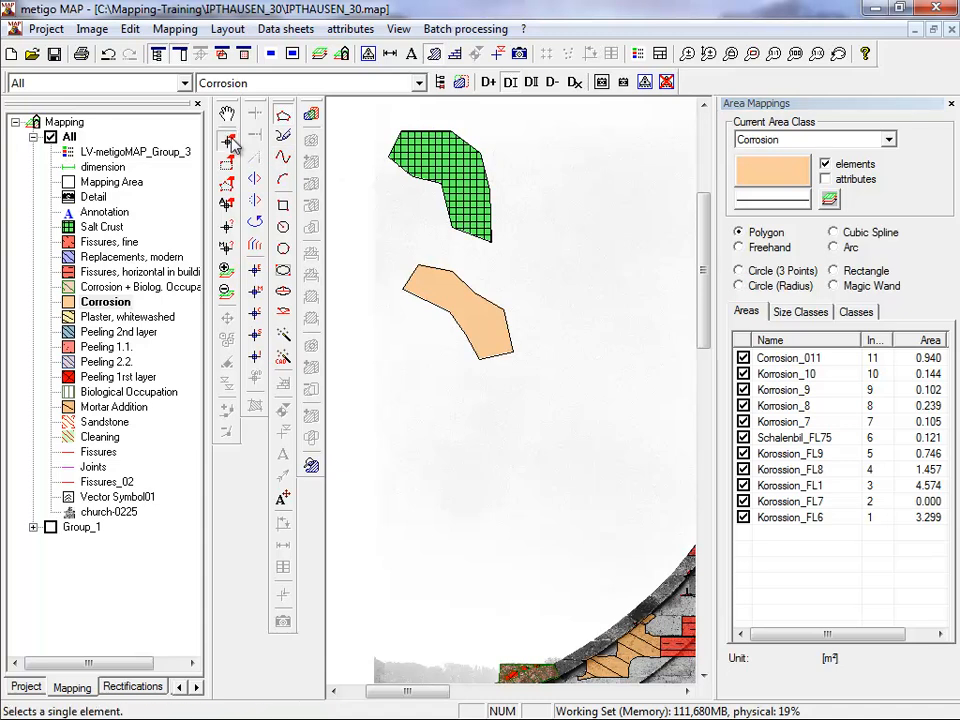
click(452, 287)
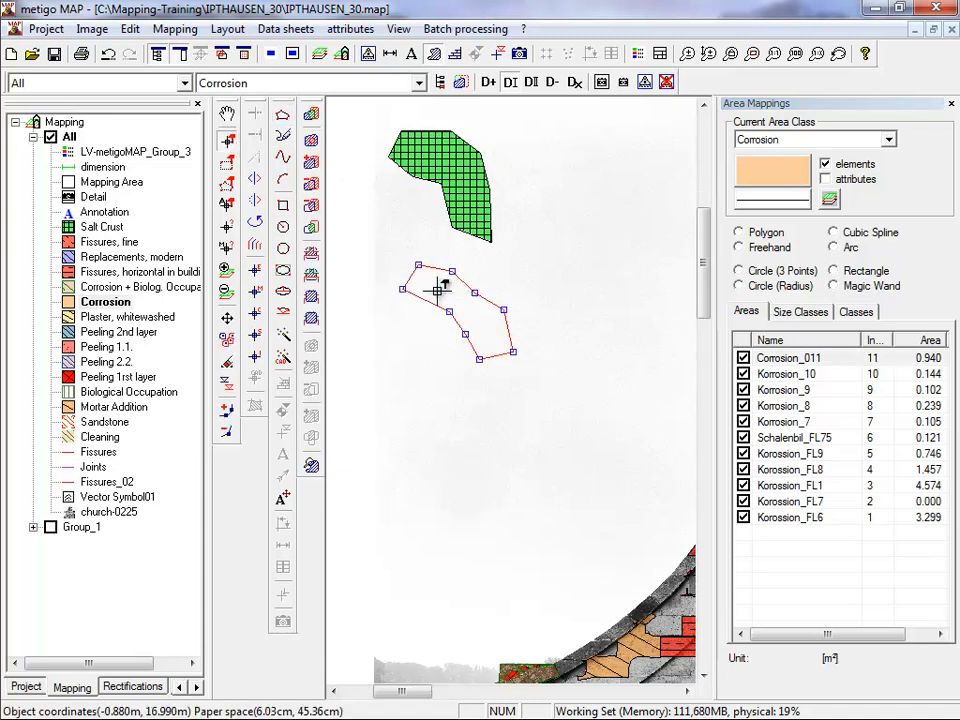
scroll(440, 290, up, 2)
scroll(440, 290, up, 1)
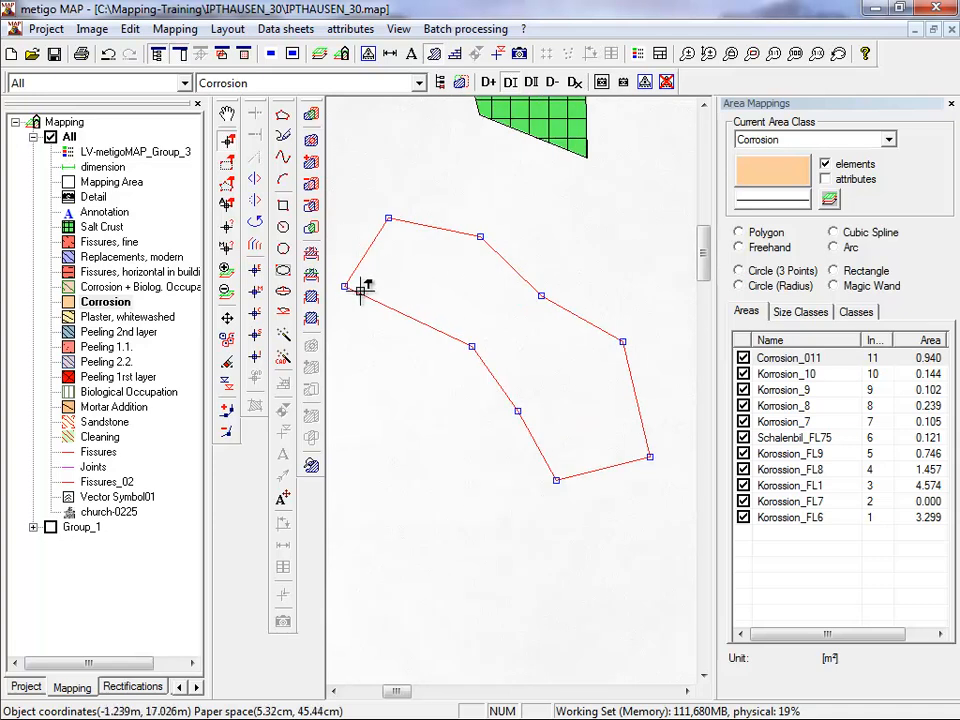
drag(344, 286, 379, 278)
drag(471, 346, 411, 379)
drag(517, 411, 482, 430)
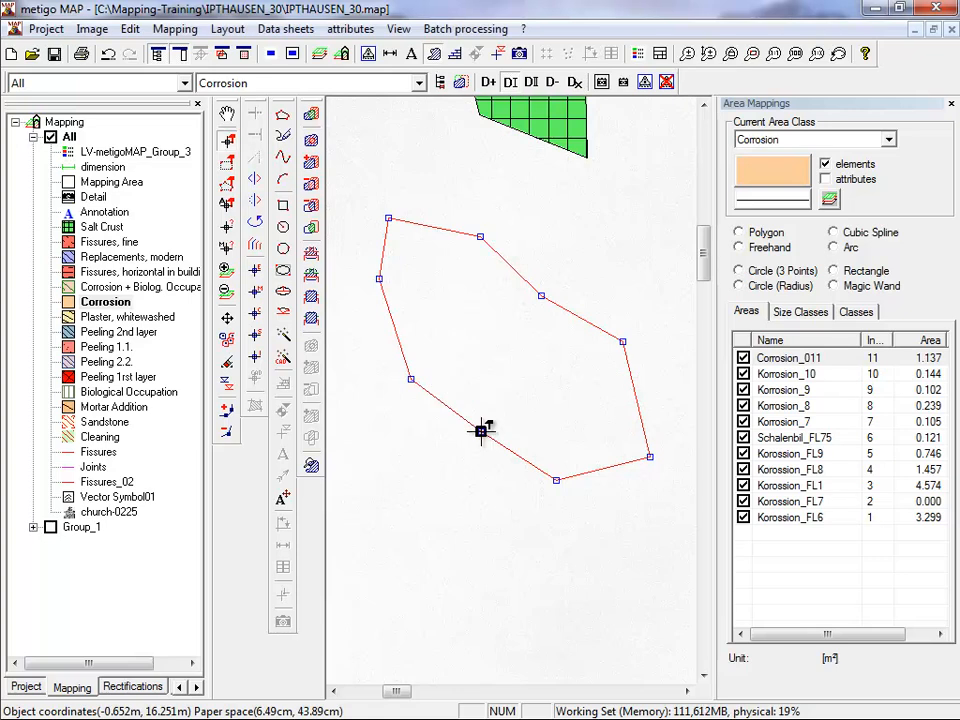
right_click(482, 430)
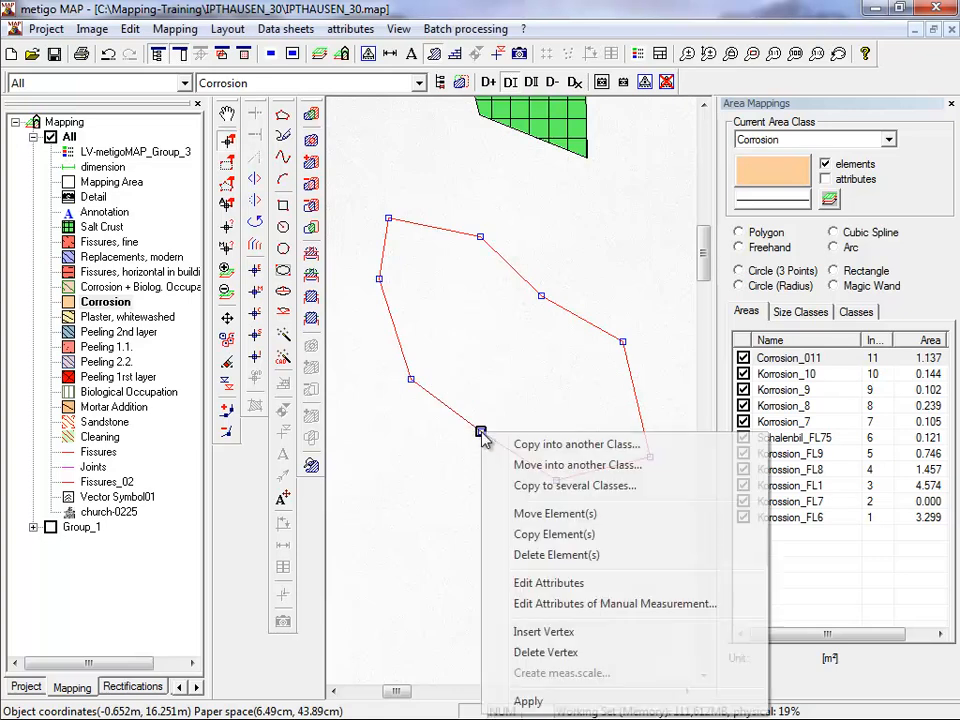
click(528, 701)
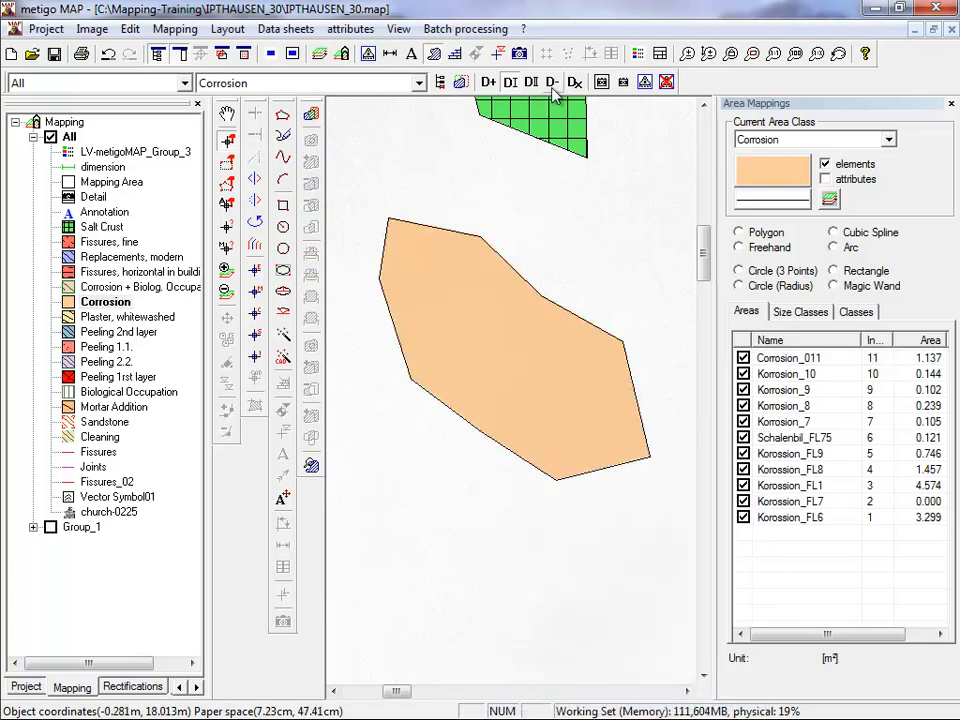
Draw a freehand Corrosion area of about 0.21 m² below the edited polygon.
click(280, 140)
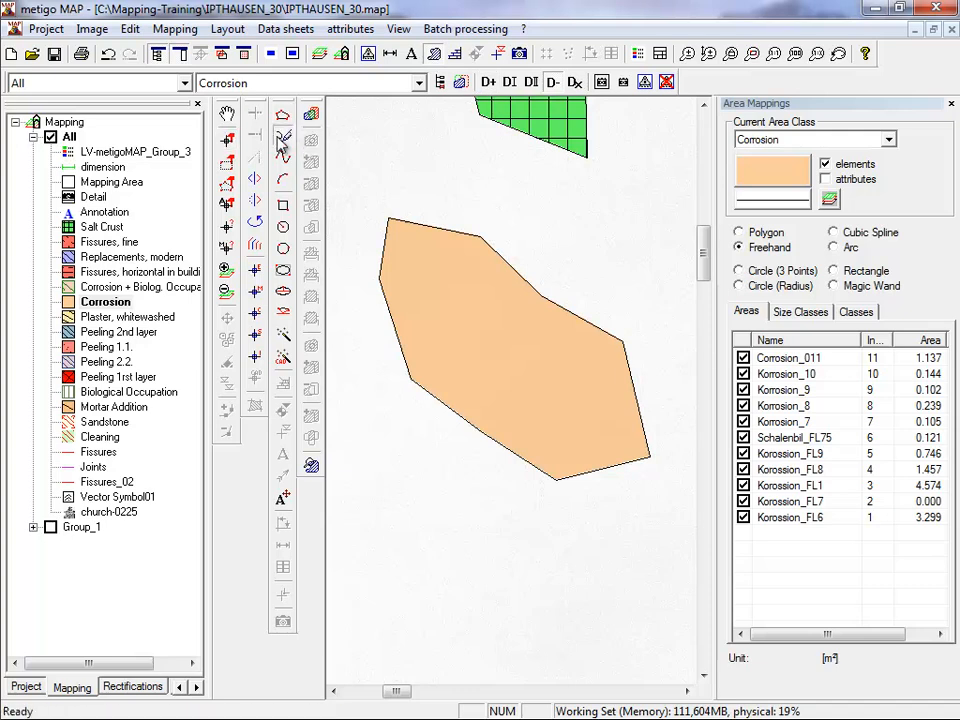
scroll(388, 532, down, 1)
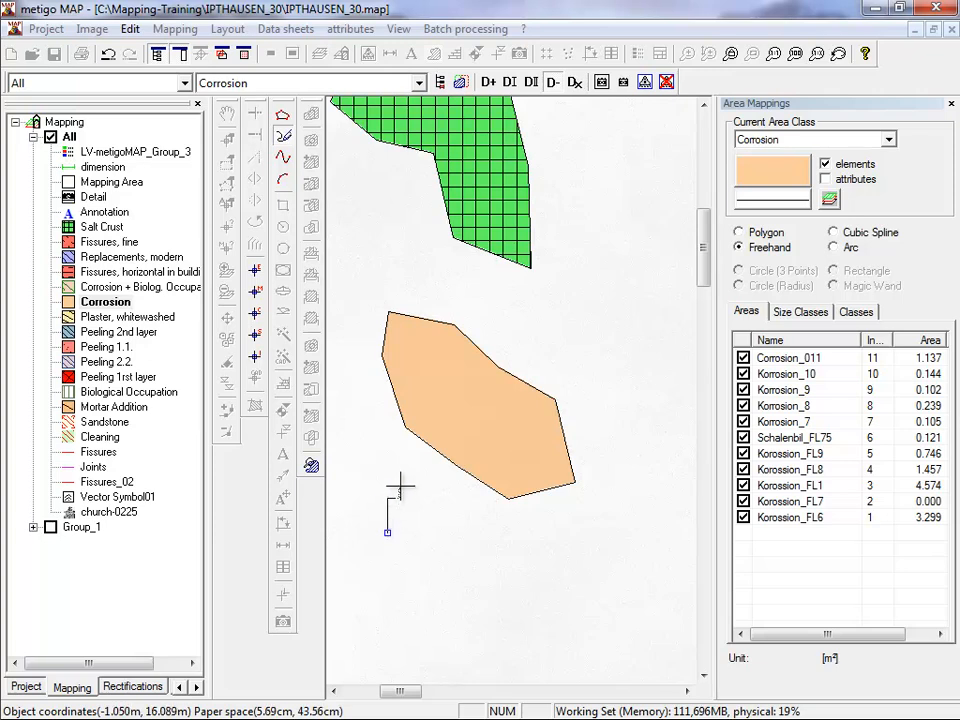
mouse_move(403, 487)
mouse_down()
mouse_move(444, 518)
mouse_move(450, 576)
mouse_move(406, 553)
mouse_up()
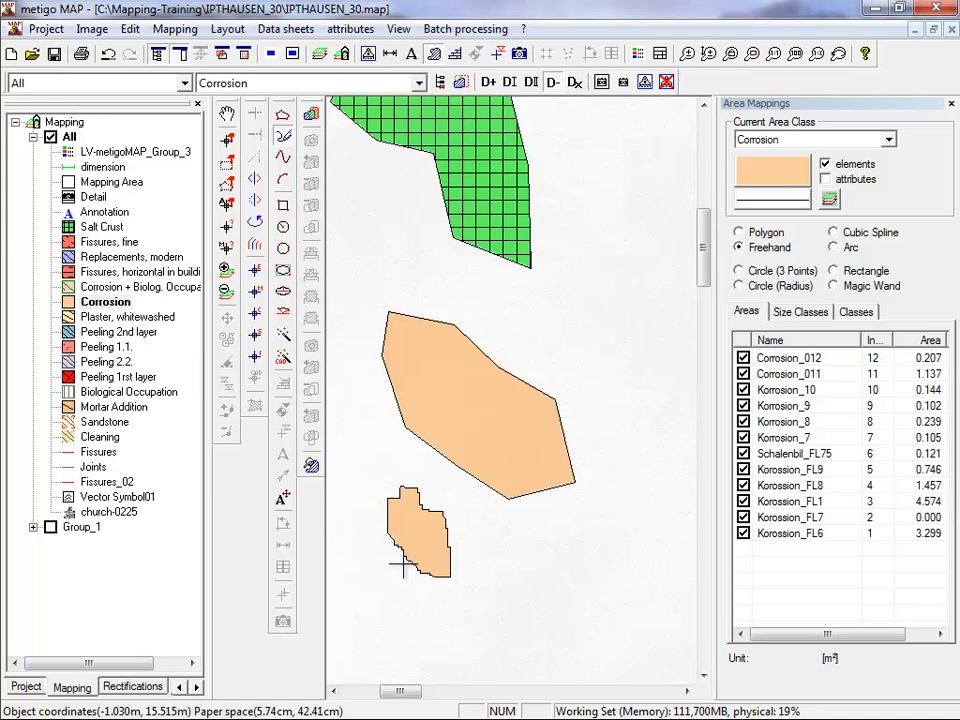
Select the freehand Corrosion area for editing and examine the density of its vertices at close range.
click(228, 142)
click(402, 520)
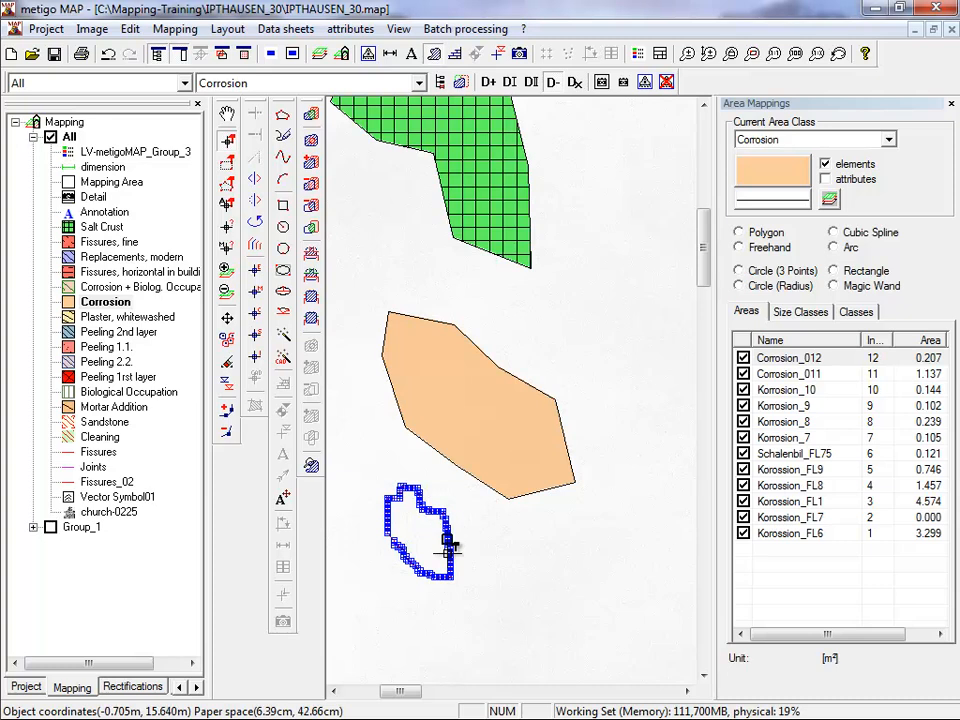
scroll(416, 555, up, 5)
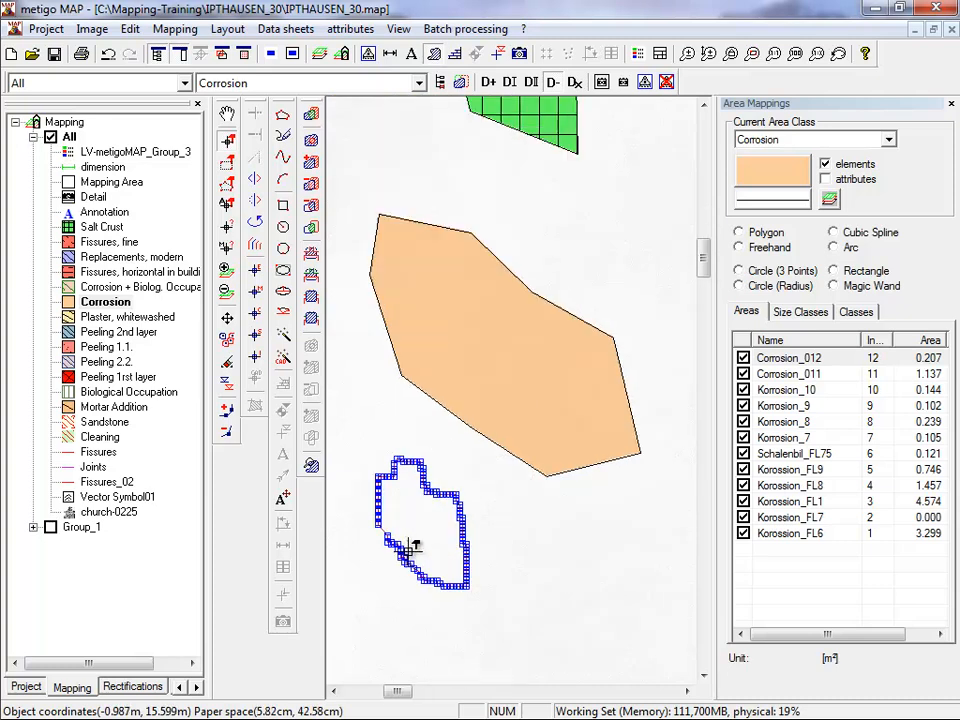
scroll(409, 550, up, 1)
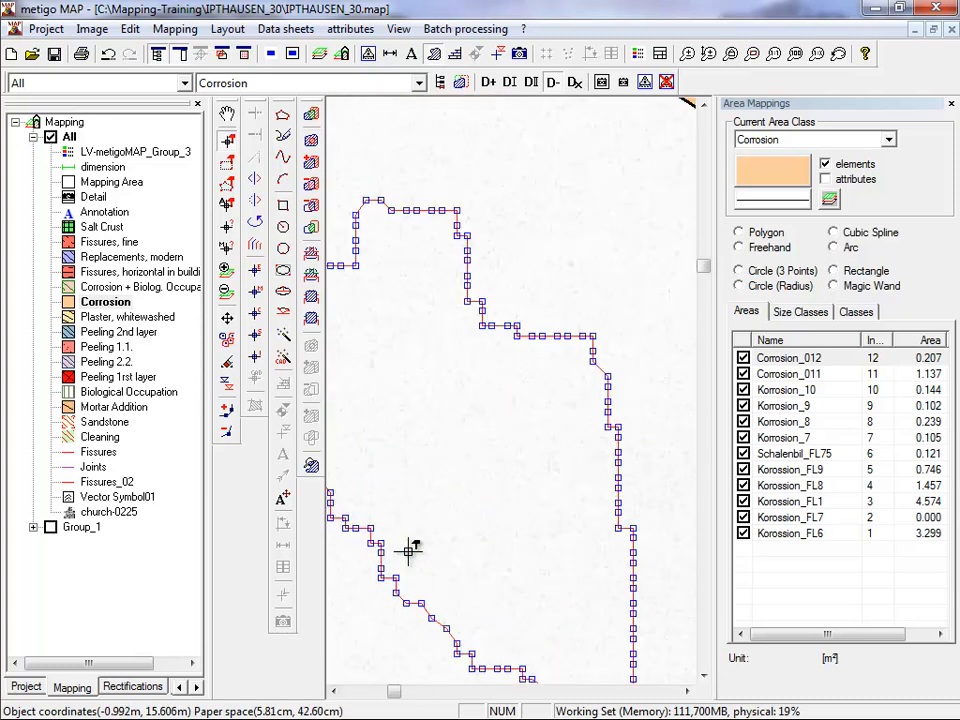
scroll(409, 549, down, 5)
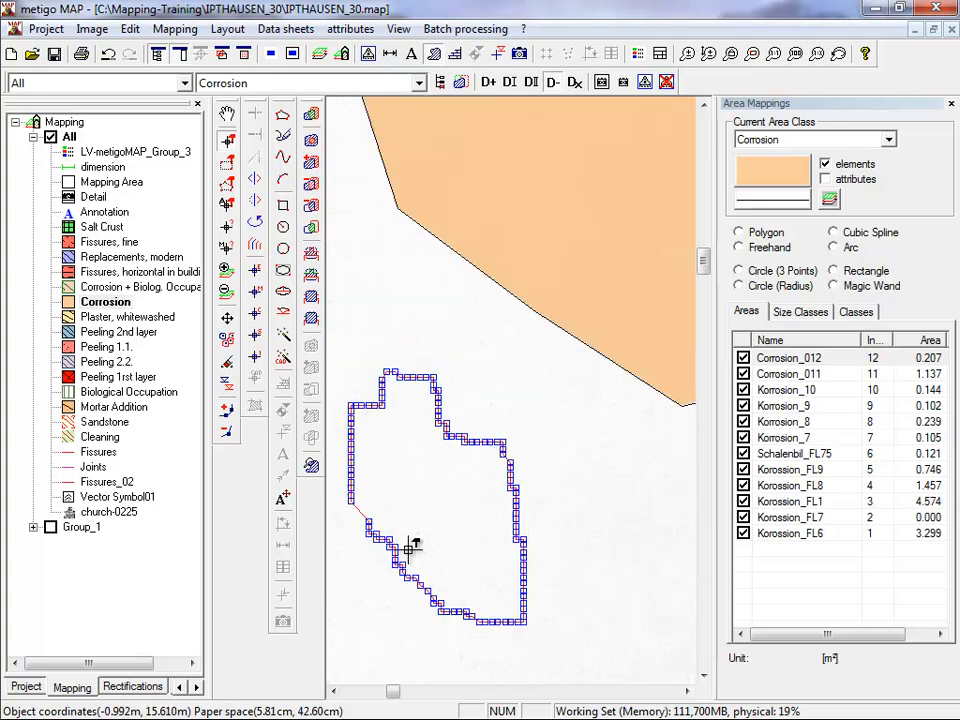
scroll(412, 546, down, 2)
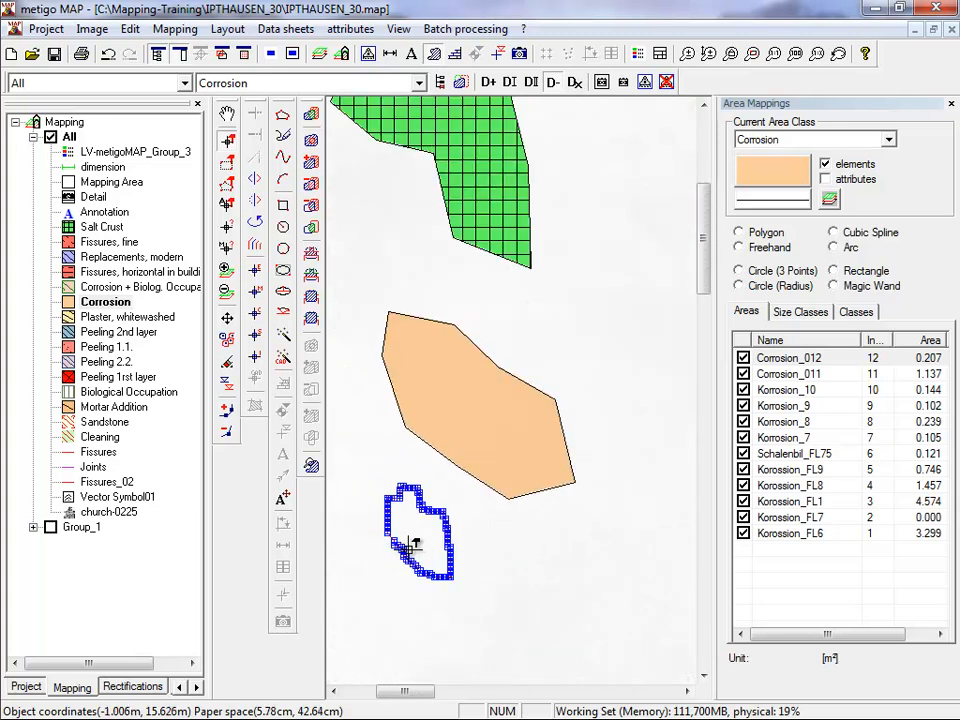
scroll(409, 549, down, 3)
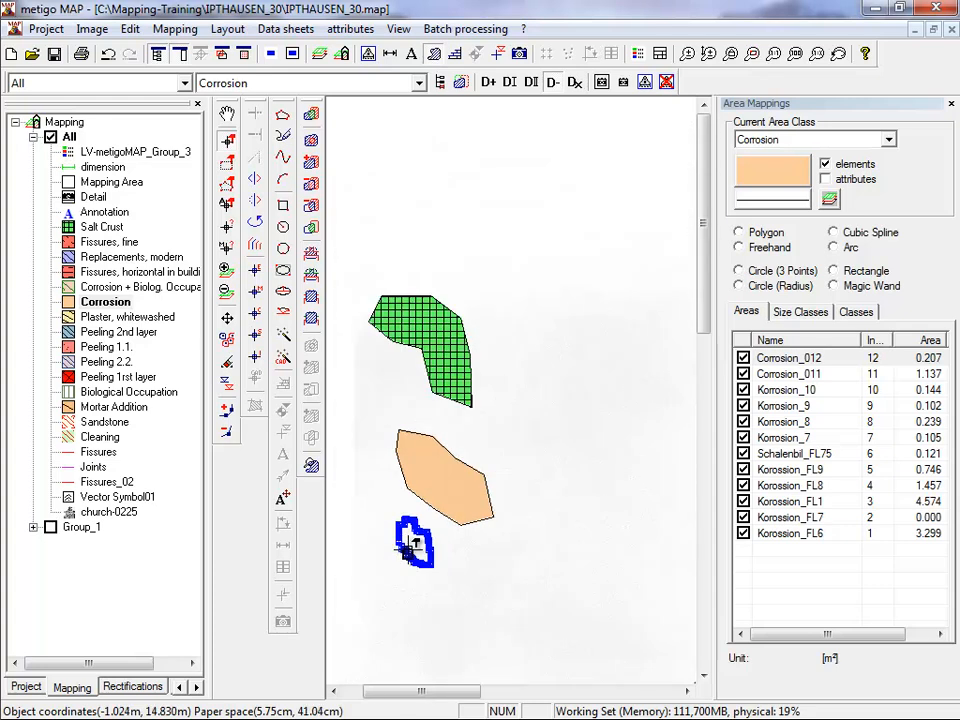
Draw another freehand Corrosion area of about 0.44 m² below the first one, at the reduced view scale.
click(284, 136)
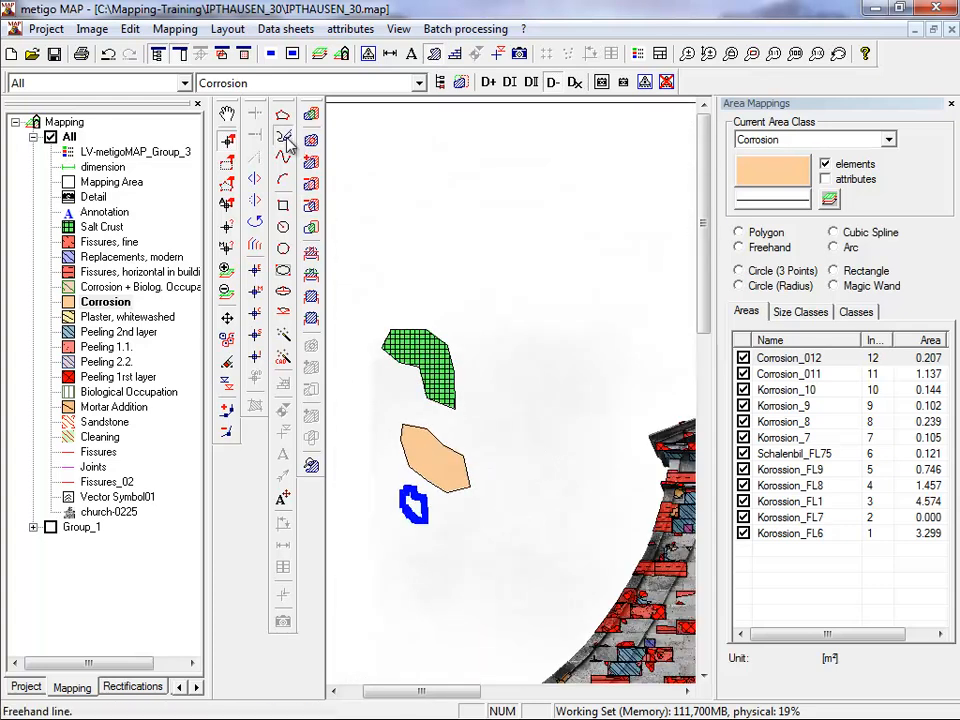
mouse_move(381, 550)
mouse_down()
mouse_move(366, 533)
mouse_move(377, 517)
mouse_move(414, 562)
mouse_move(383, 552)
mouse_up()
scroll(402, 548, up, 2)
scroll(402, 548, up, 2)
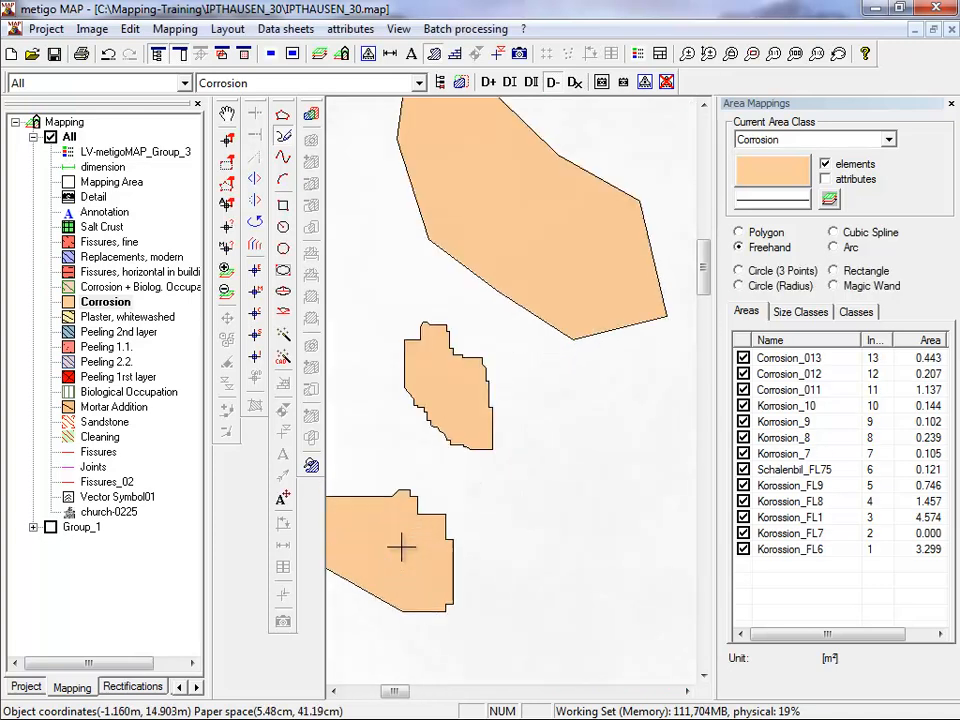
Draw a small rounded freehand Corrosion area of about 0.02 m² beside the previous ones, in a magnified view.
scroll(527, 519, up, 4)
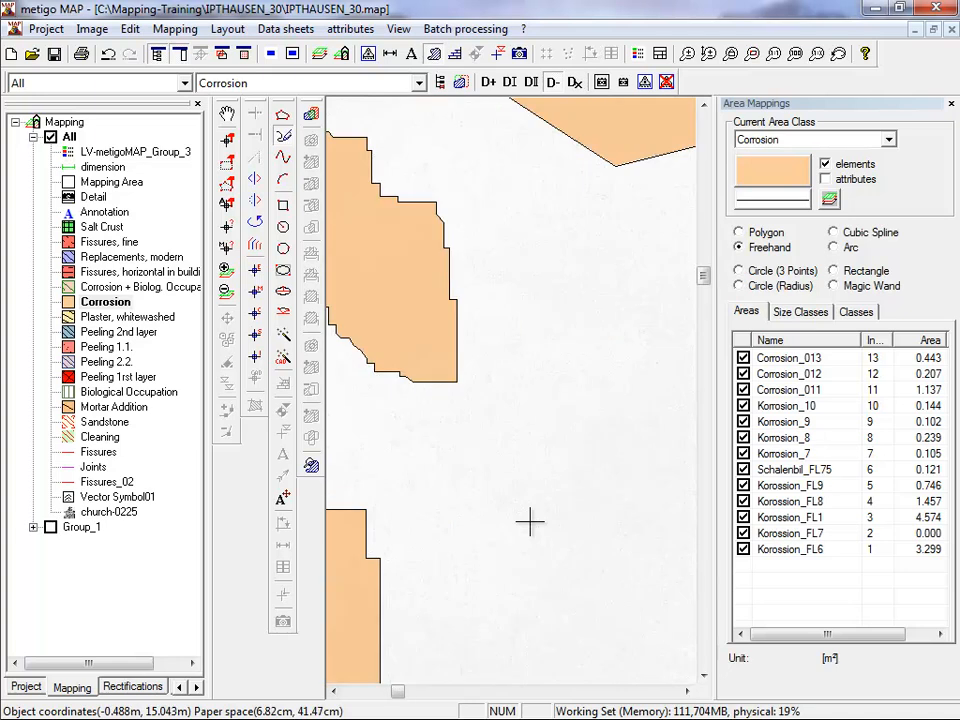
mouse_move(441, 513)
mouse_down()
mouse_move(456, 414)
mouse_move(514, 536)
mouse_move(435, 527)
mouse_up()
scroll(432, 533, down, 2)
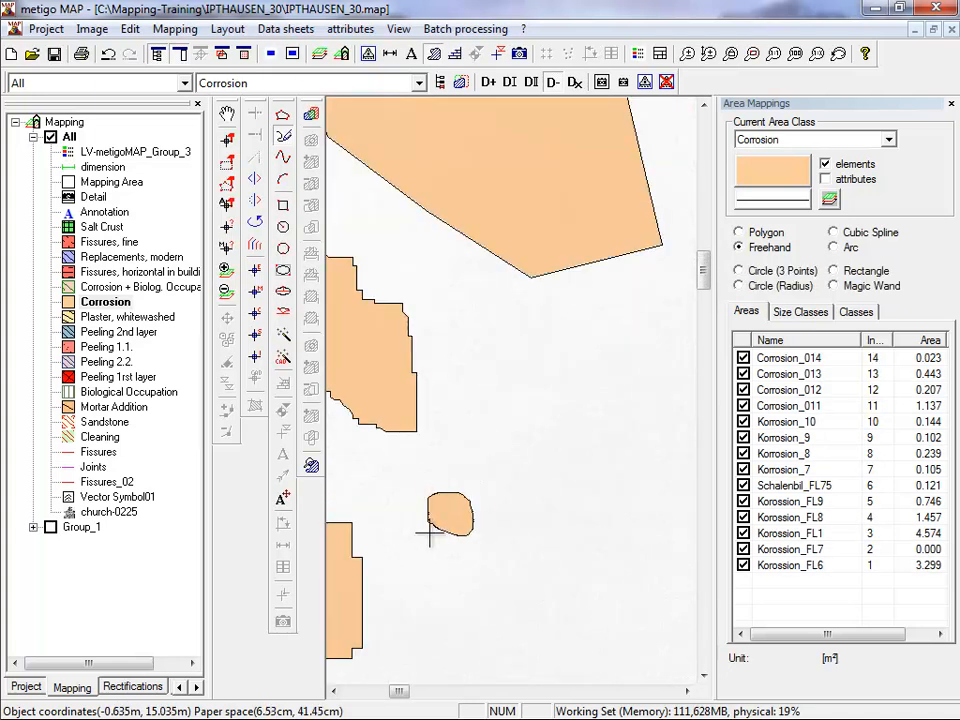
Select the three freehand Corrosion areas for editing and compare their vertex density at different view scales.
click(229, 142)
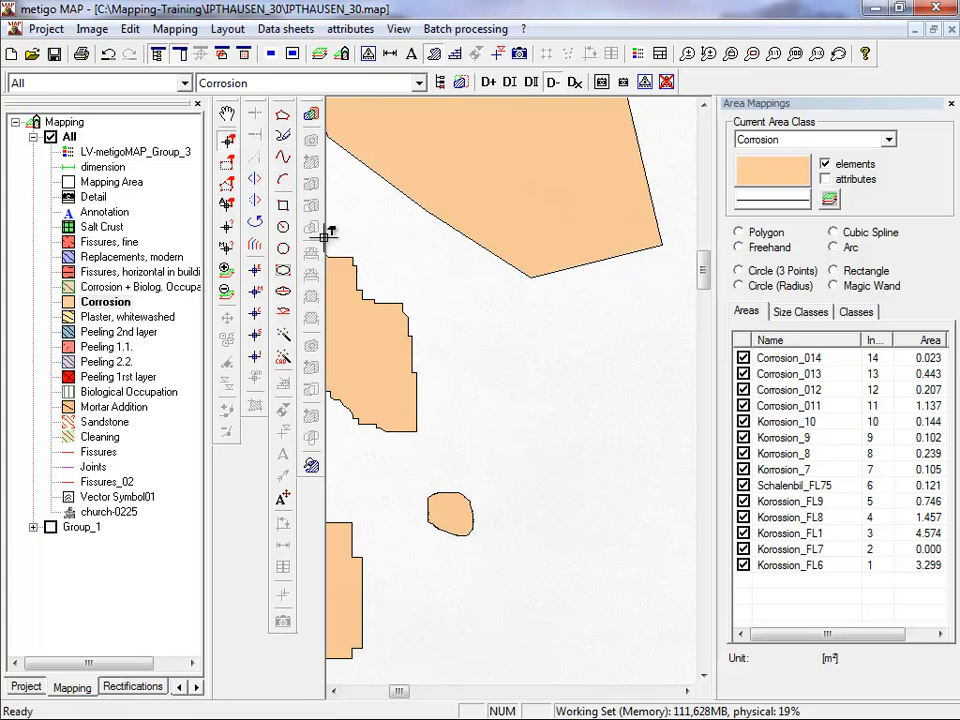
click(386, 399)
shift+click(353, 563)
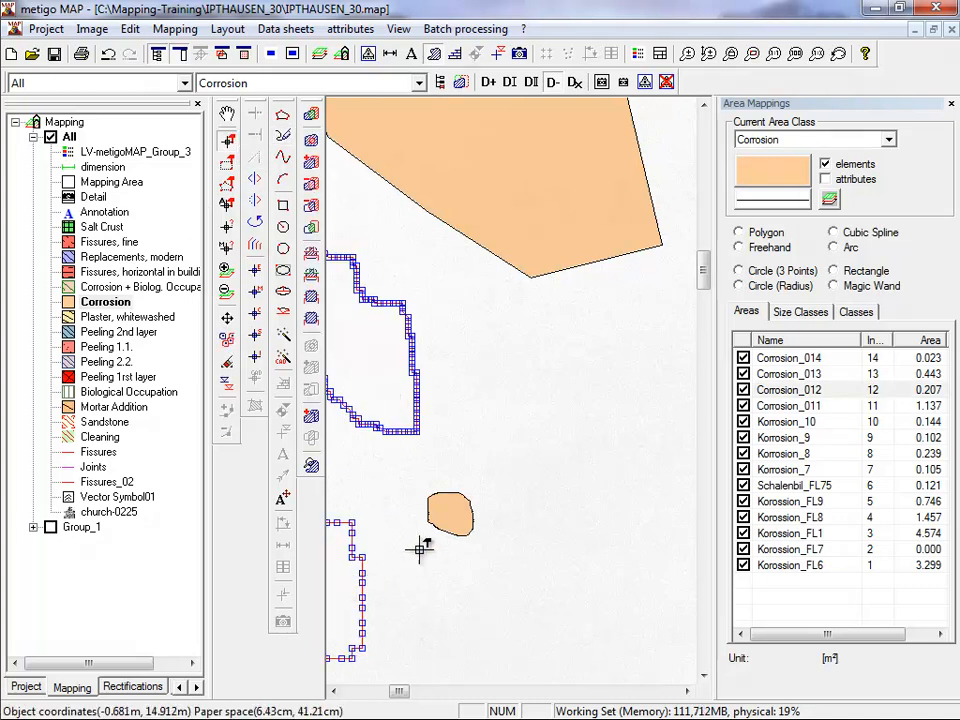
shift+click(441, 510)
scroll(365, 478, up, 3)
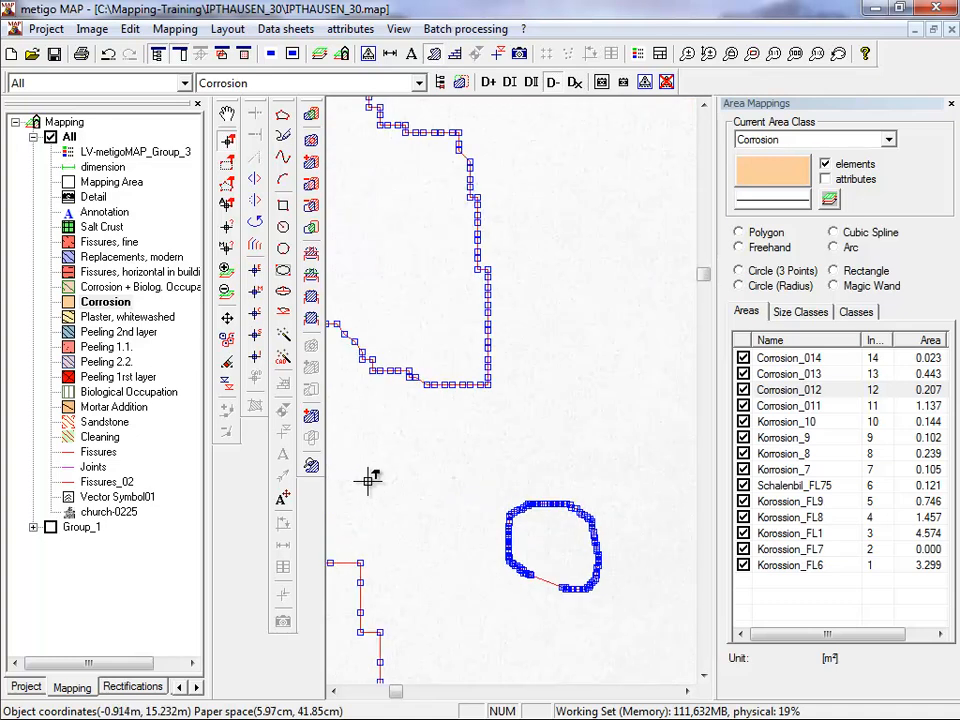
scroll(372, 485, down, 1)
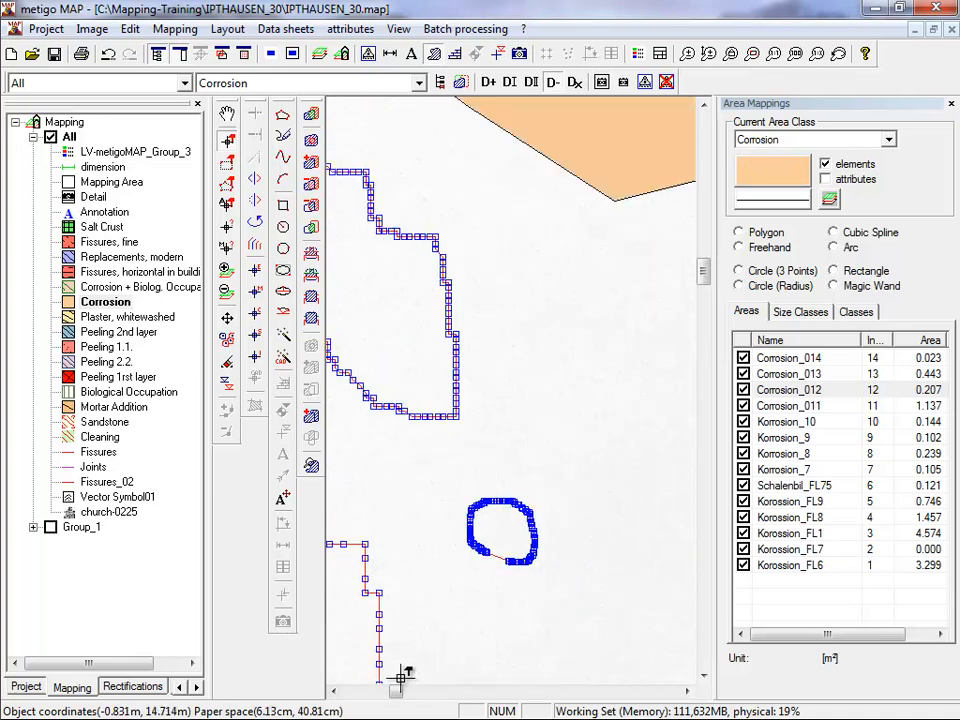
drag(330, 692, 330, 692)
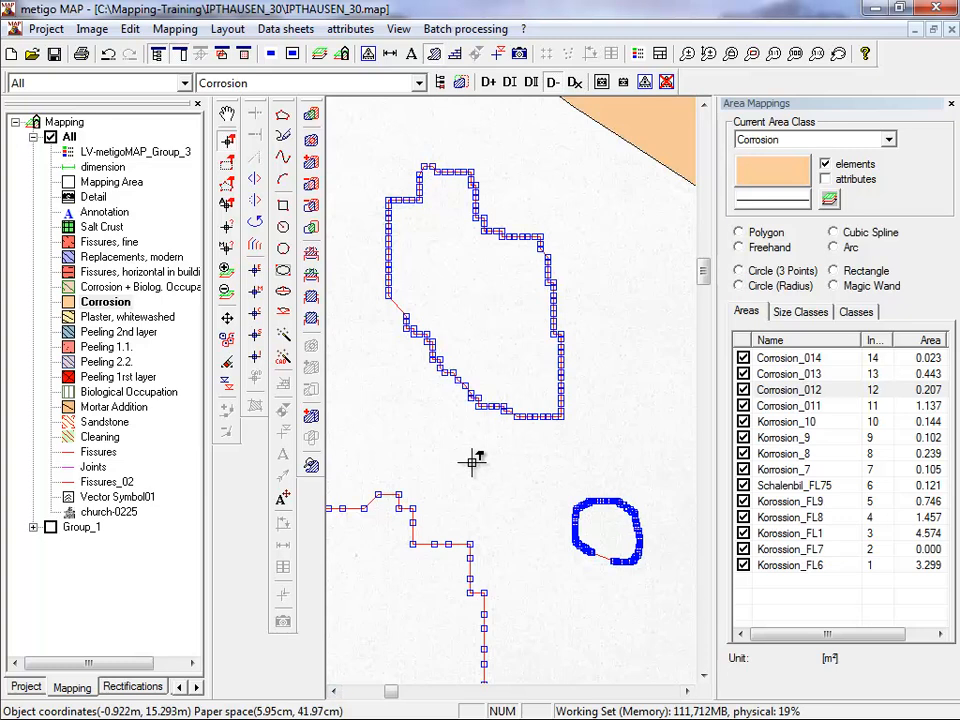
scroll(472, 460, down, 3)
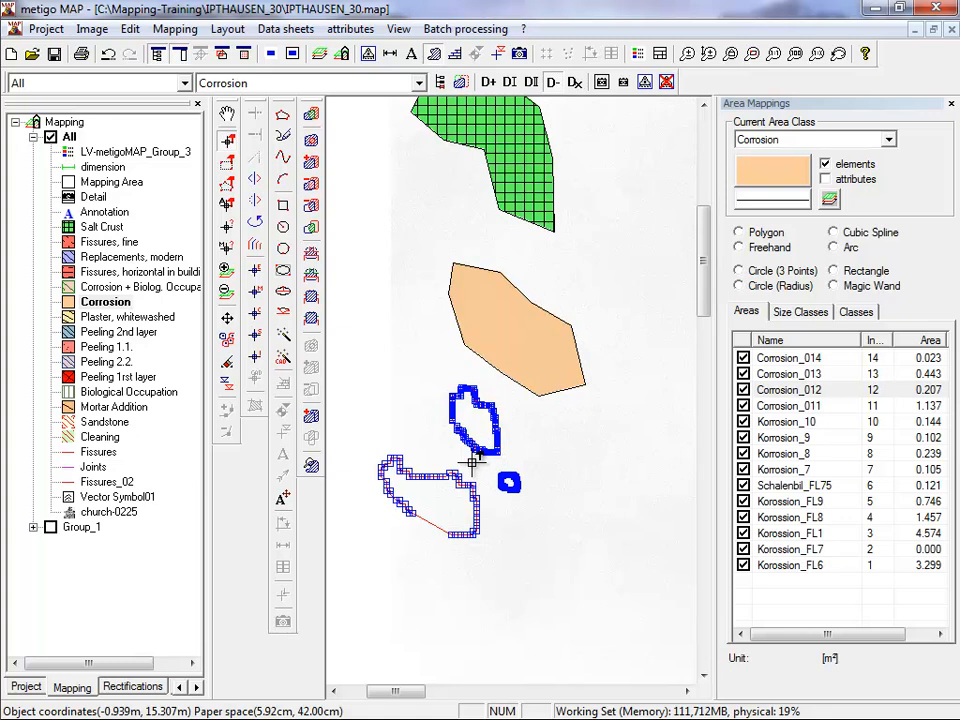
click(472, 462)
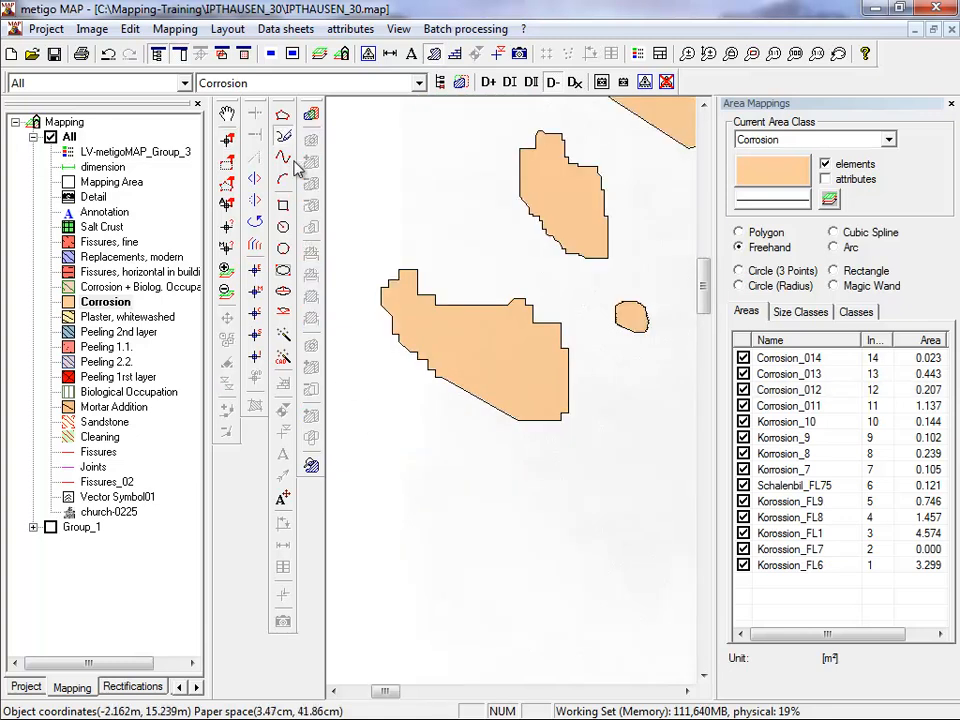
Draw a curved Corrosion area of about 0.50 m² with the Cubic Spline tool below the freehand areas.
click(283, 157)
click(400, 618)
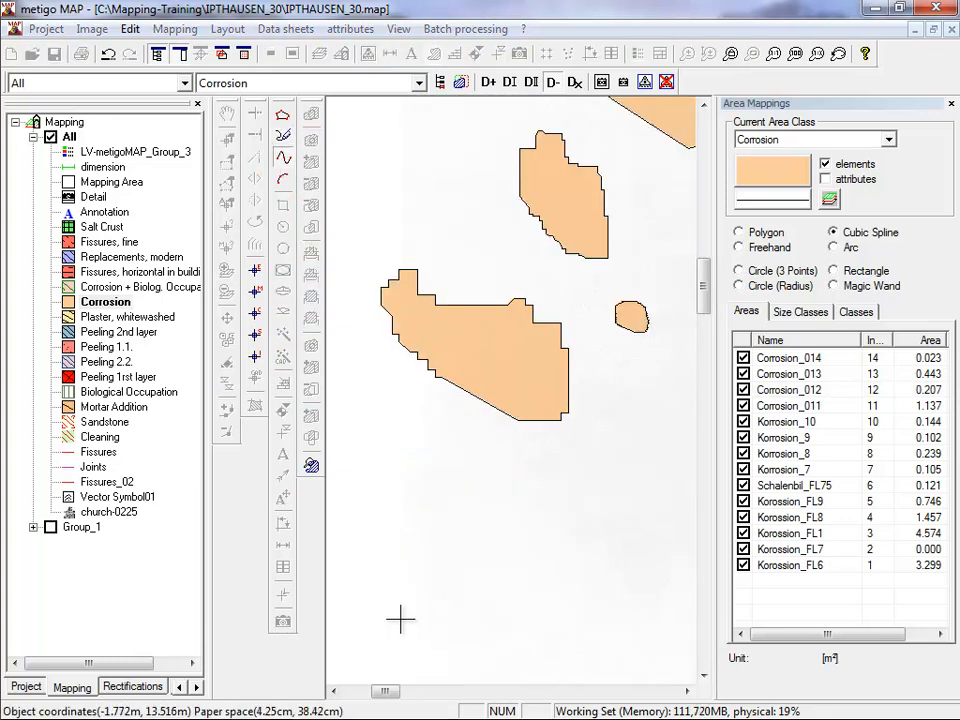
click(417, 570)
click(389, 526)
click(391, 465)
click(487, 481)
click(483, 533)
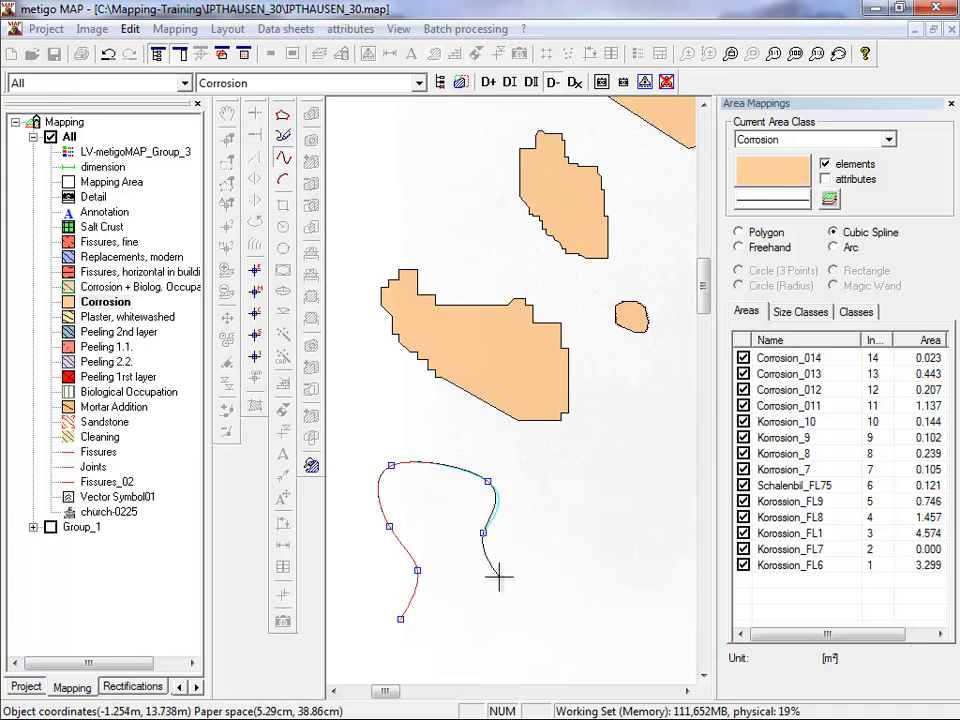
click(489, 579)
click(525, 605)
click(504, 642)
click(436, 652)
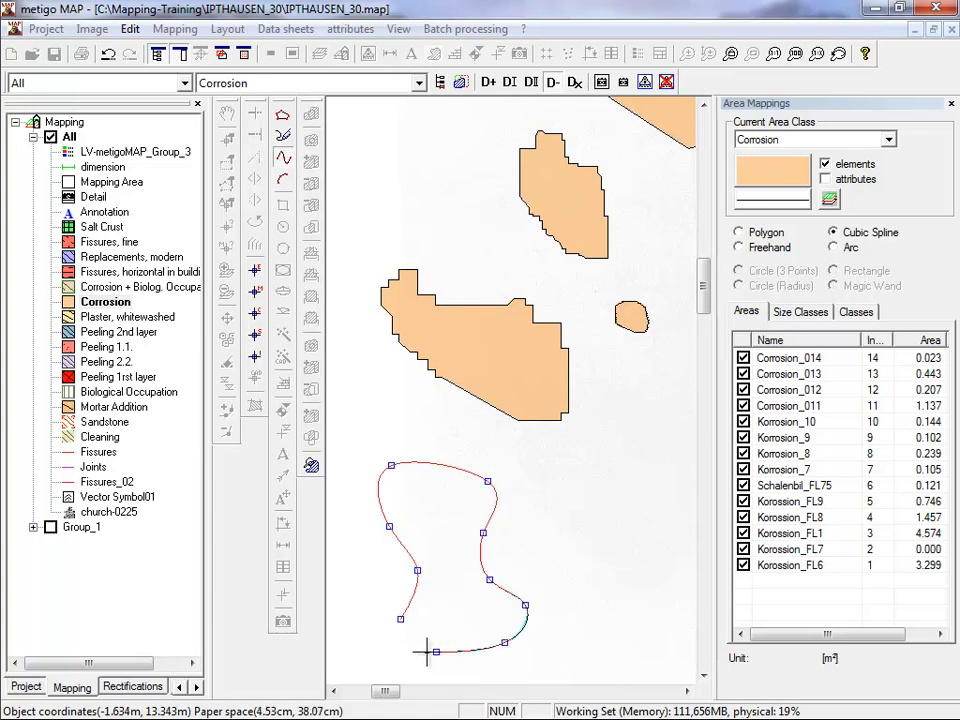
right_click(427, 652)
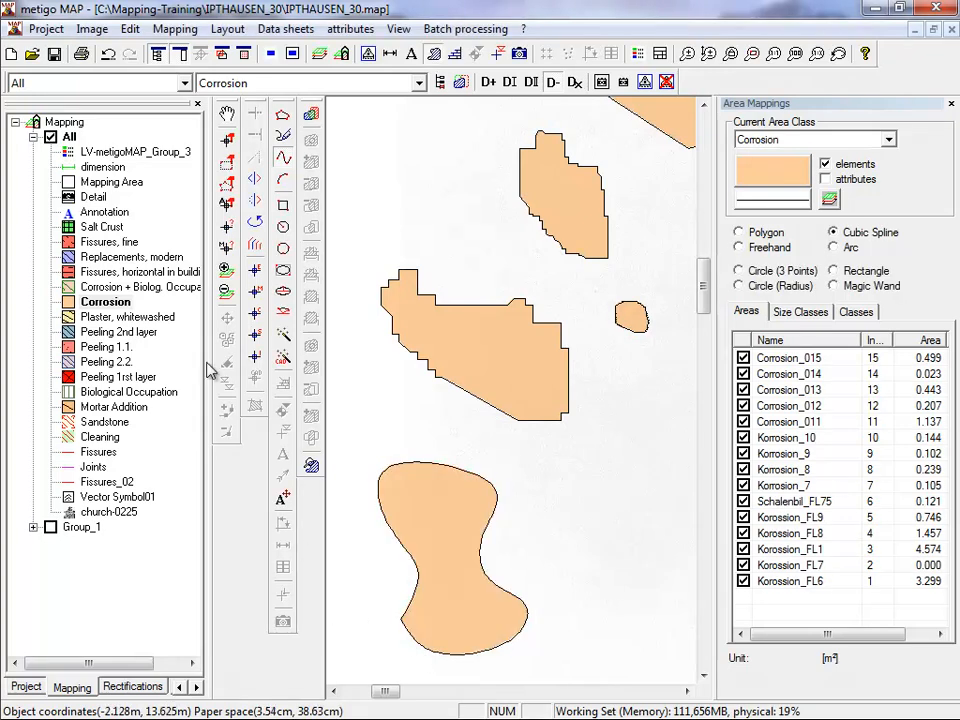
Reshape the spline Corrosion area to about 0.57 m² by moving three vertices on its right side, and apply the edit.
click(227, 140)
click(420, 535)
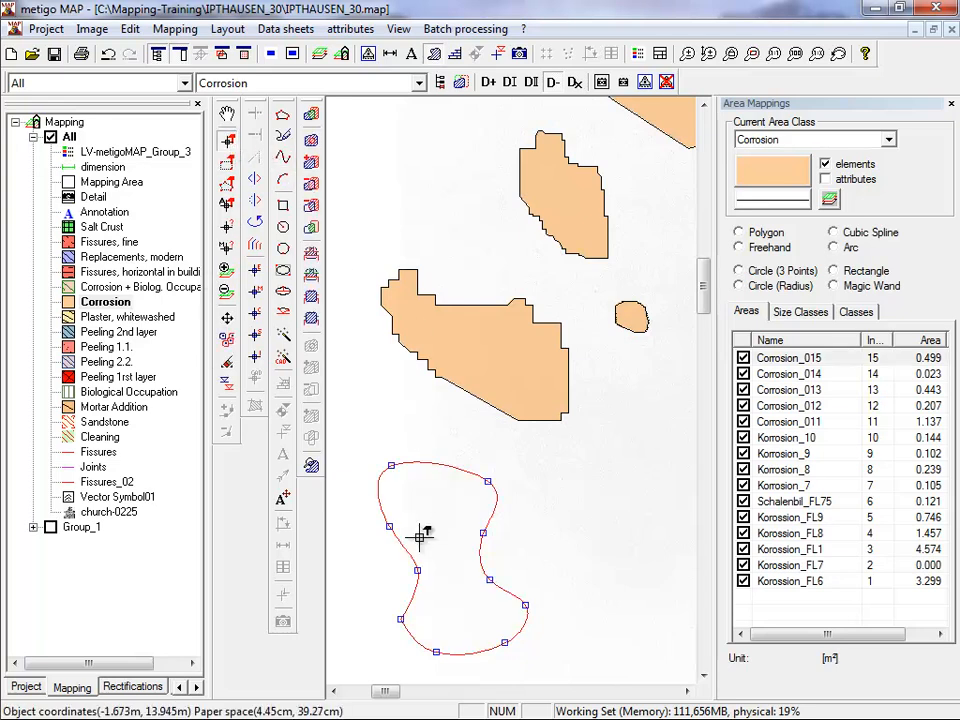
drag(488, 481, 470, 452)
drag(483, 532, 507, 519)
drag(489, 576, 484, 559)
right_click(453, 592)
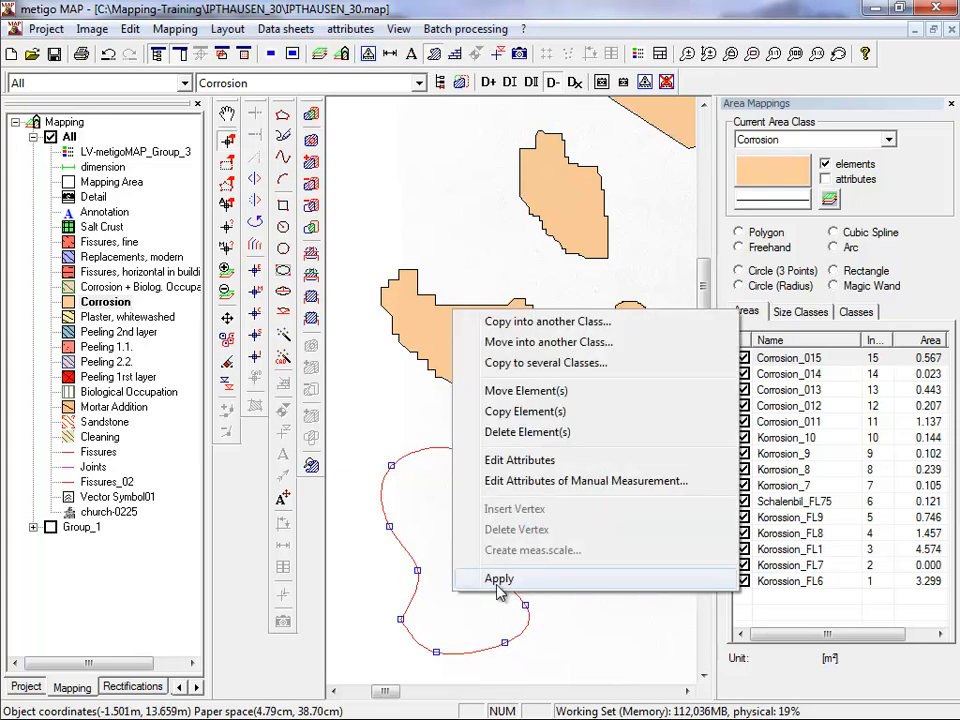
click(499, 580)
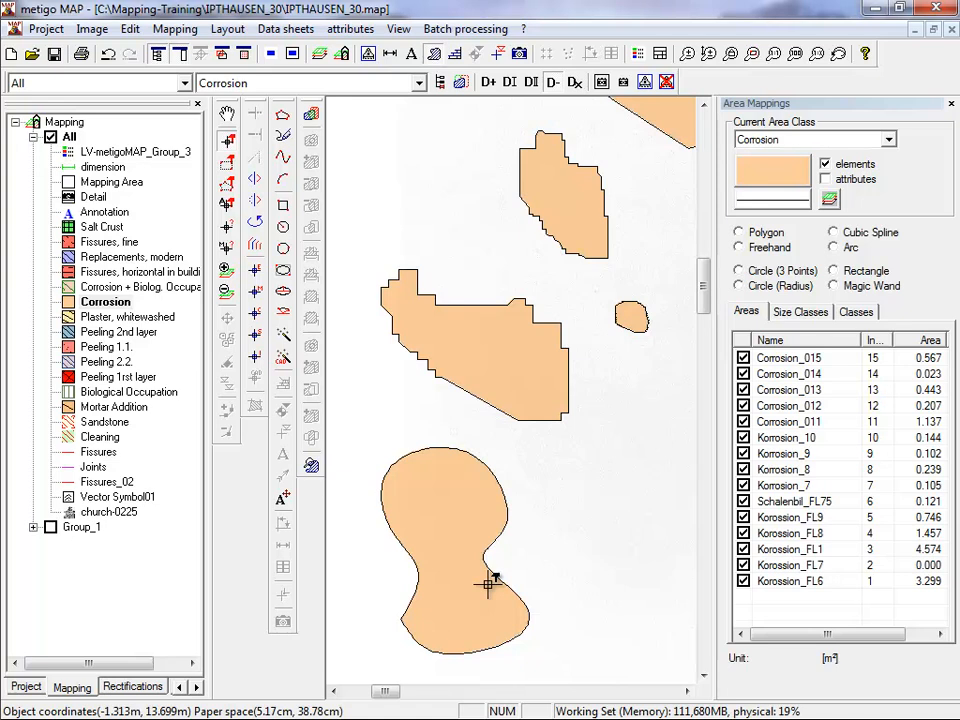
Draw a kidney-shaped Corrosion area of about 0.63 m² from three connected arcs with the Arc tool, beside the spline area.
click(284, 182)
scroll(396, 182, down, 2)
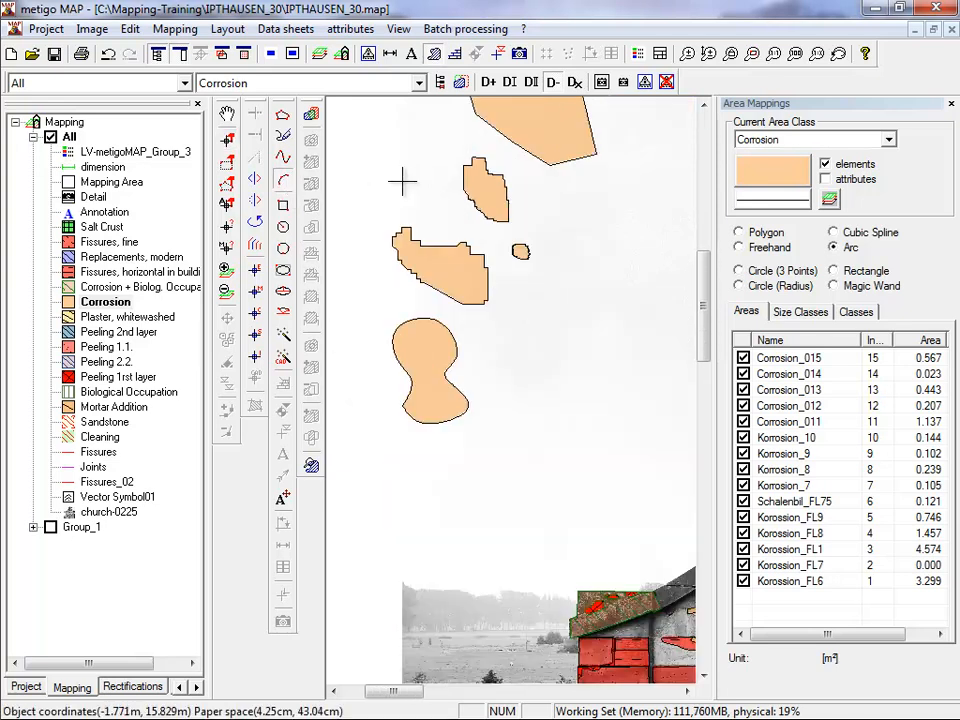
scroll(604, 452, up, 2)
click(466, 453)
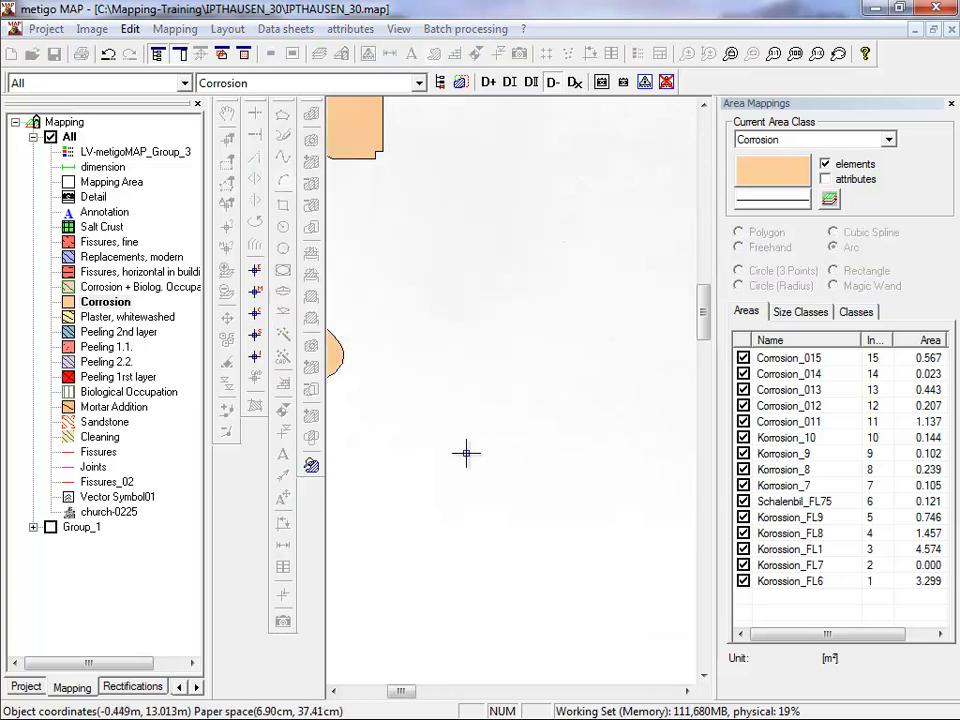
click(490, 397)
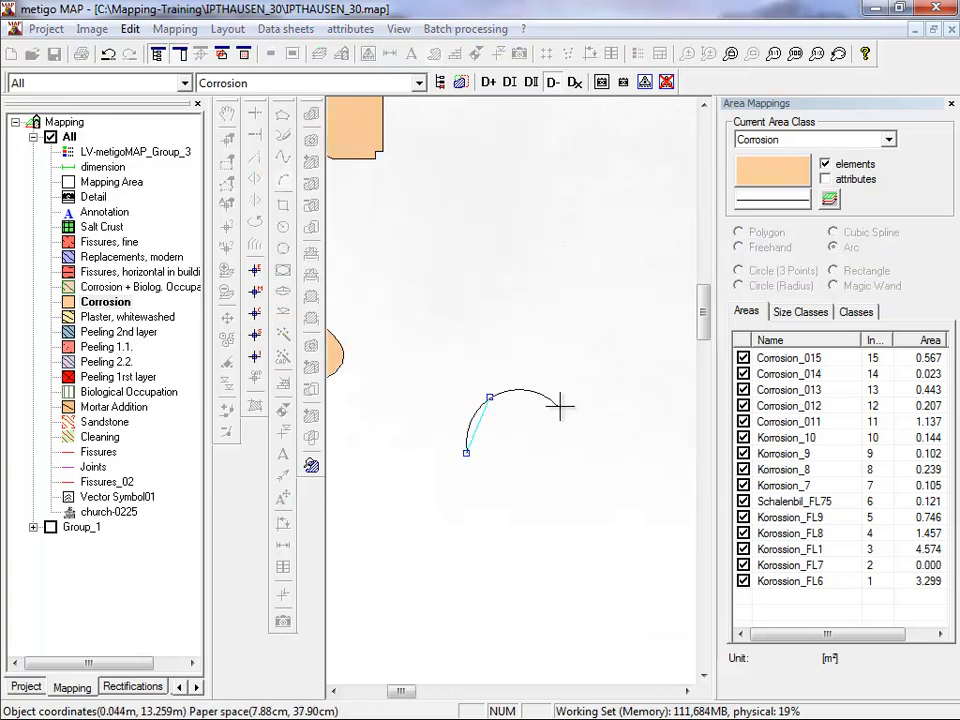
click(550, 408)
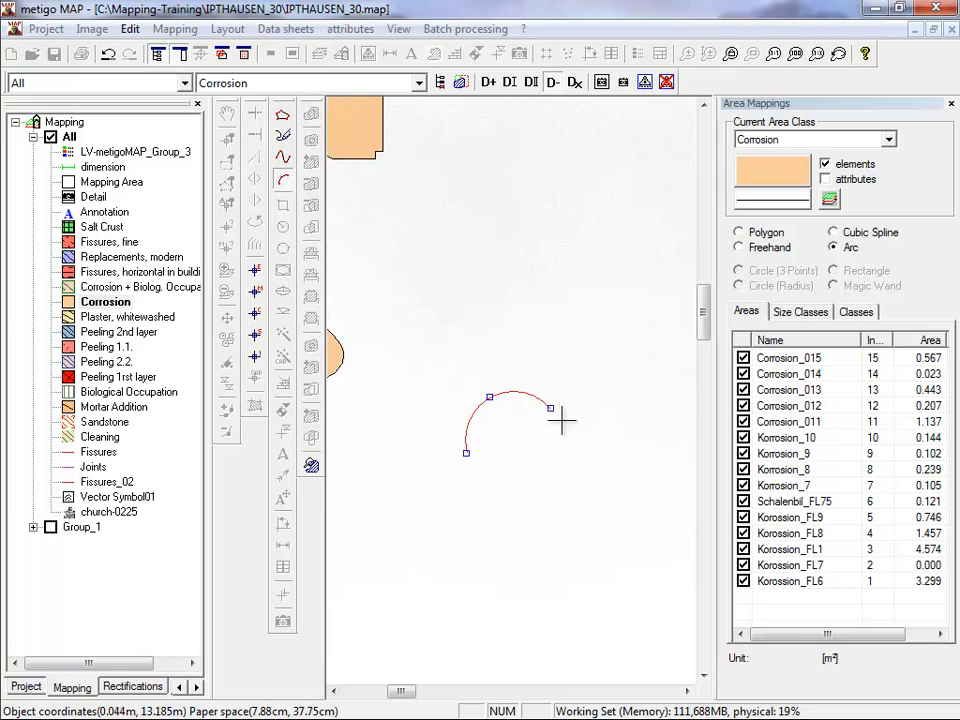
click(573, 423)
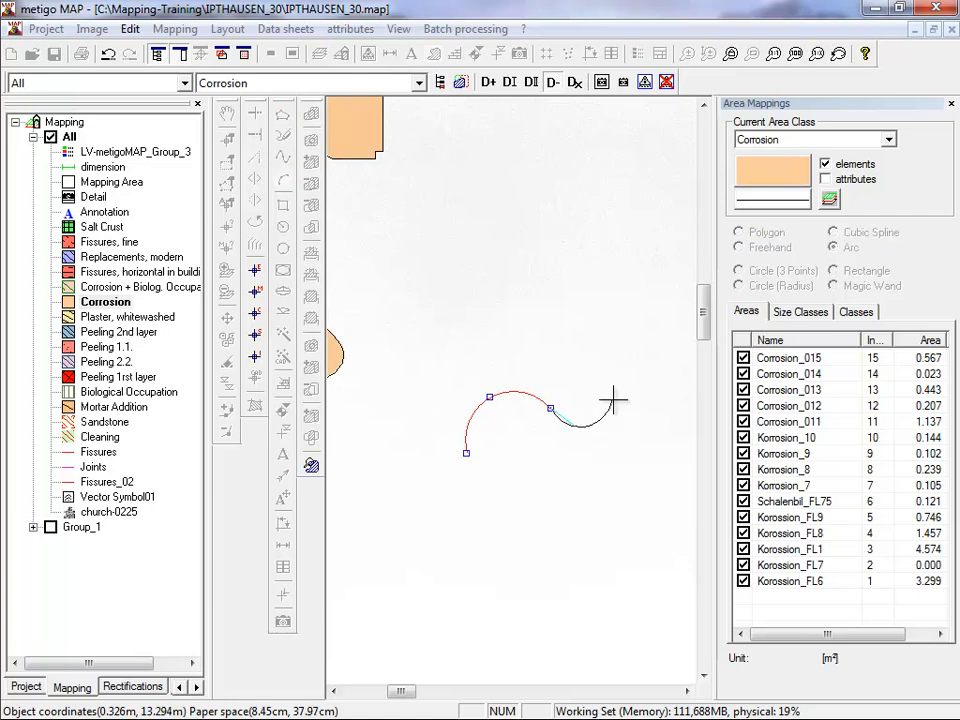
click(613, 399)
click(622, 348)
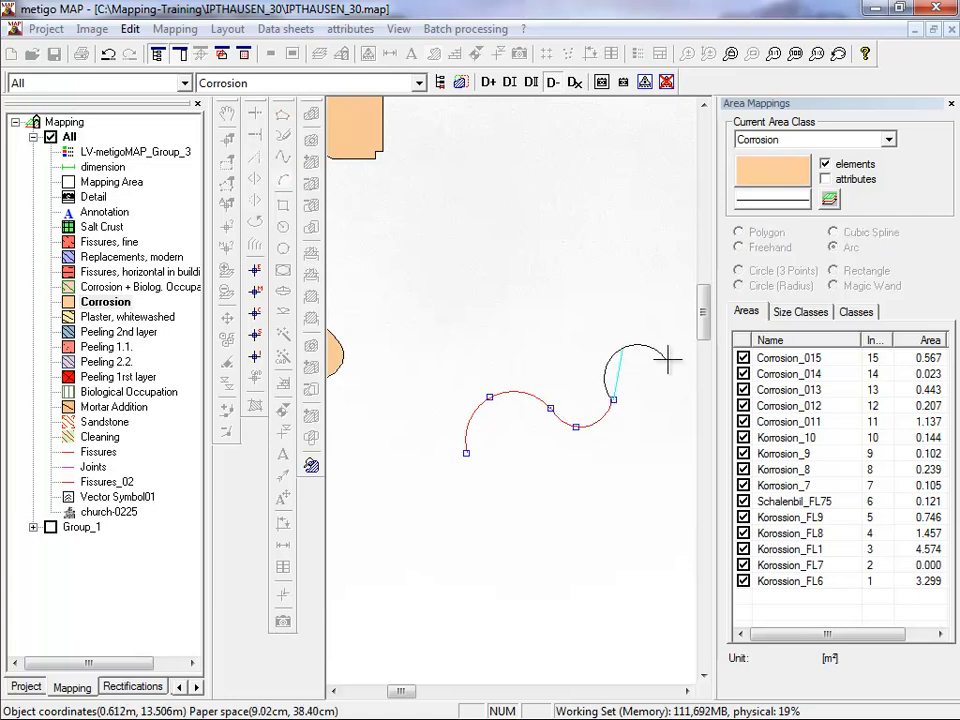
click(667, 358)
right_click(597, 495)
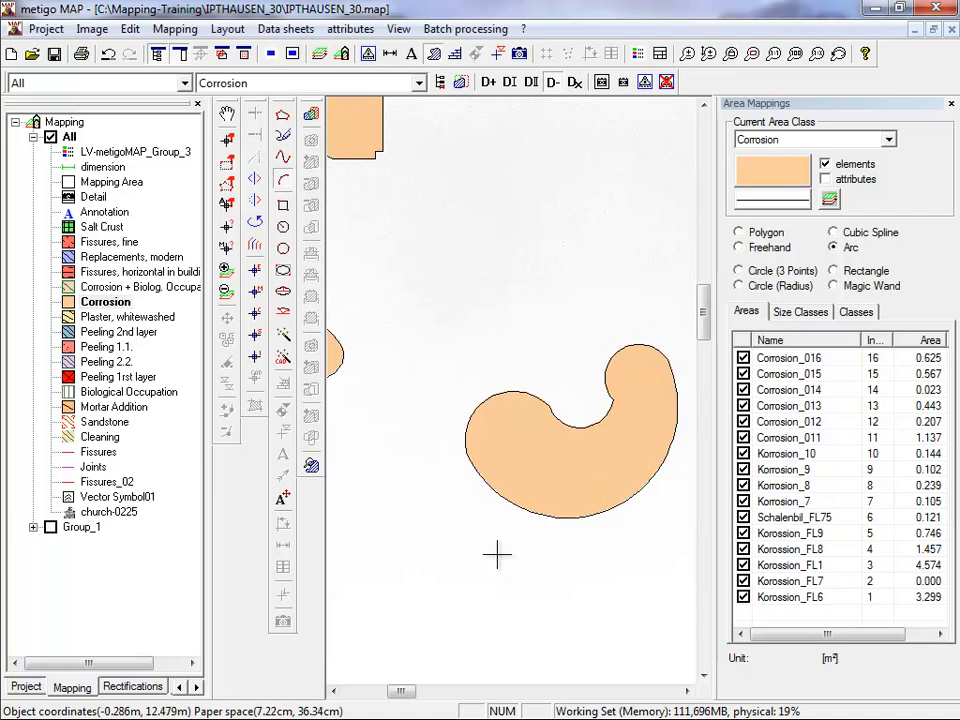
Reshape the arc-based Corrosion area to about 0.43 m² by moving its two lower vertices inward, and apply the edit.
click(229, 141)
click(540, 457)
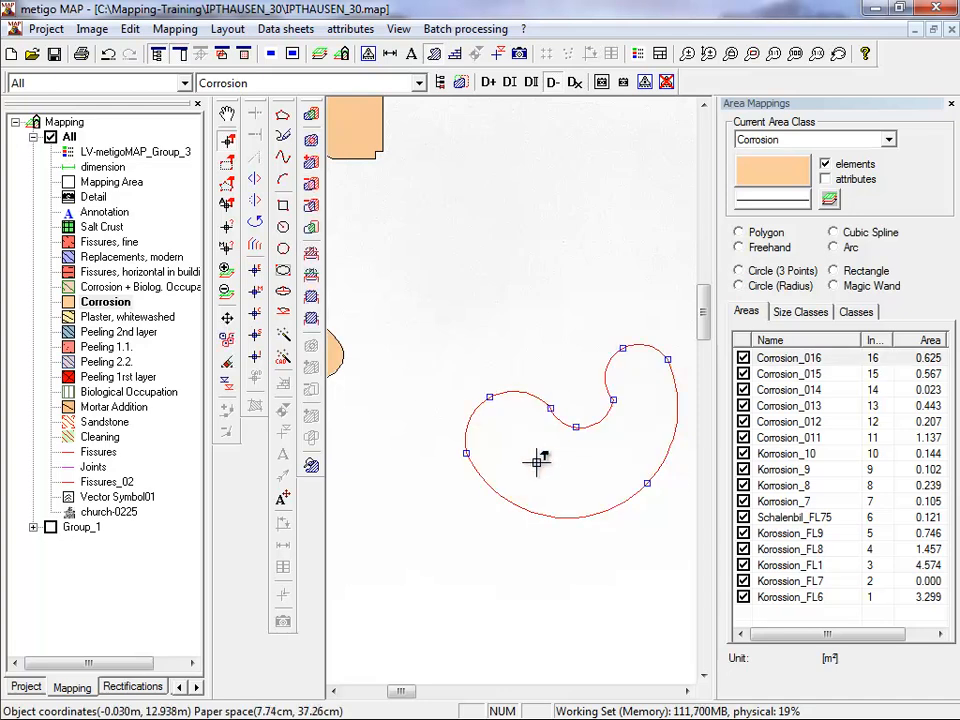
drag(465, 453, 502, 465)
drag(648, 481, 627, 466)
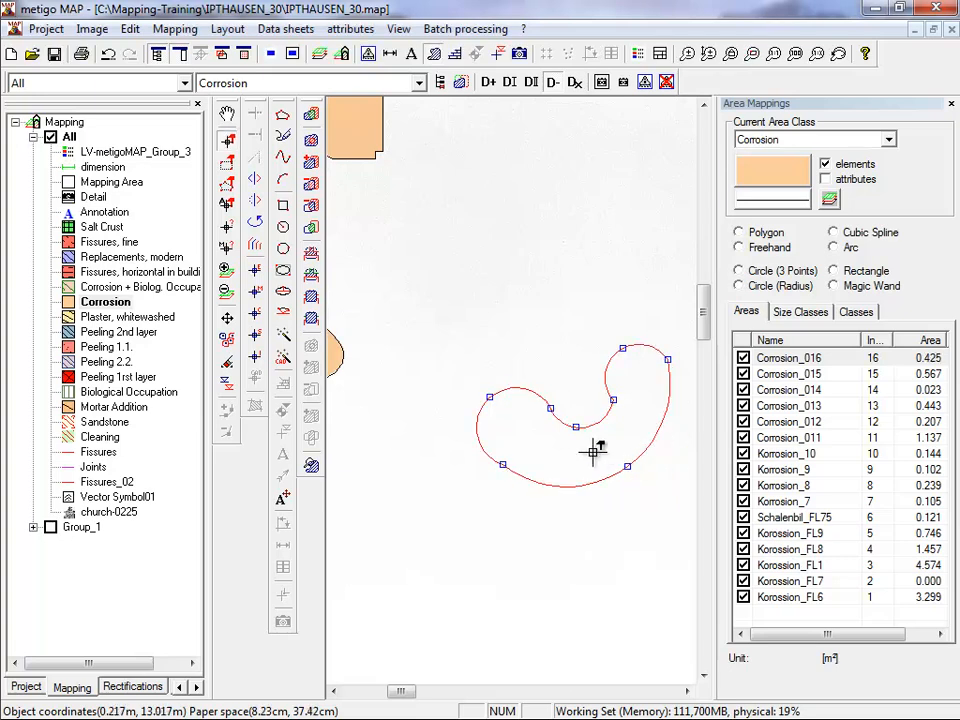
right_click(593, 452)
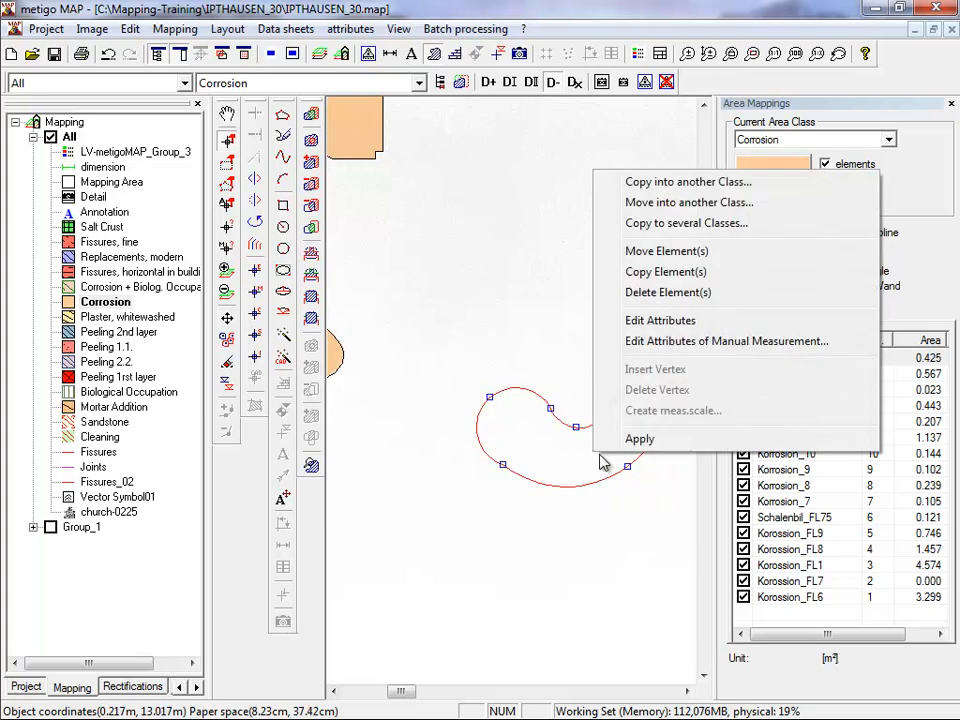
click(636, 437)
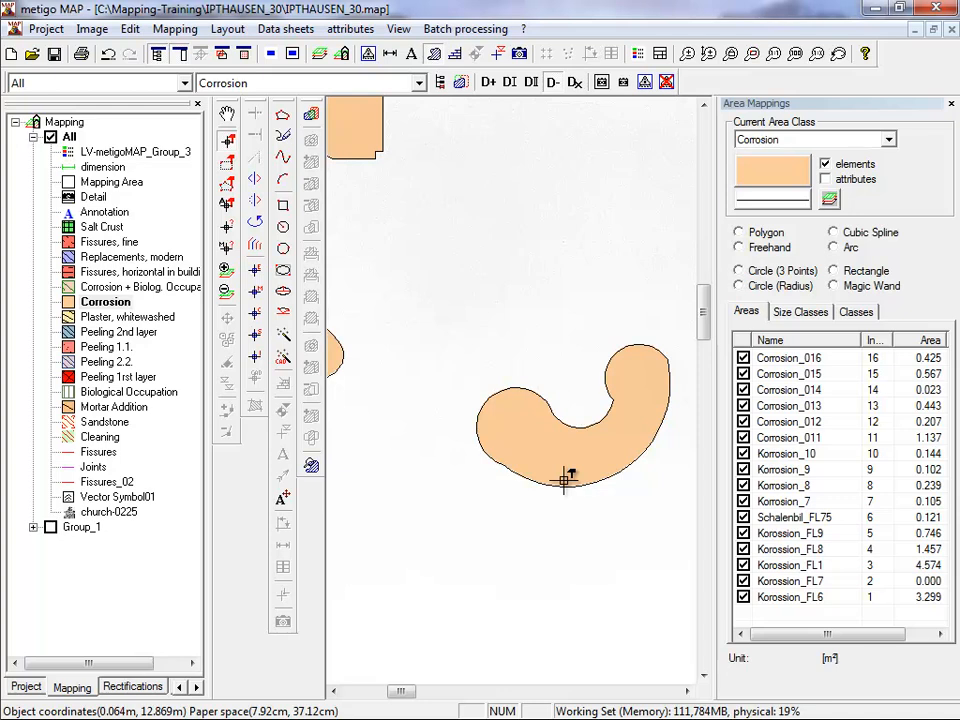
Select all the practice Corrosion areas above the facade together and delete them.
scroll(566, 480, down, 4)
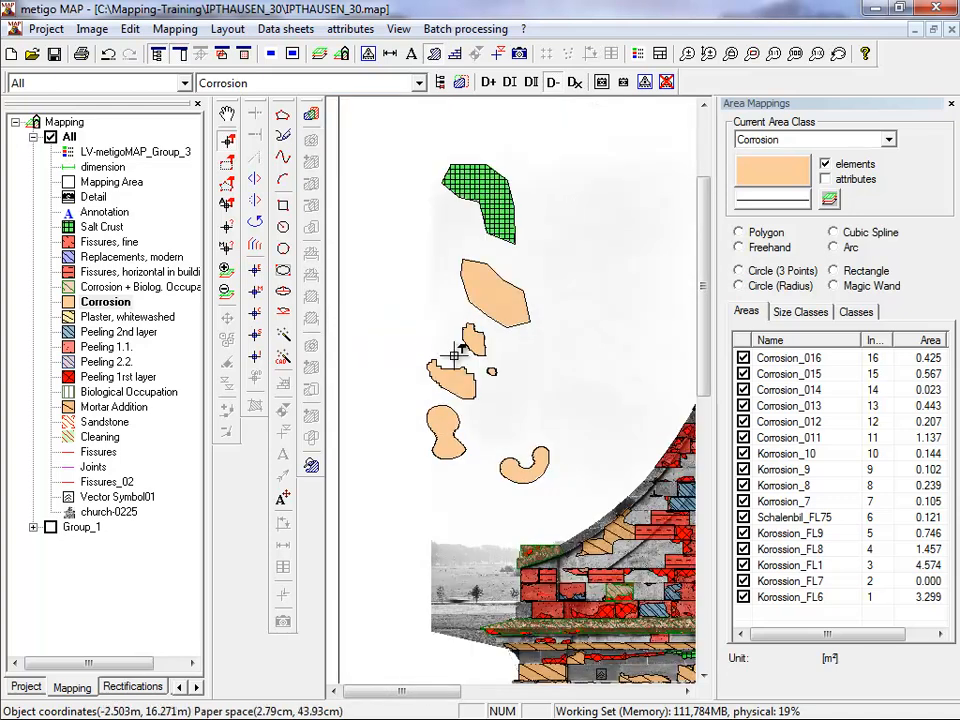
drag(564, 482, 420, 294)
right_click(420, 294)
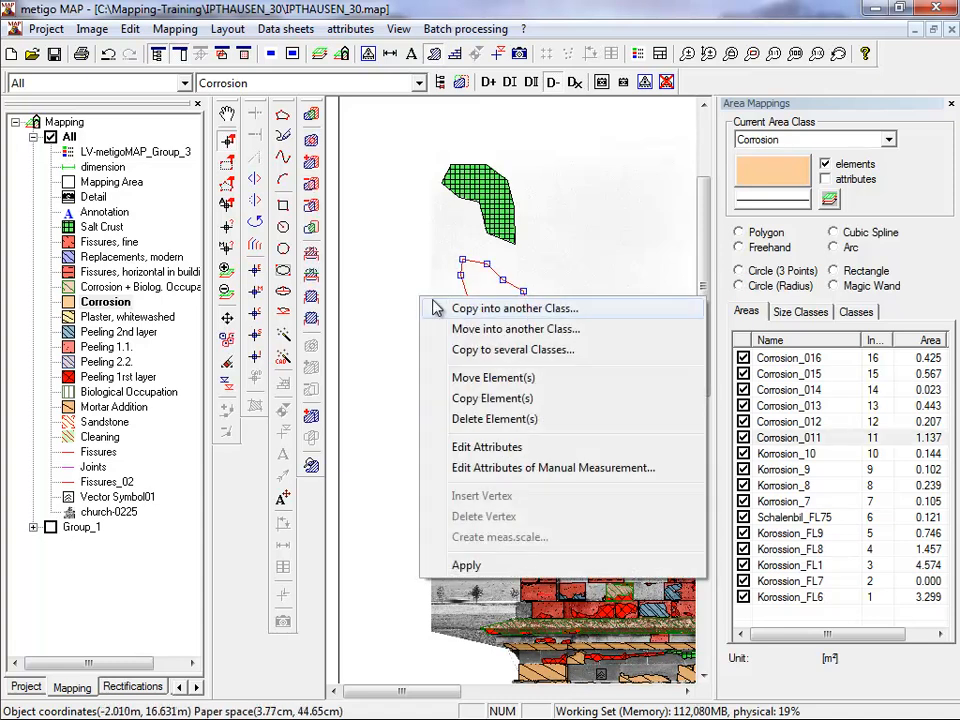
click(505, 420)
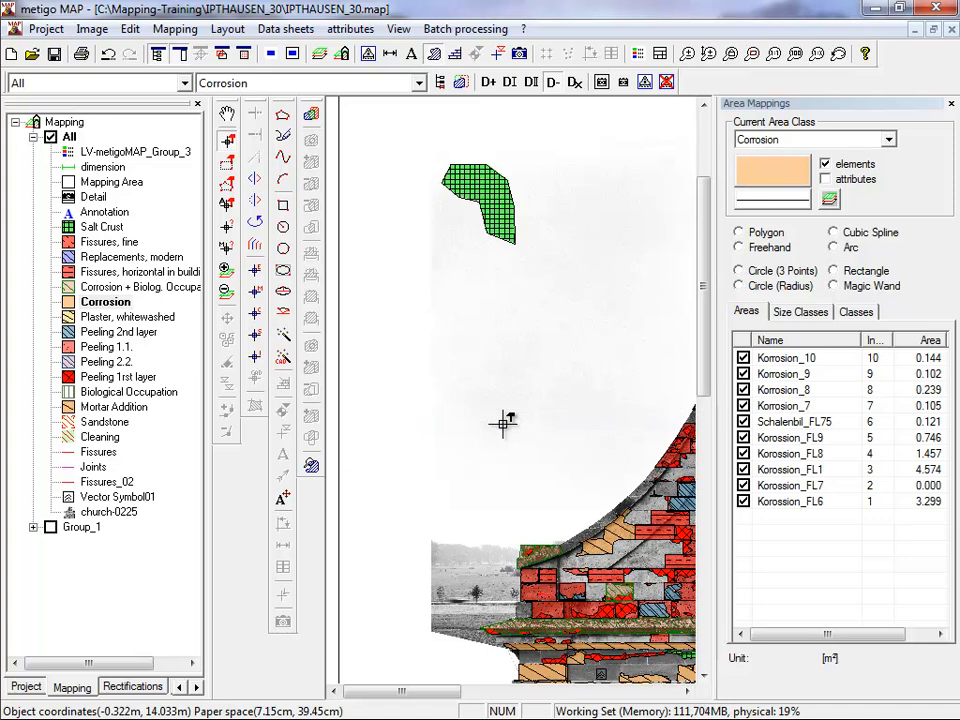
Select the remaining Salt Crust practice polygon above the facade and delete it.
drag(519, 270, 446, 189)
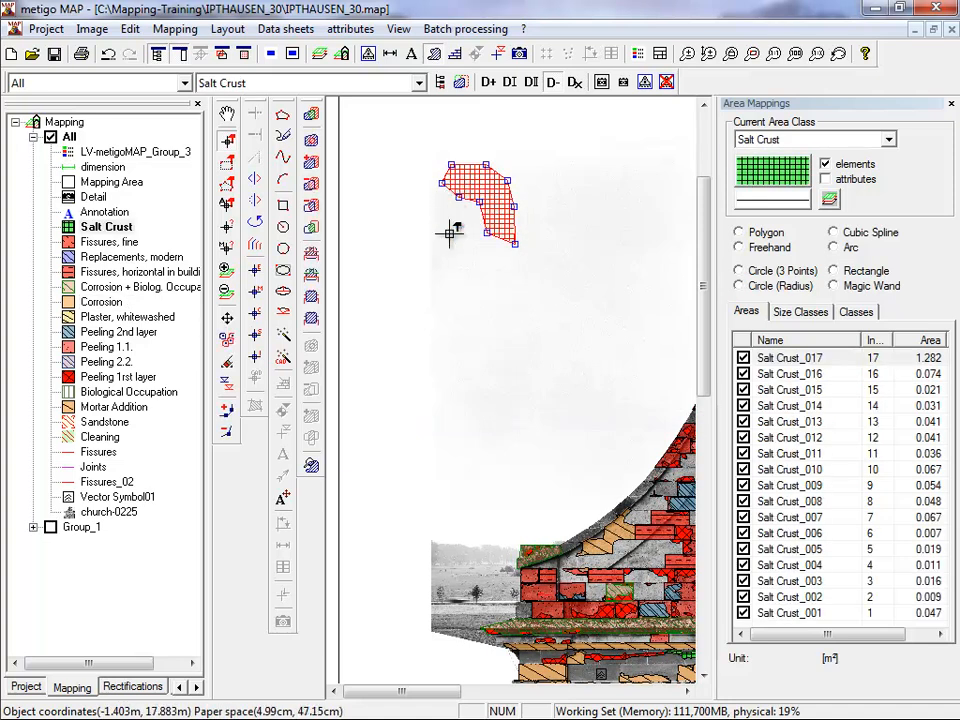
right_click(450, 232)
click(526, 357)
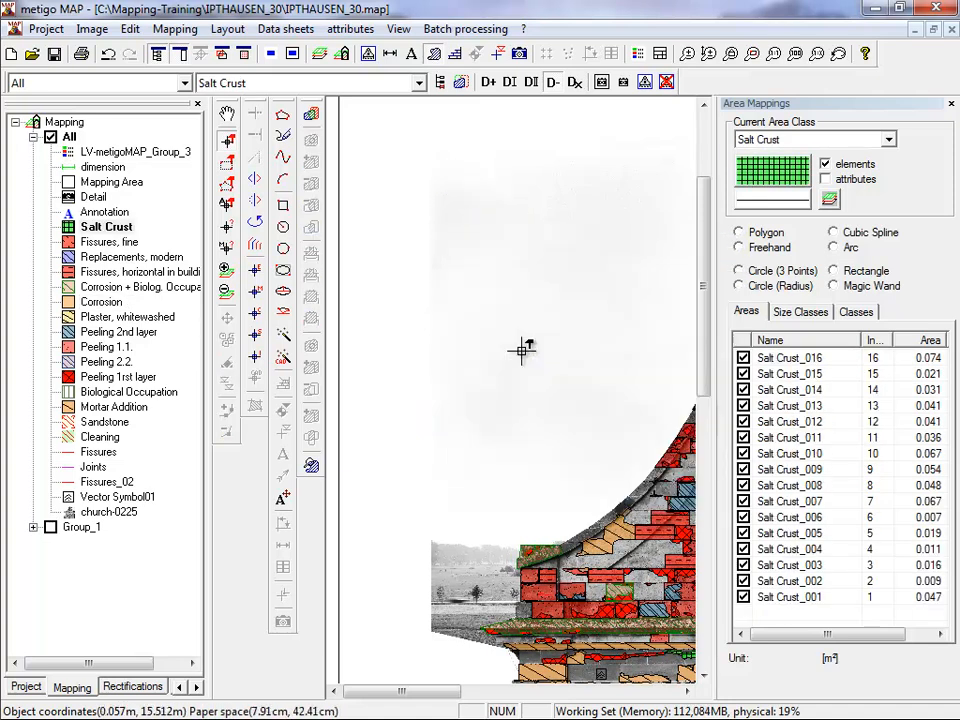
Start a new Salt Crust area with the Polygon tool, placing five vertices in a zigzag upper edge.
click(283, 116)
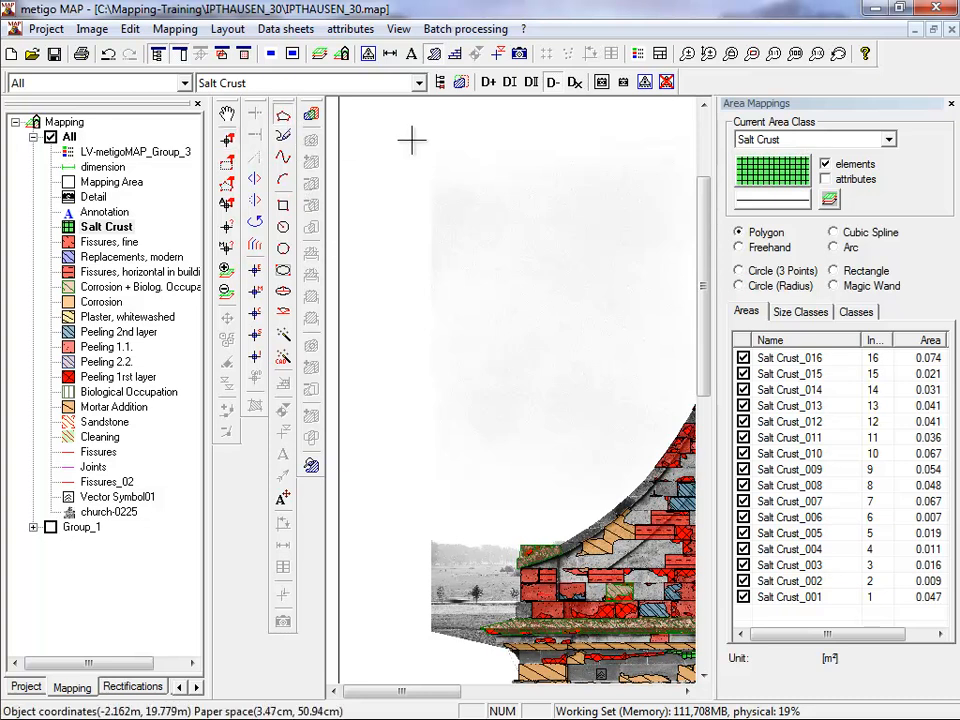
click(379, 283)
click(418, 248)
click(498, 264)
click(543, 226)
click(596, 252)
Switch the unfinished Salt Crust outline to Freehand mode and trace a curved right edge downward from the last polygon vertex.
key(Tab)
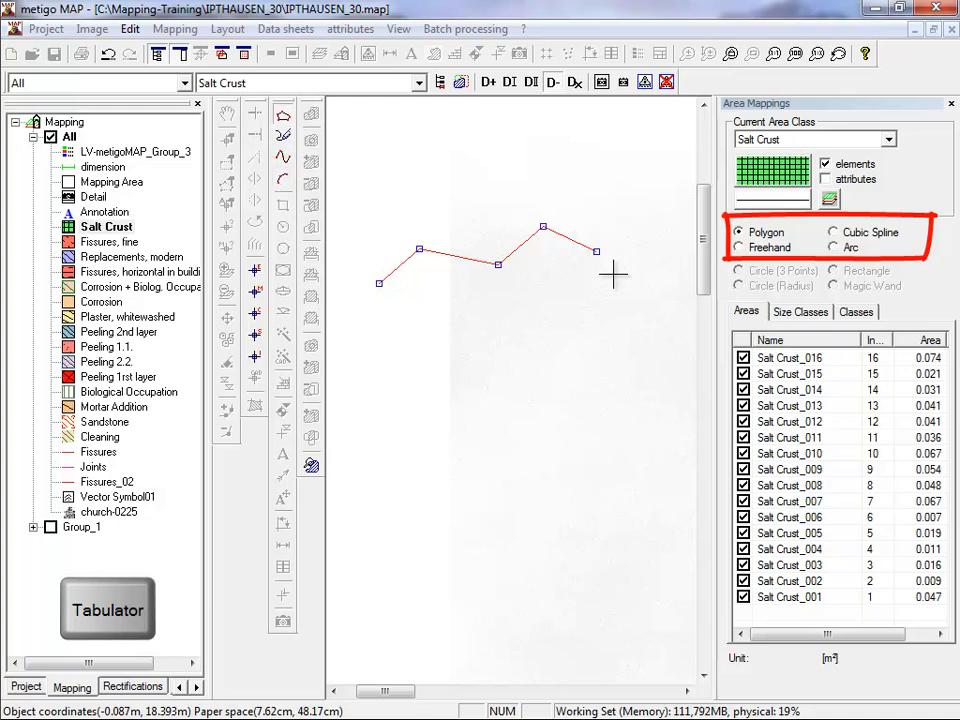
key(Tab)
drag(613, 273, 613, 300)
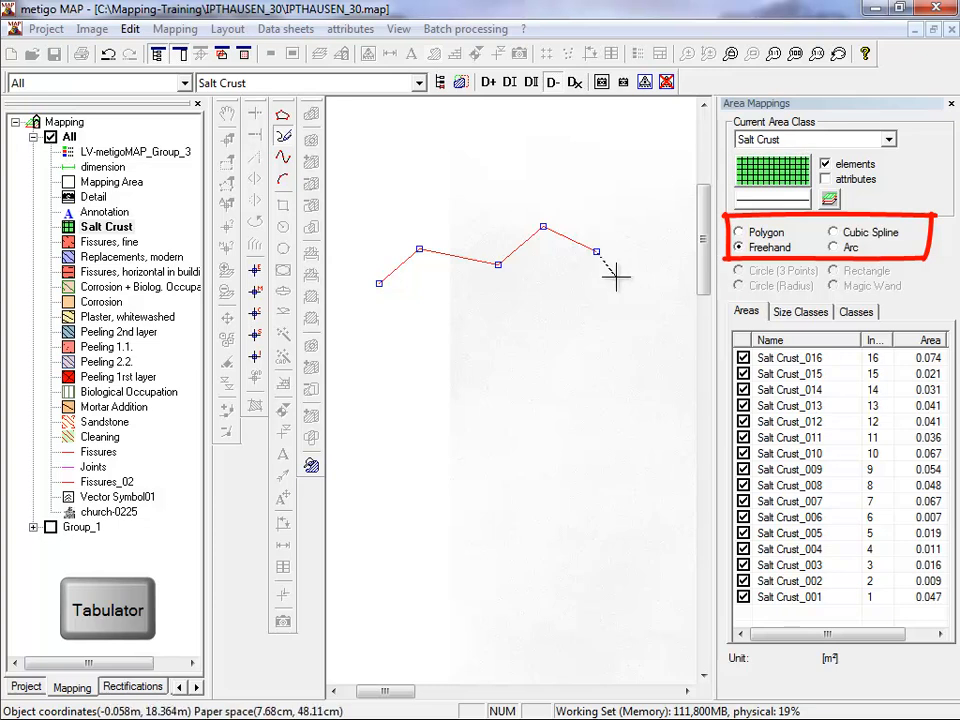
mouse_move(609, 291)
mouse_down()
mouse_move(639, 321)
mouse_move(658, 381)
mouse_move(602, 404)
mouse_move(611, 403)
mouse_up()
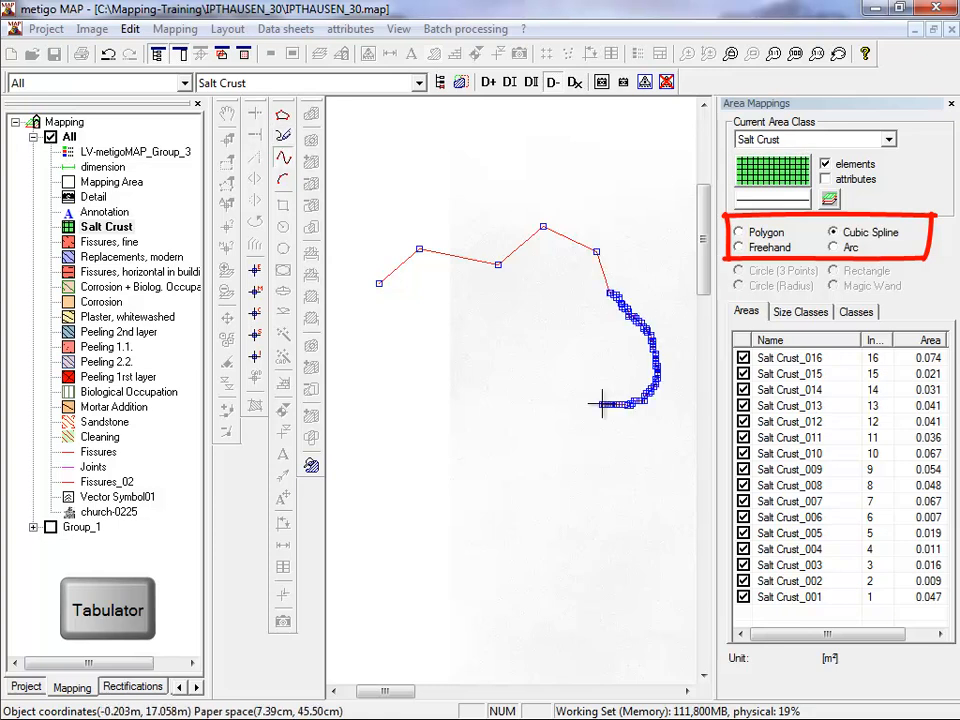
Continue the Salt Crust outline in Cubic Spline mode, forming a wavy lower edge back towards the left side.
click(588, 381)
click(524, 374)
click(487, 417)
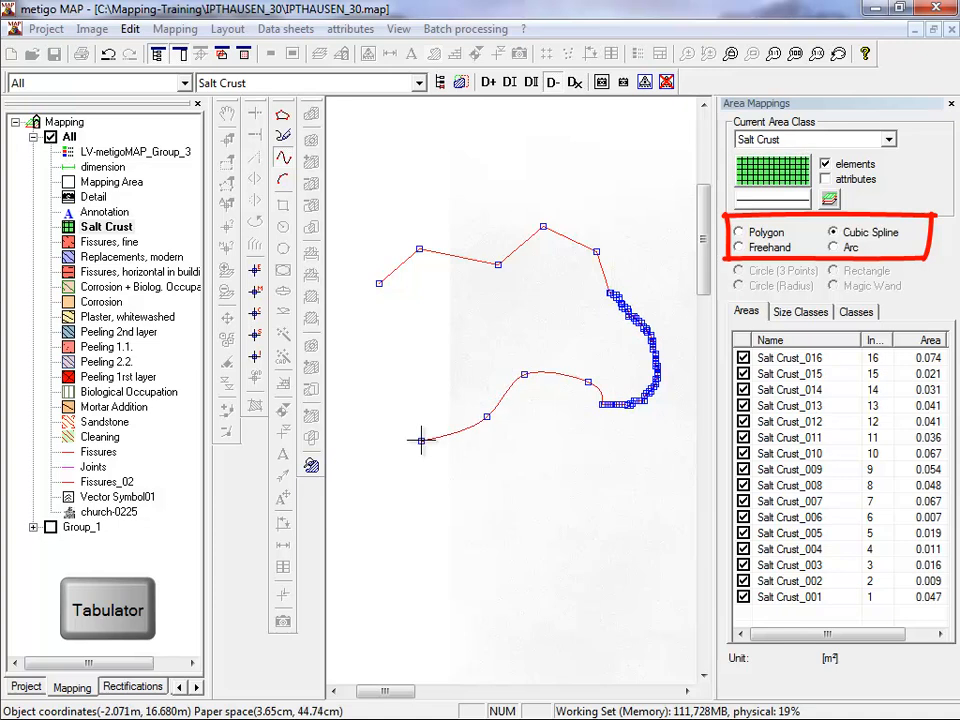
click(421, 440)
click(387, 430)
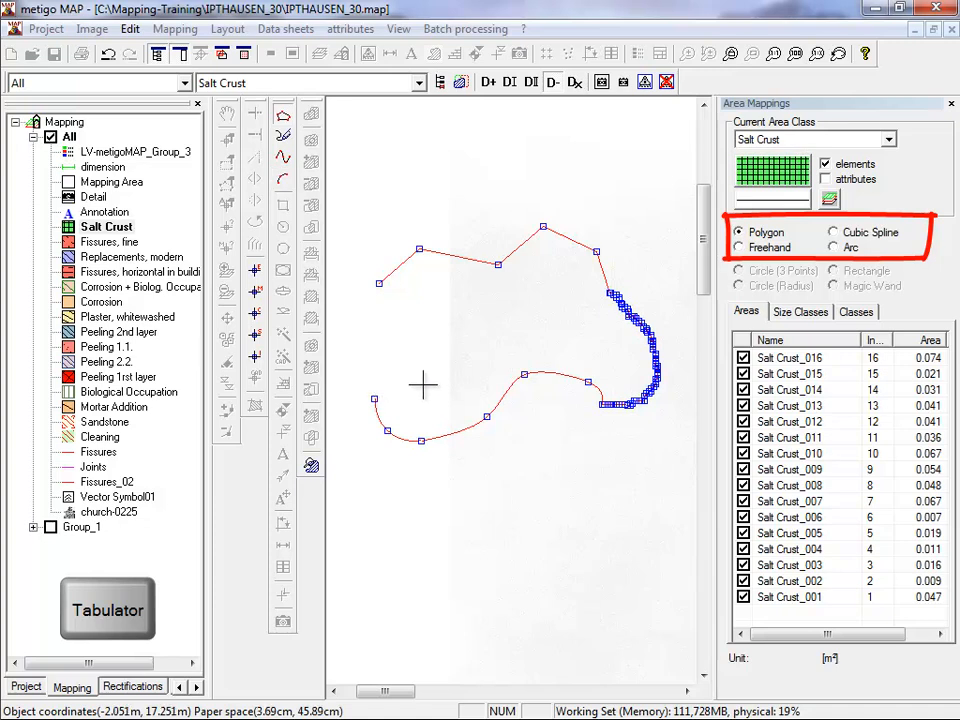
Finish the Salt Crust outline in Polygon mode with straight segments forming a notch in its left side, and close the area.
click(424, 344)
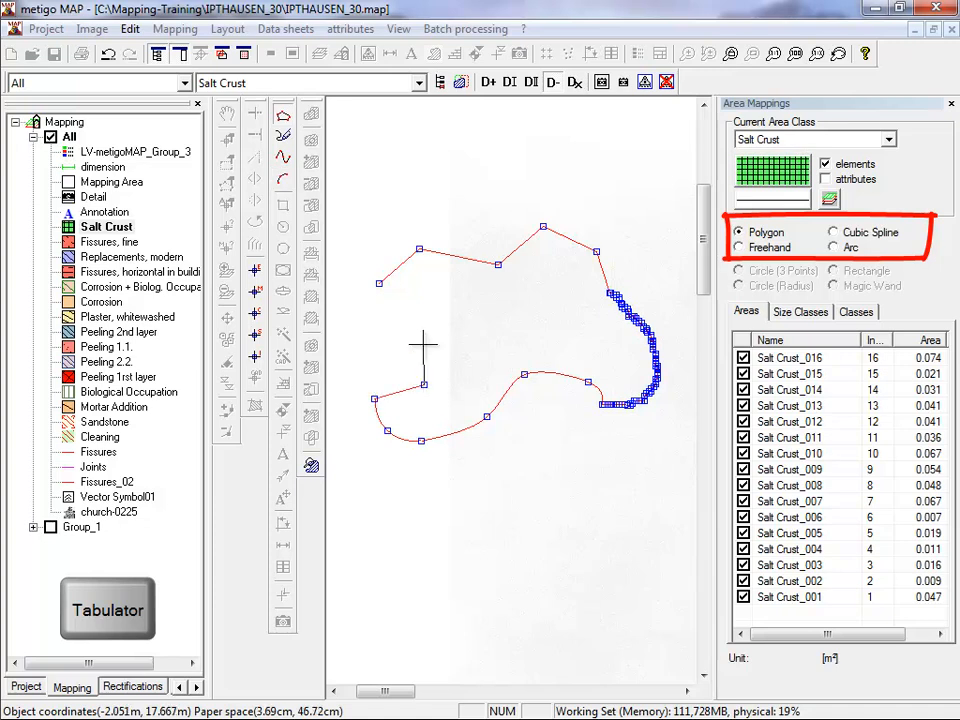
double_click(367, 343)
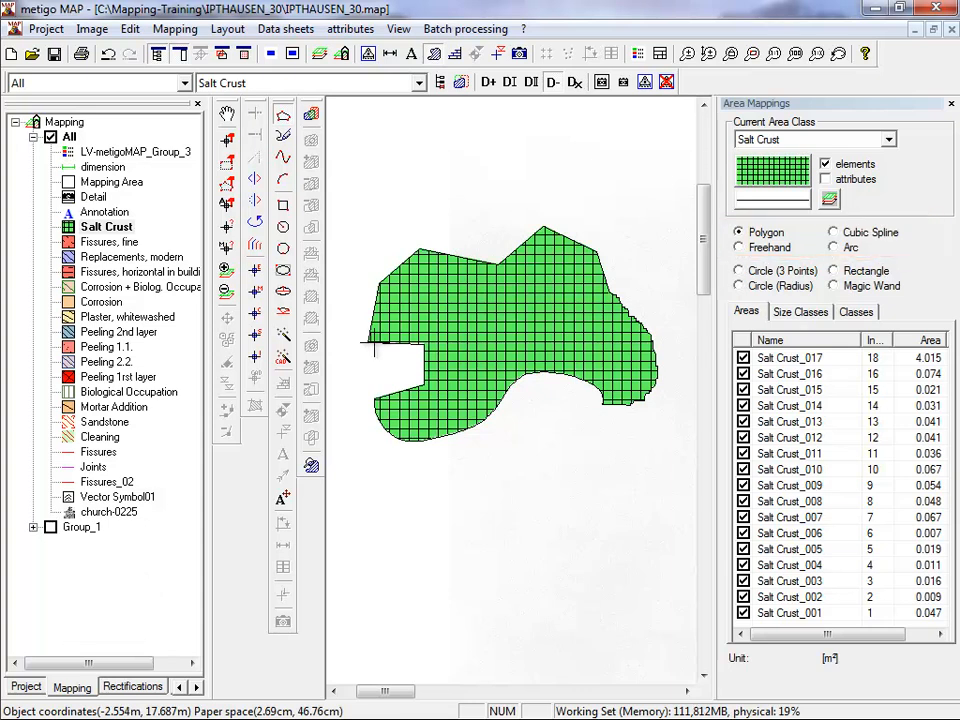
Select the combined Salt Crust area, move one notch, one spline and one upper-edge vertex upward, and apply the changes.
click(228, 141)
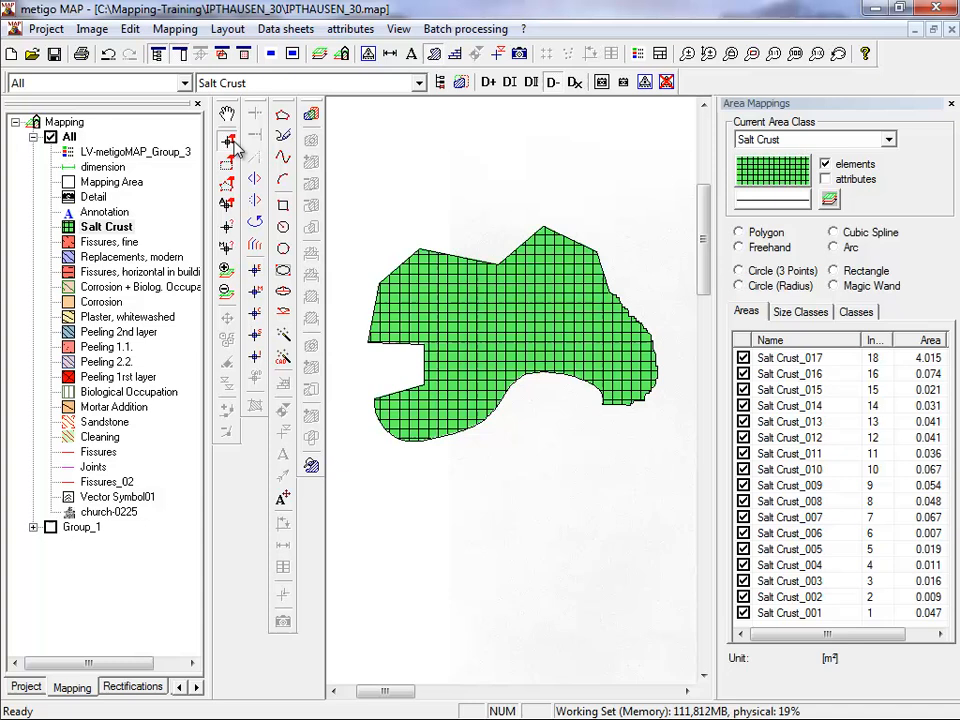
click(484, 311)
drag(396, 363, 431, 330)
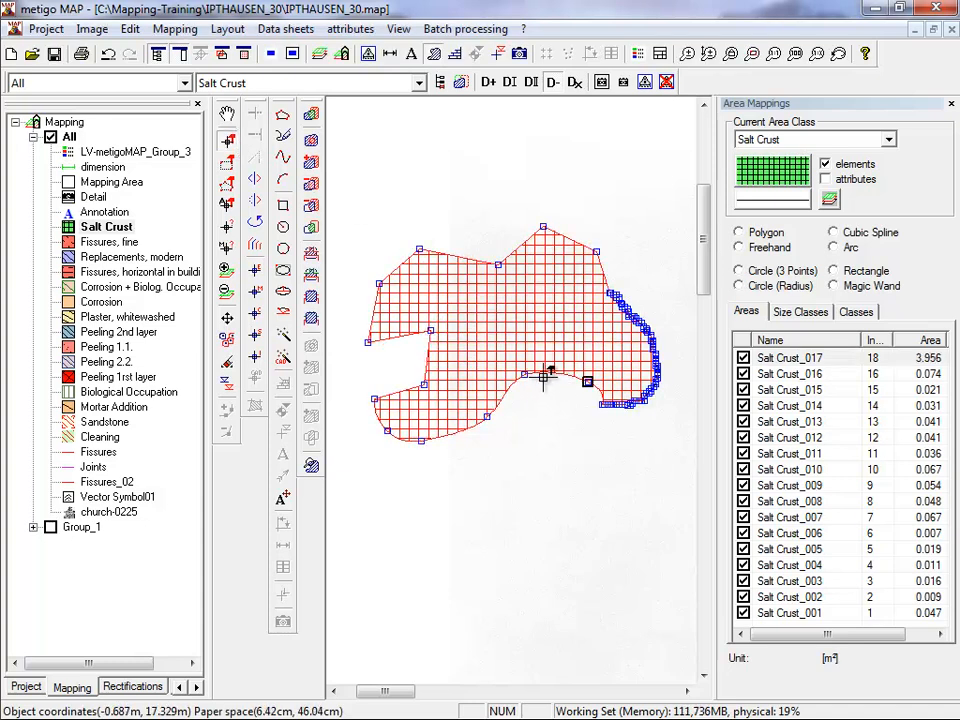
drag(523, 374, 521, 361)
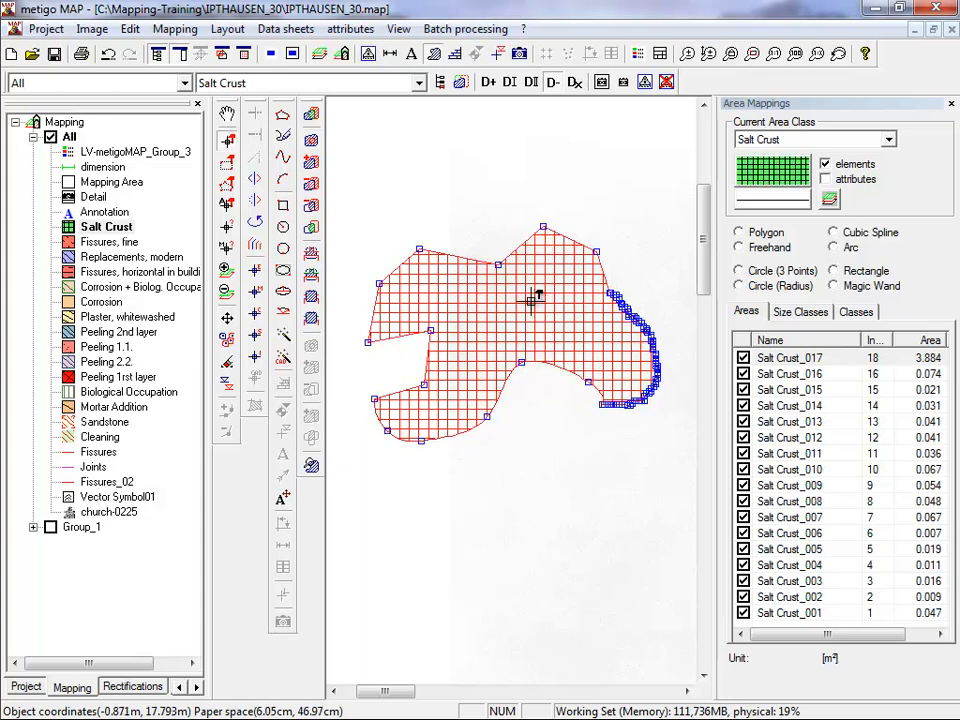
drag(498, 265, 488, 243)
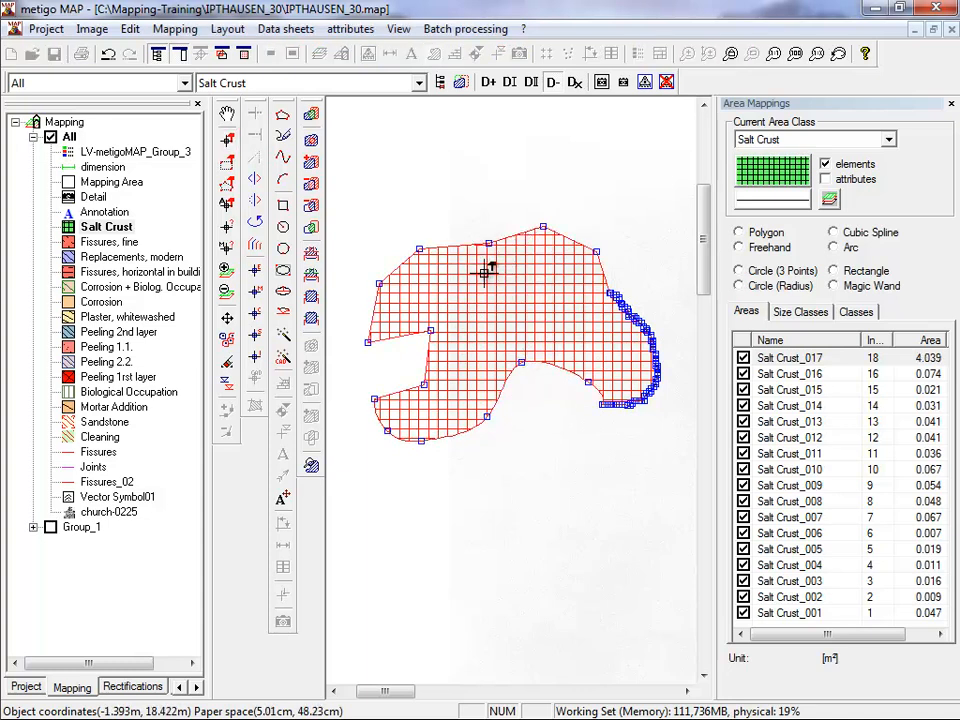
right_click(487, 270)
click(561, 547)
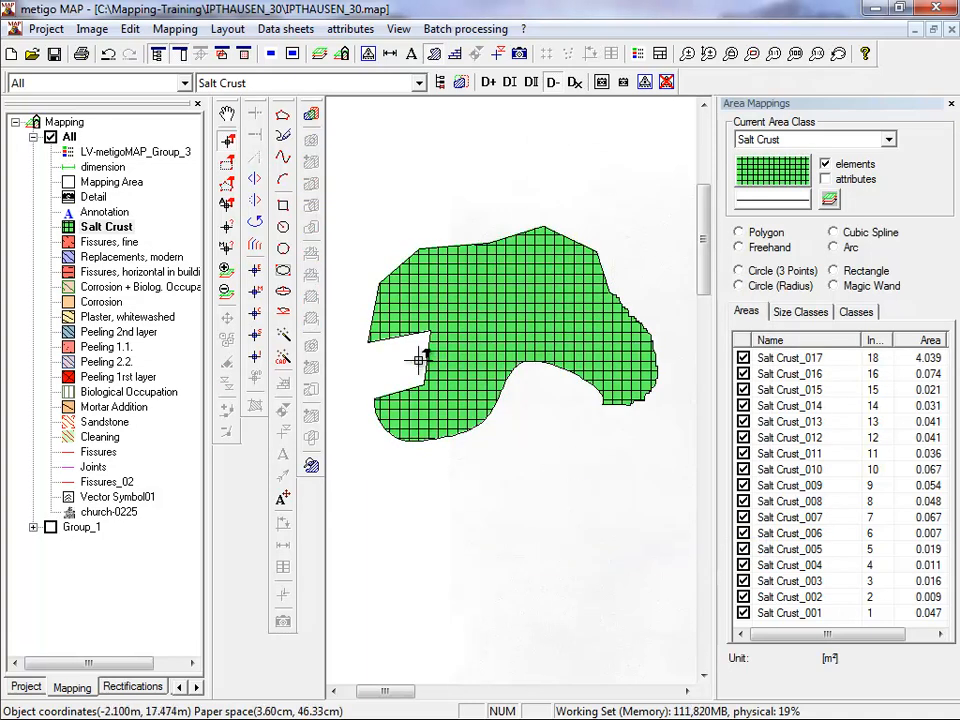
Select the combined Salt Crust area again and move the two inner notch vertices outward to make the notch shallower.
click(440, 334)
drag(432, 328, 394, 374)
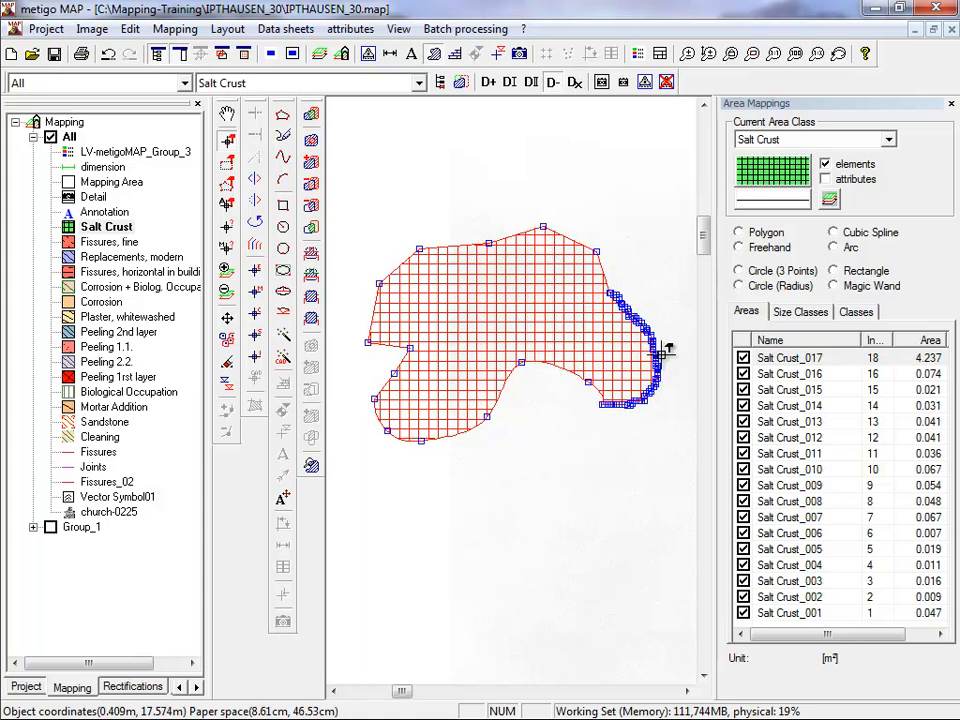
Pull two neighbouring vertices of the freehand right edge inward to form a small notch, and leave vertex editing.
scroll(664, 350, up, 3)
scroll(664, 350, up, 1)
drag(634, 358, 519, 365)
drag(634, 369, 546, 386)
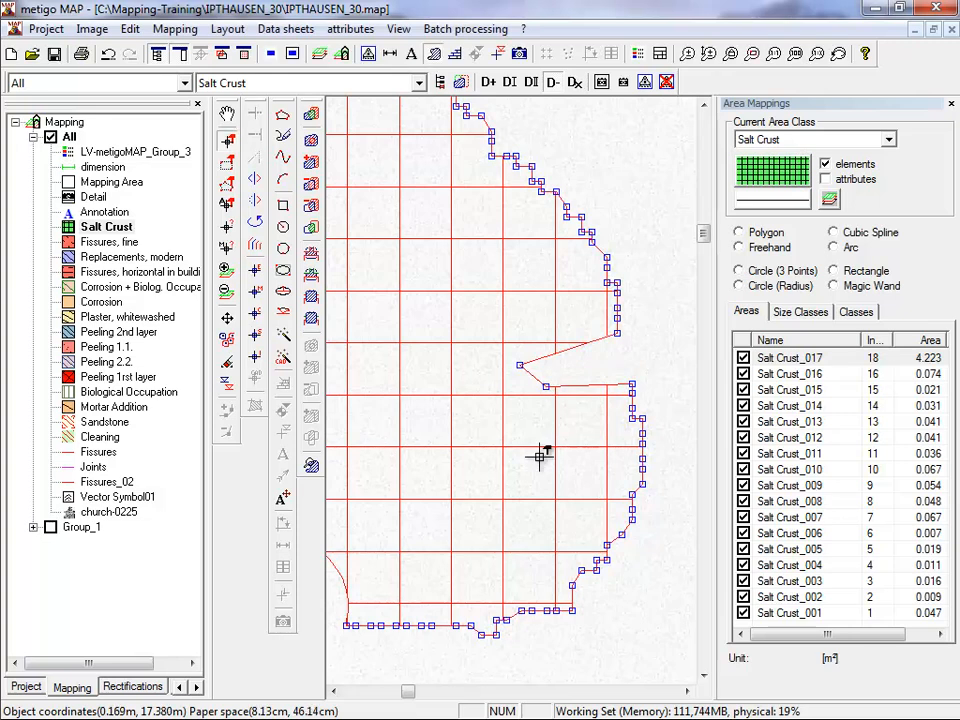
scroll(522, 450, down, 3)
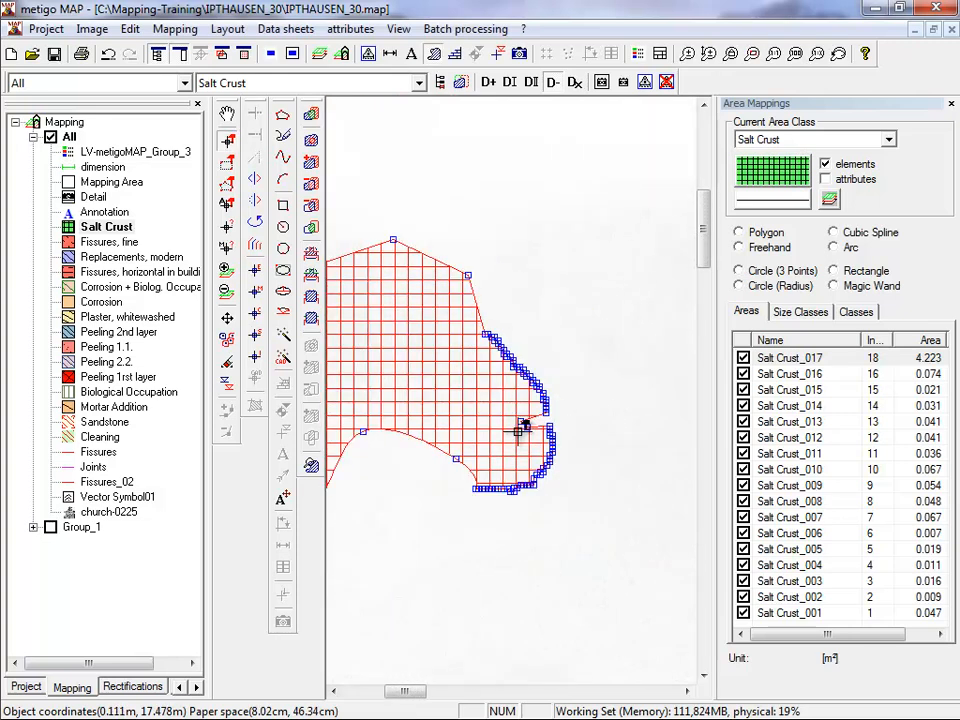
scroll(521, 428, down, 1)
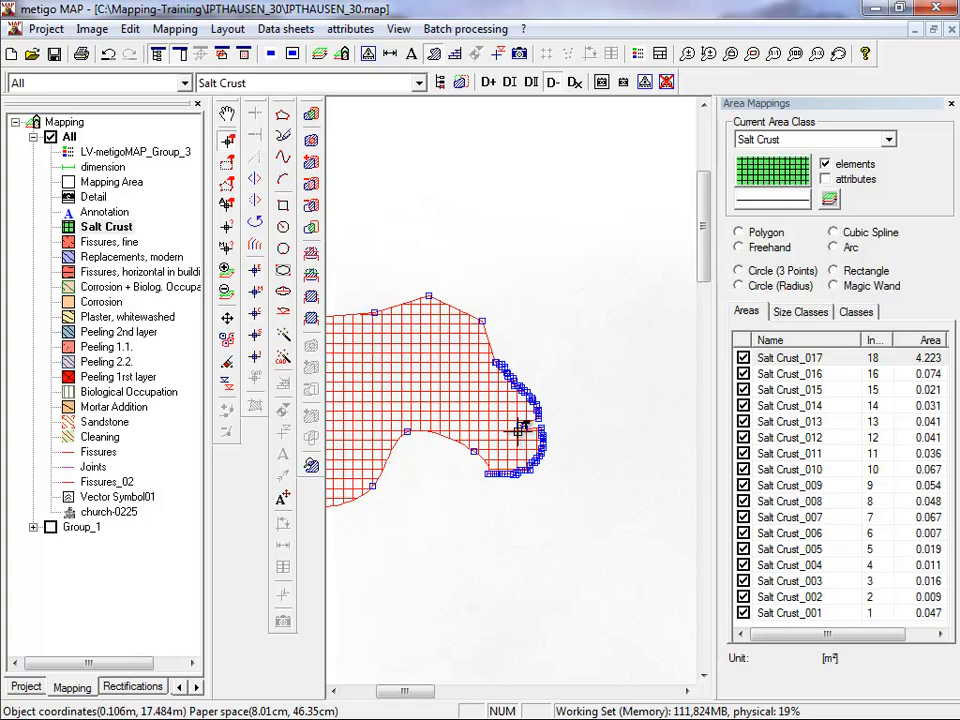
scroll(551, 428, up, 2)
click(549, 430)
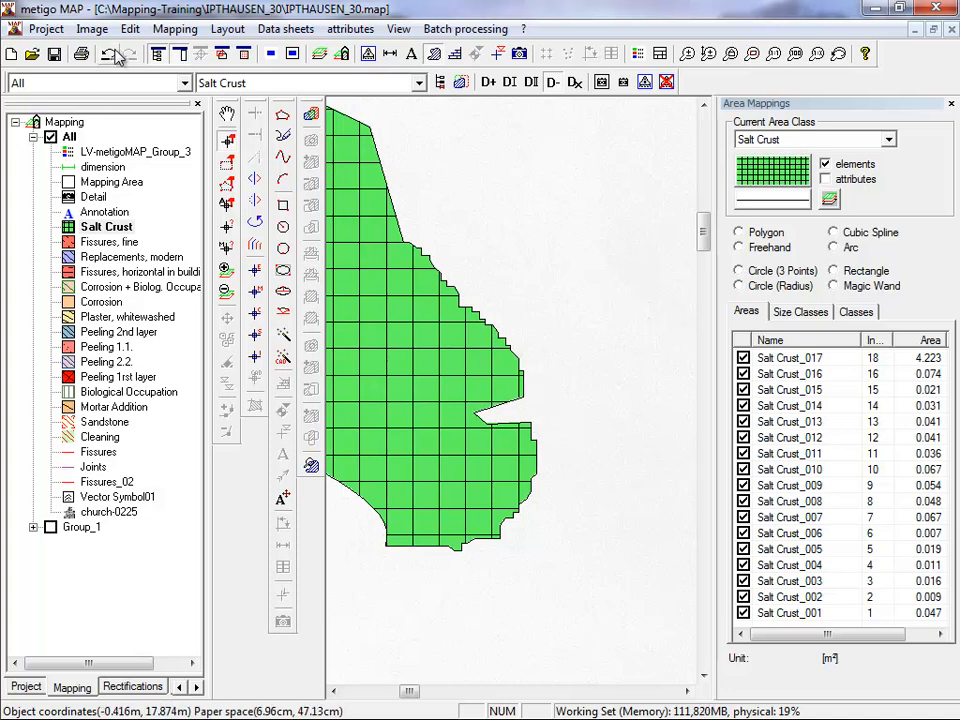
Undo the latest vertex moves on the combined Salt Crust area and deselect it.
click(110, 55)
click(115, 50)
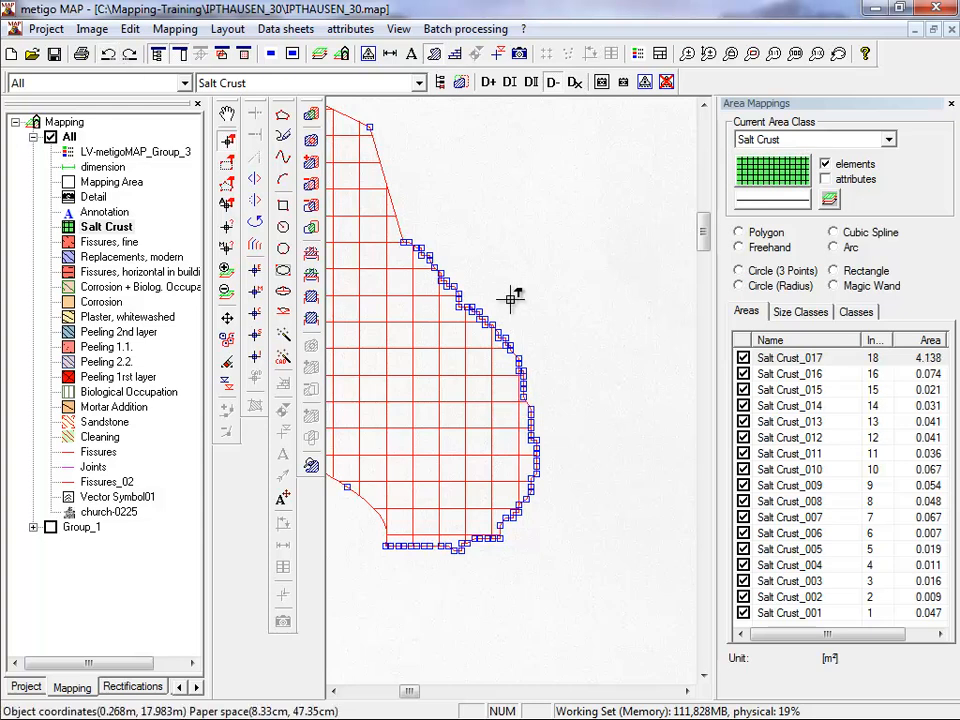
scroll(489, 321, down, 6)
scroll(415, 320, down, 1)
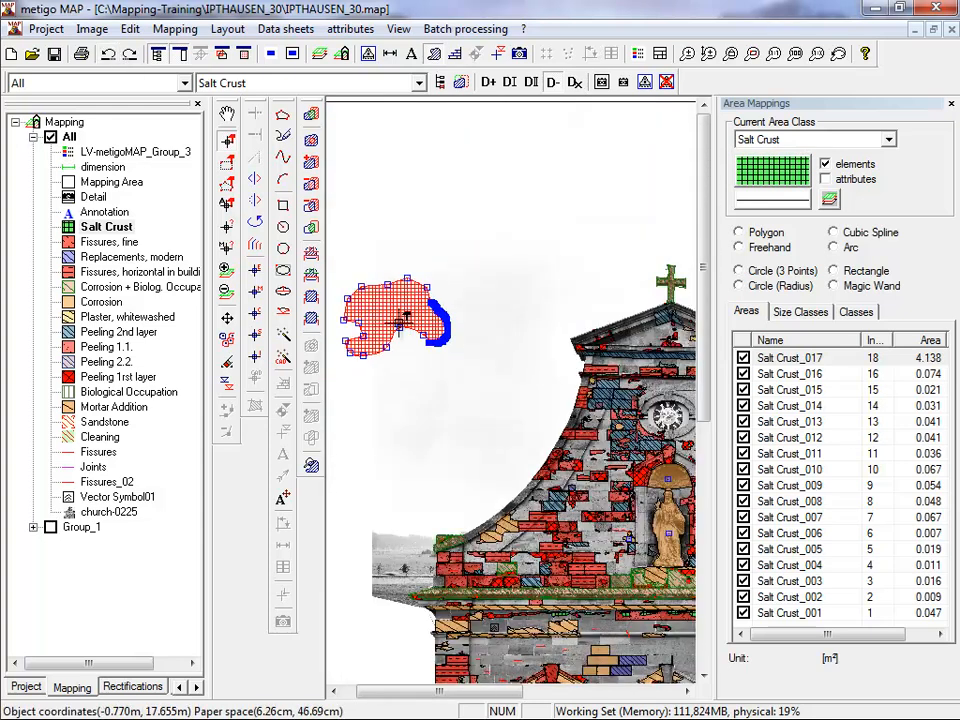
click(352, 325)
Draw a second, smaller Salt Crust area with seven vertices below the combined area using the Polygon tool.
scroll(352, 325, up, 4)
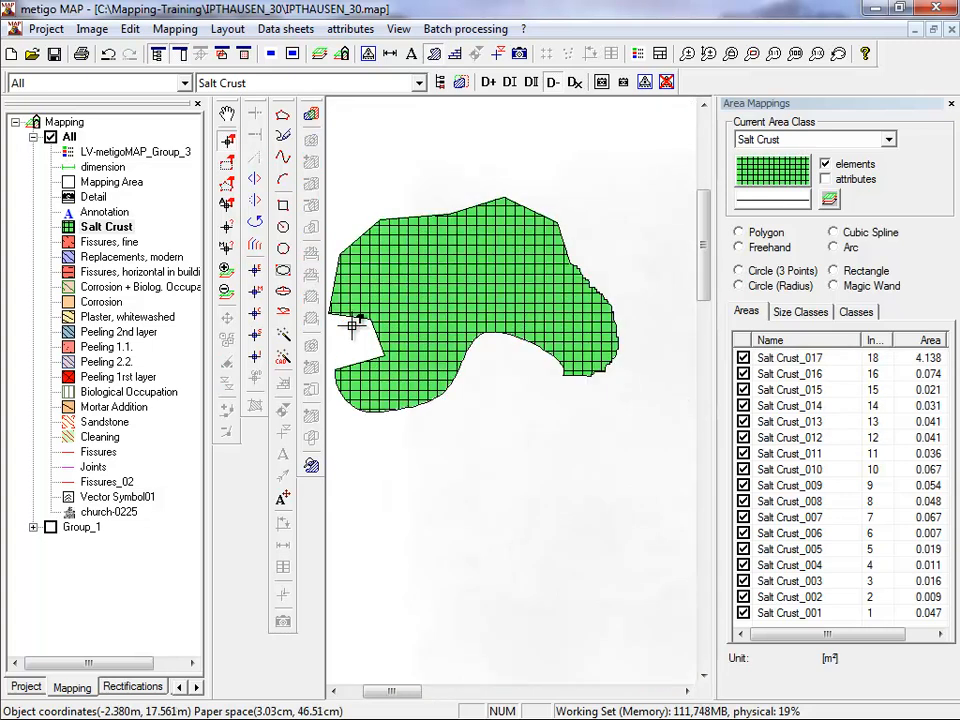
click(433, 622)
click(440, 520)
click(555, 513)
click(625, 552)
click(660, 618)
click(564, 651)
double_click(487, 648)
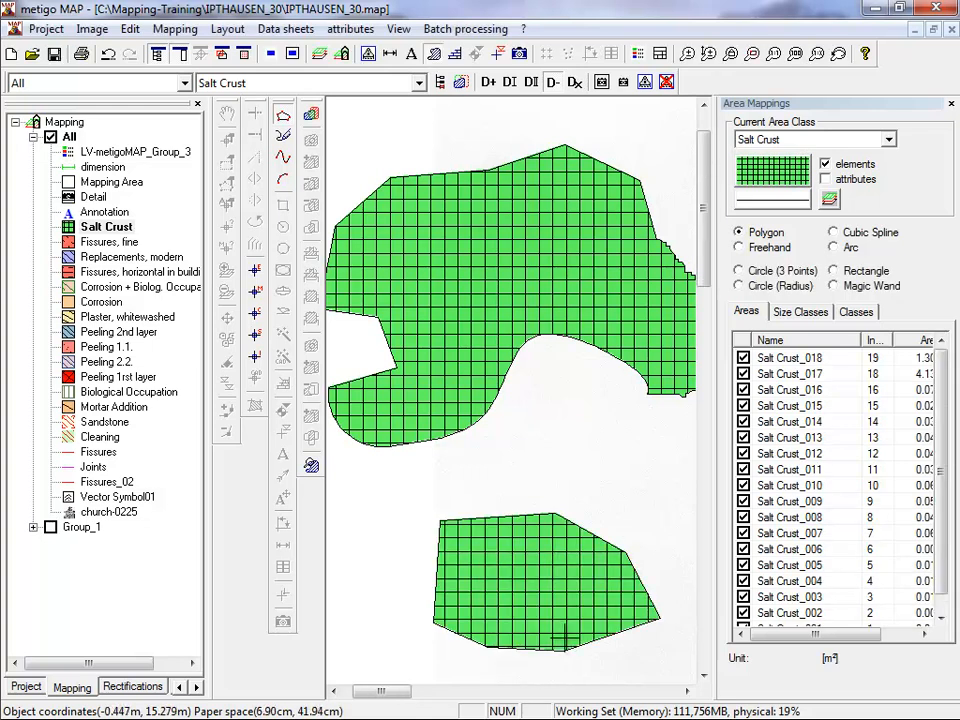
Select the smaller Salt Crust polygon and delete its lower-left and upper-left vertices.
scroll(490, 645, down, 2)
click(703, 276)
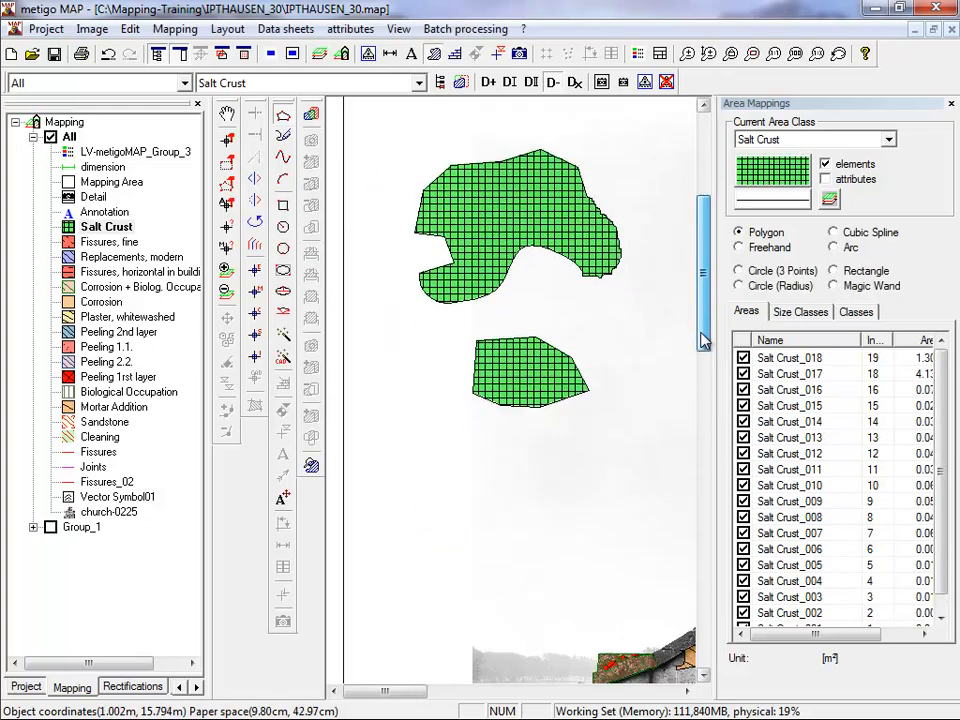
scroll(553, 346, up, 4)
scroll(550, 355, down, 2)
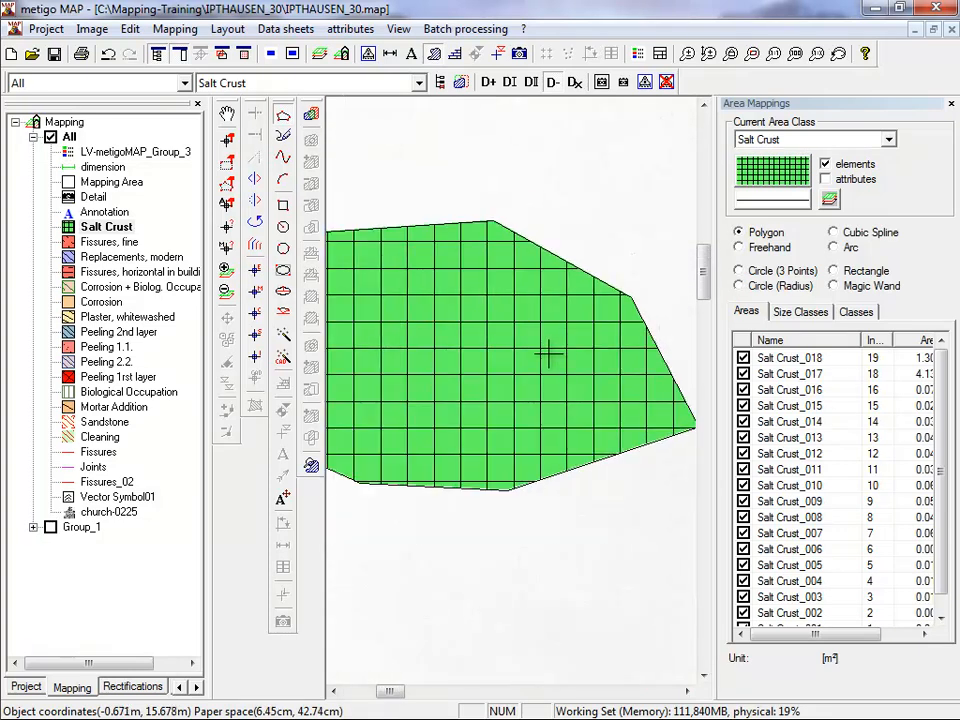
click(227, 140)
click(450, 360)
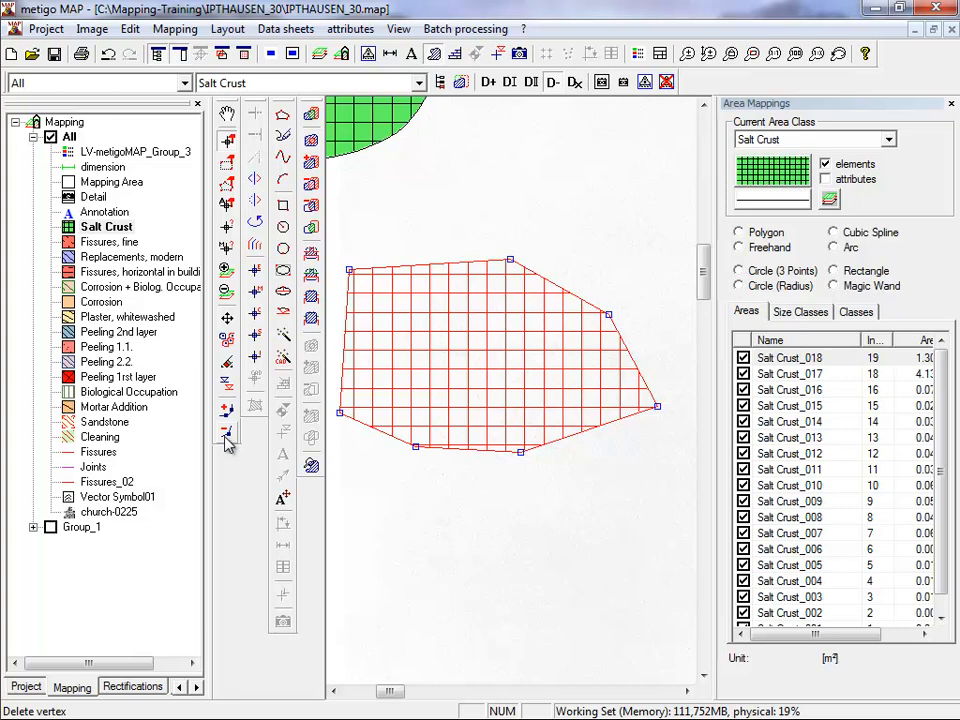
click(226, 436)
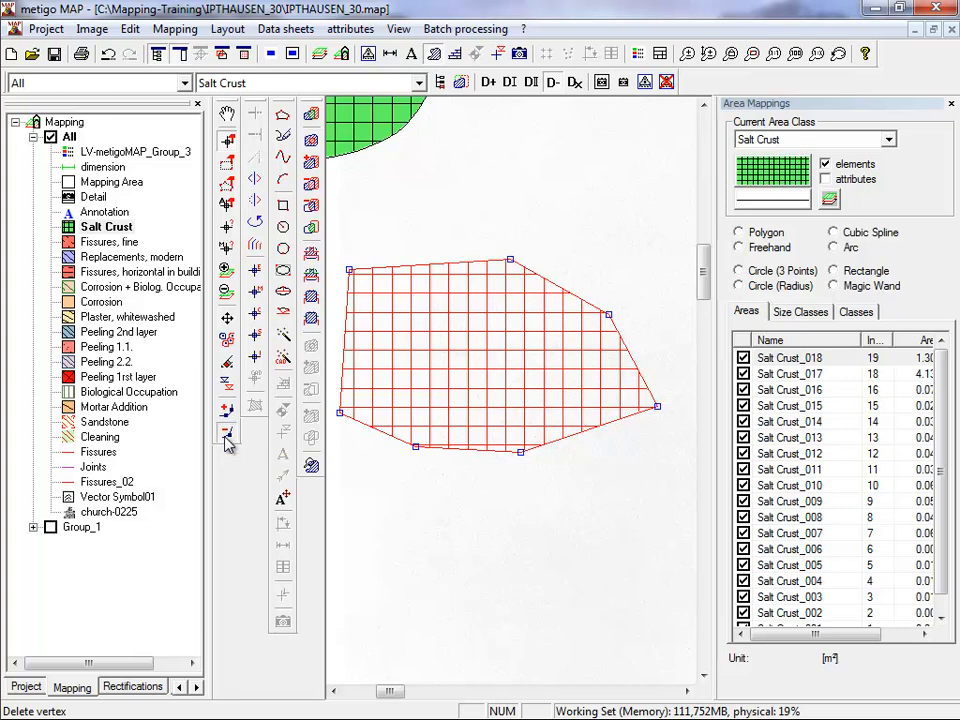
click(345, 411)
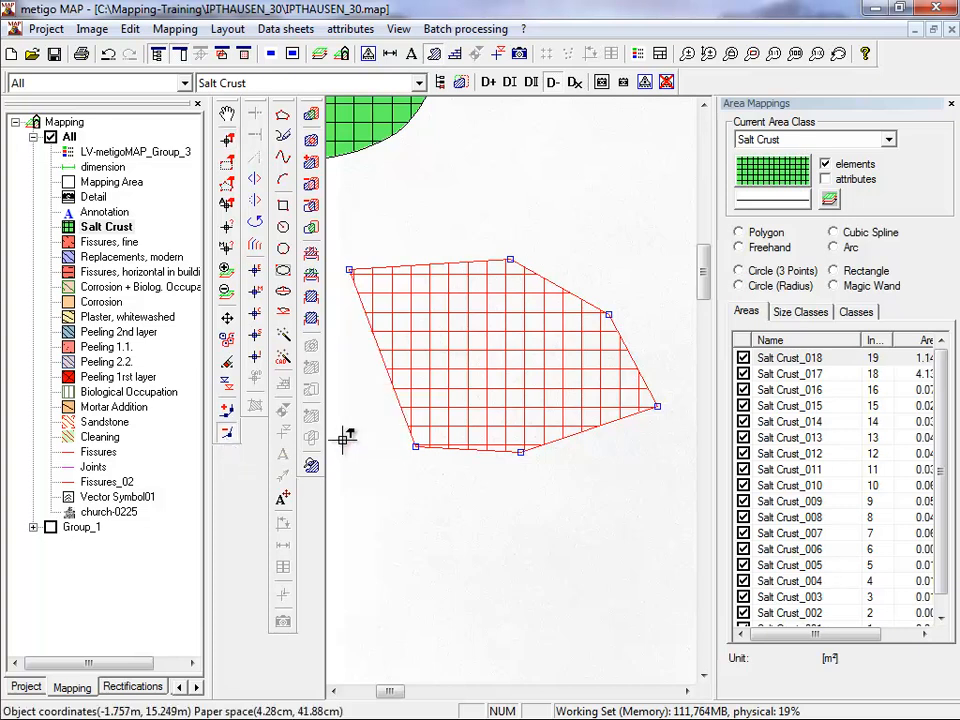
click(349, 267)
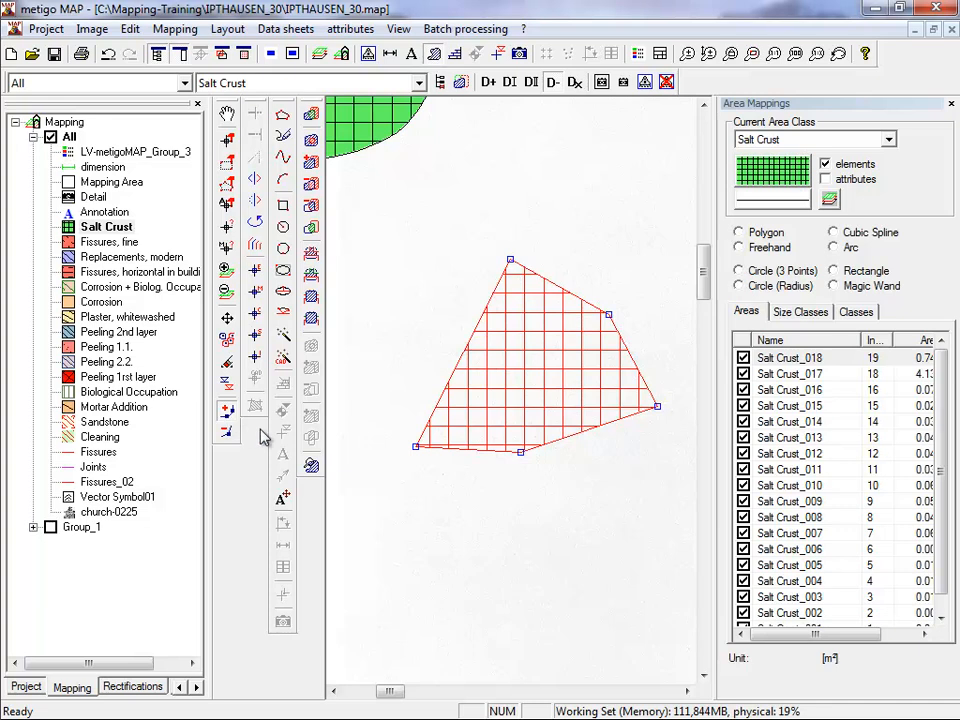
Insert six vertices as a stepped left edge from the lower-left vertex, bypassing the top vertex to join the upper-right one, and apply.
click(414, 446)
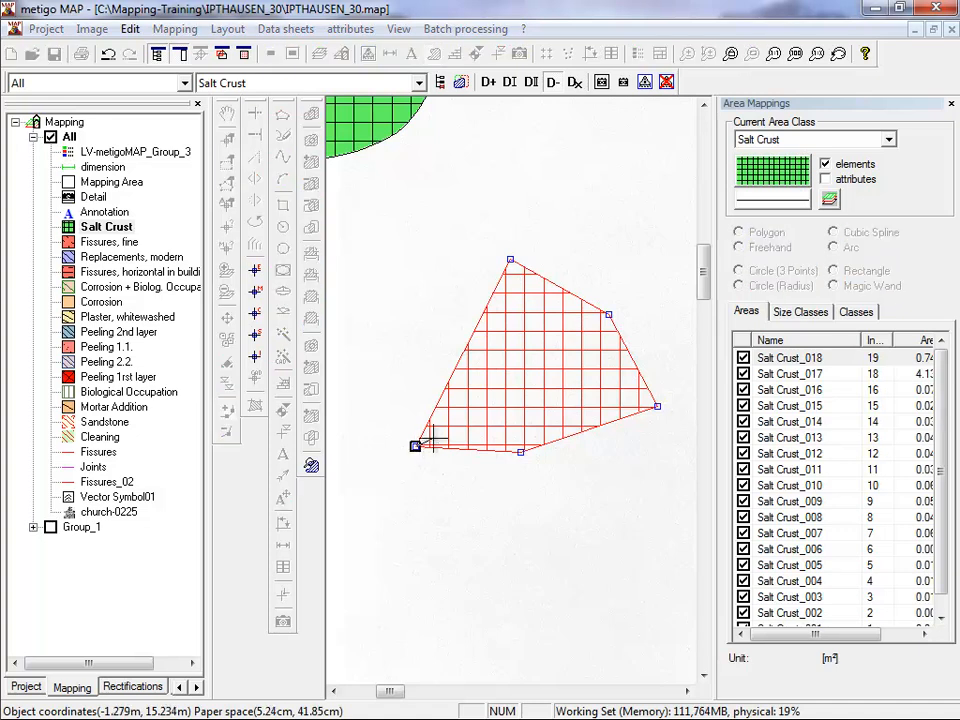
click(442, 438)
click(450, 410)
click(480, 394)
click(514, 333)
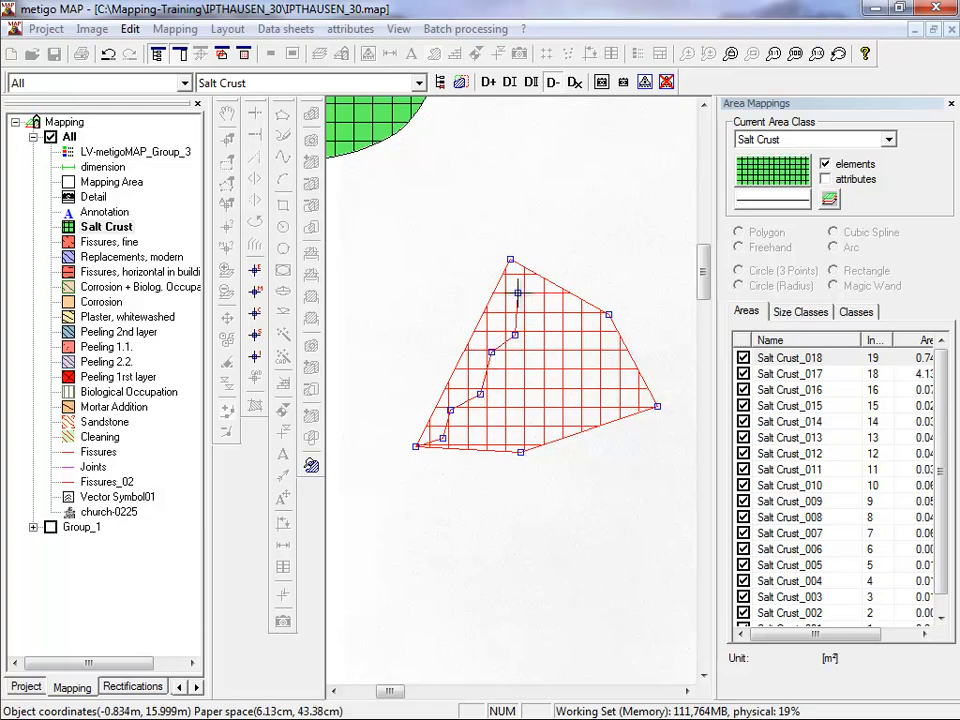
double_click(518, 293)
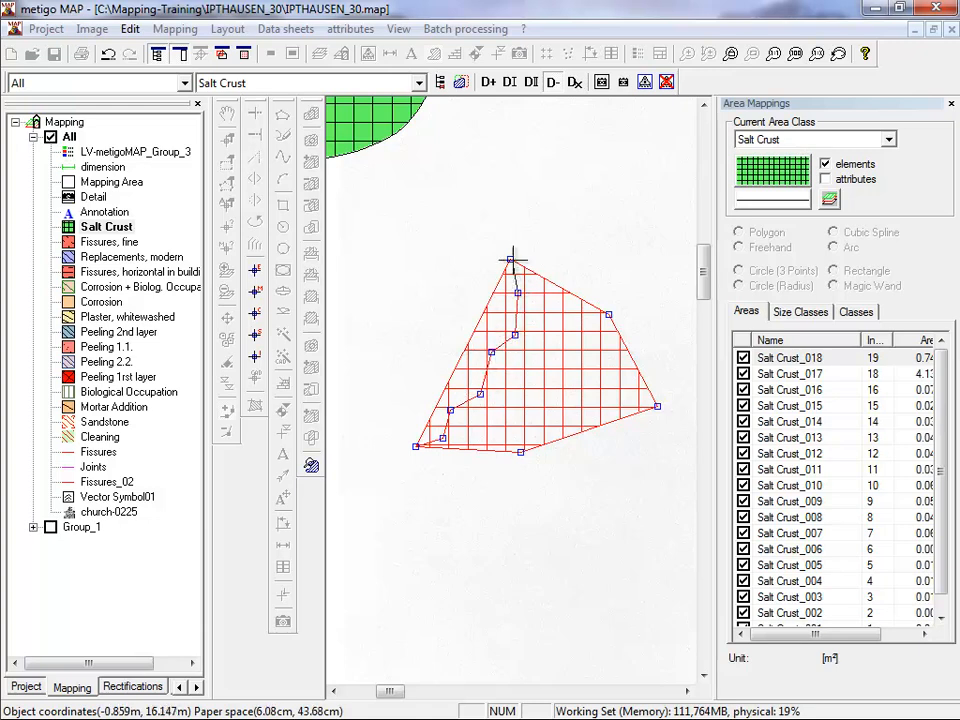
click(627, 355)
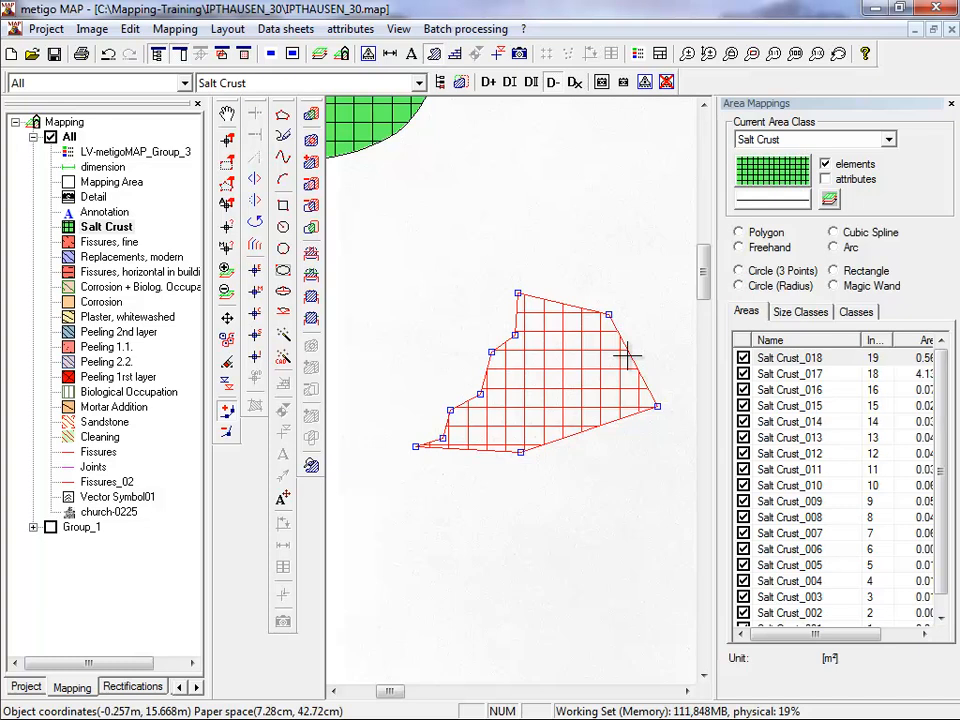
right_click(627, 355)
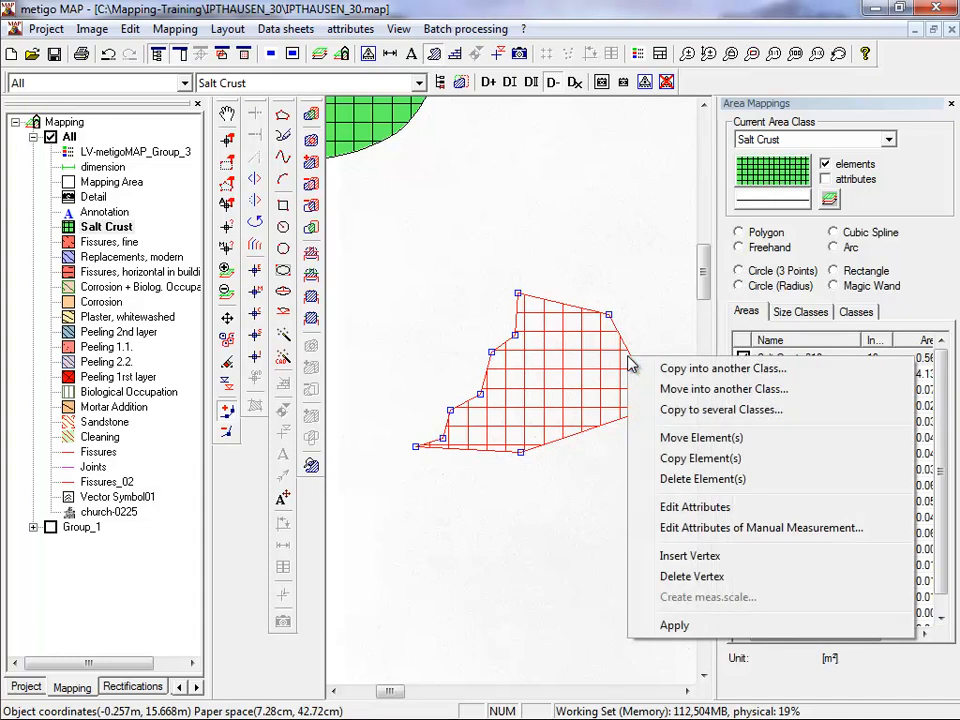
click(636, 625)
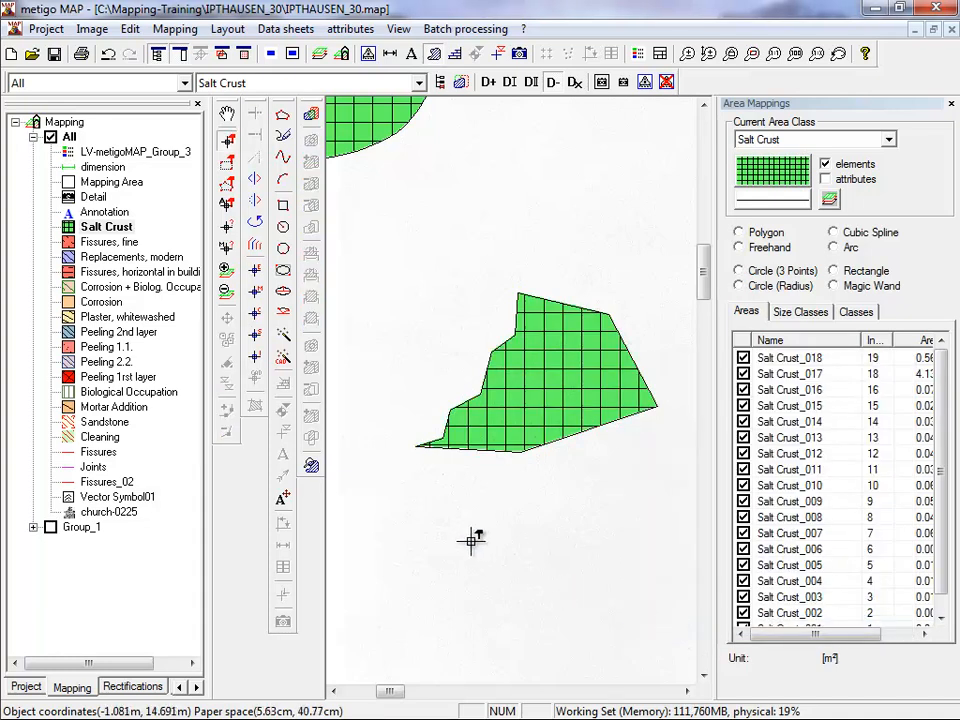
Select both Salt Crust practice areas with a selection window and delete them.
drag(598, 478, 353, 132)
right_click(436, 237)
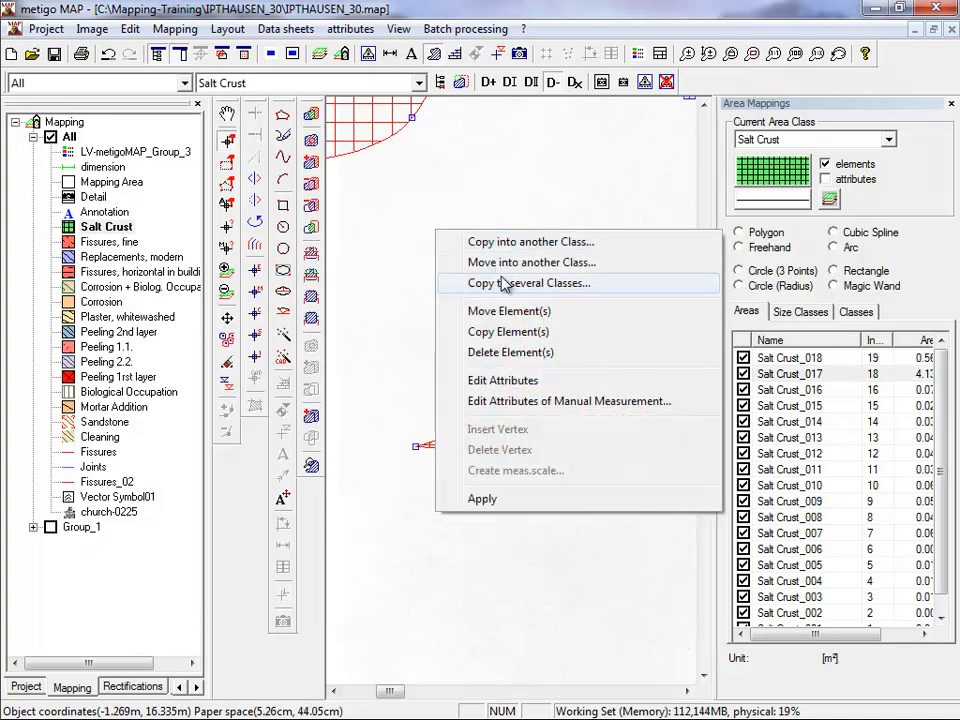
click(500, 345)
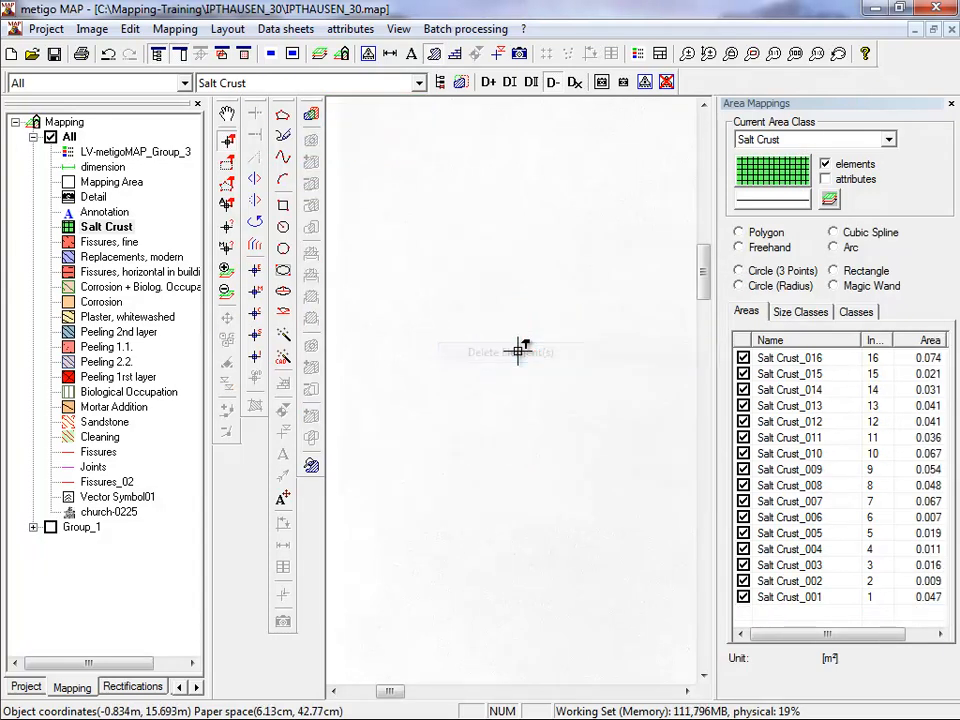
Draw three separate Salt Crust rectangles on the blank area with the Rectangle tool.
click(284, 206)
drag(364, 149, 431, 242)
mouse_move(496, 237)
mouse_down()
mouse_move(557, 321)
mouse_move(585, 337)
mouse_up()
drag(375, 326, 450, 436)
Select the lowest Salt Crust rectangle, enlarge it by its lower corners until it overlaps the neighbouring rectangle, and apply.
click(227, 141)
click(401, 381)
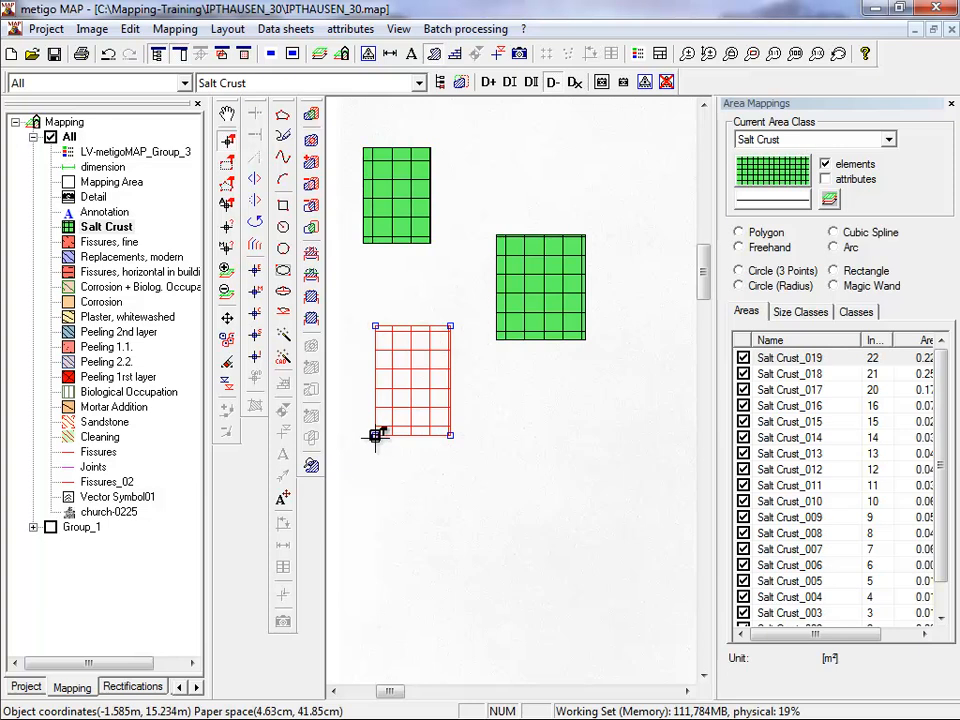
mouse_move(373, 438)
mouse_down()
mouse_move(394, 403)
mouse_move(363, 448)
mouse_up()
drag(452, 450, 505, 473)
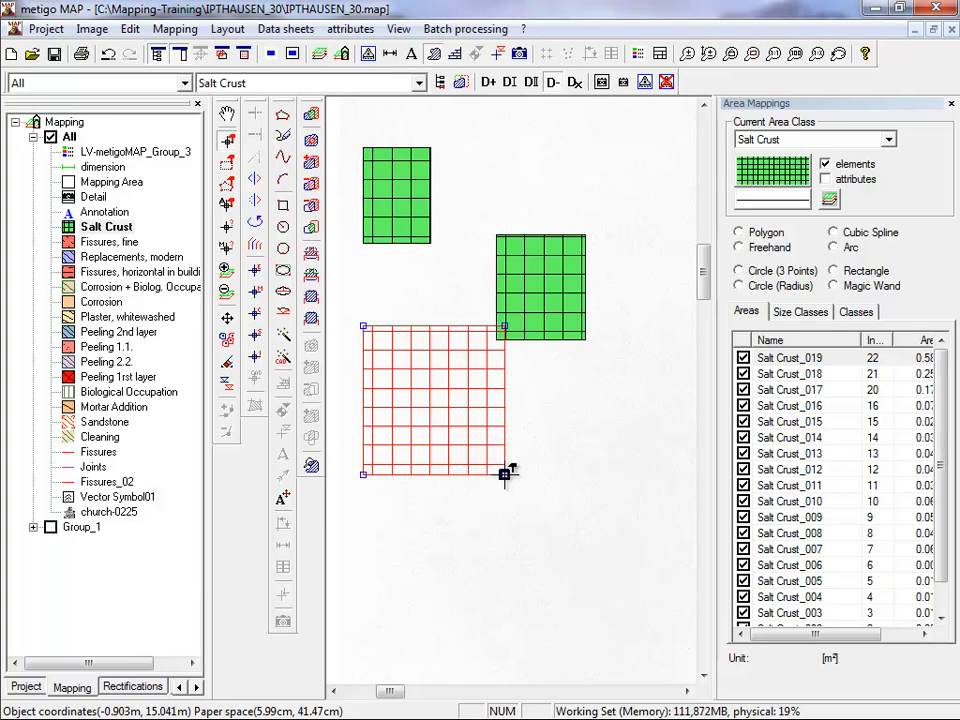
right_click(505, 473)
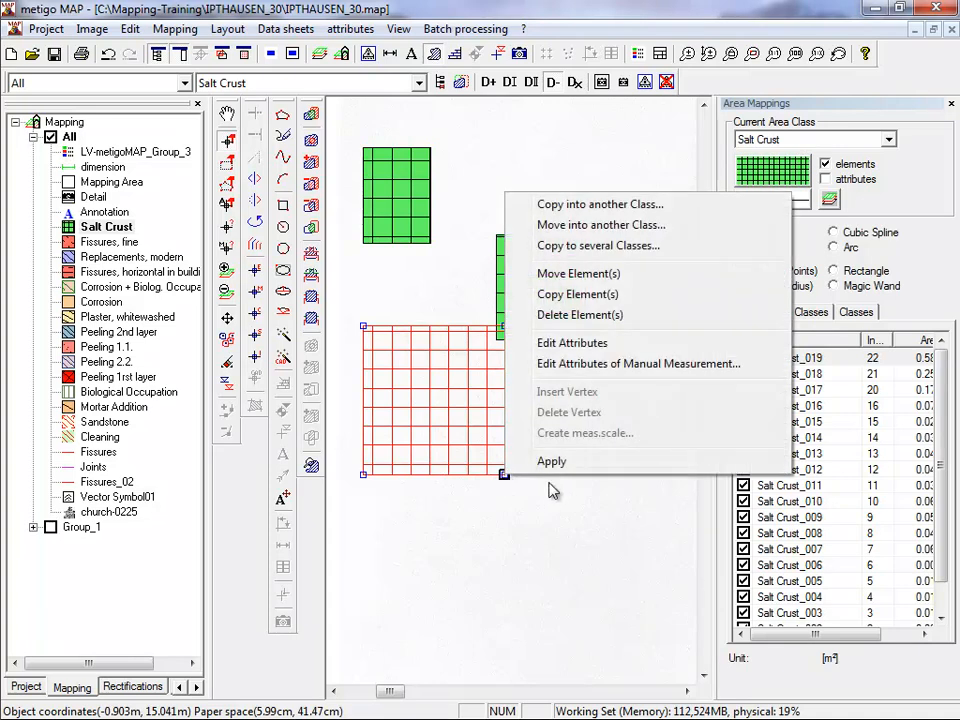
click(563, 463)
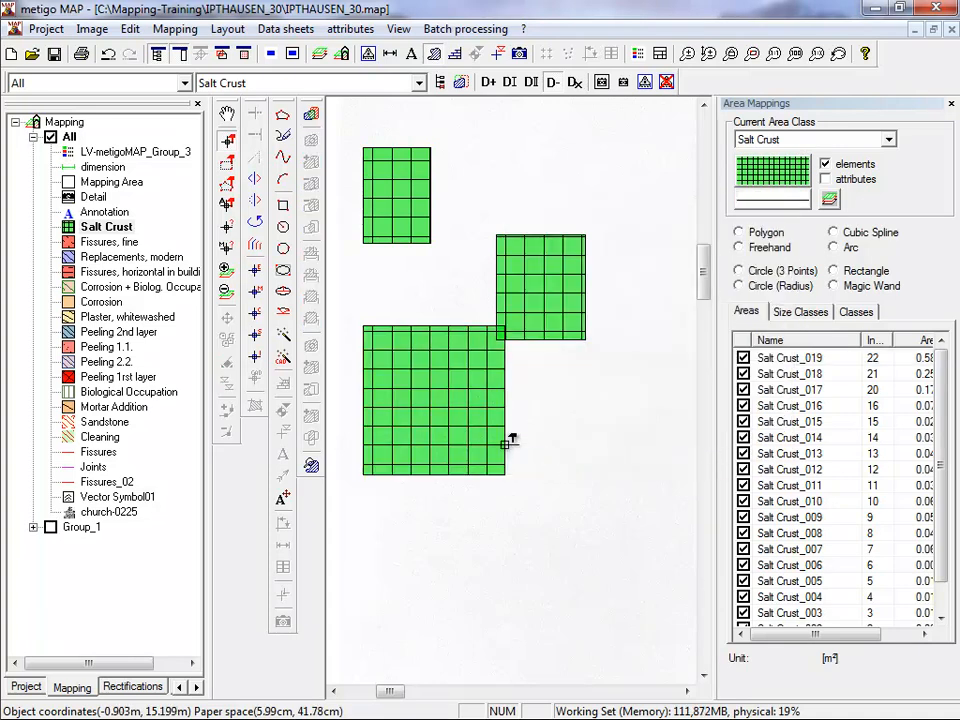
Draw two Corrosion circles by radius on the blank area below the Salt Crust rectangles, one tiny and one about 0.32 m in radius.
click(104, 301)
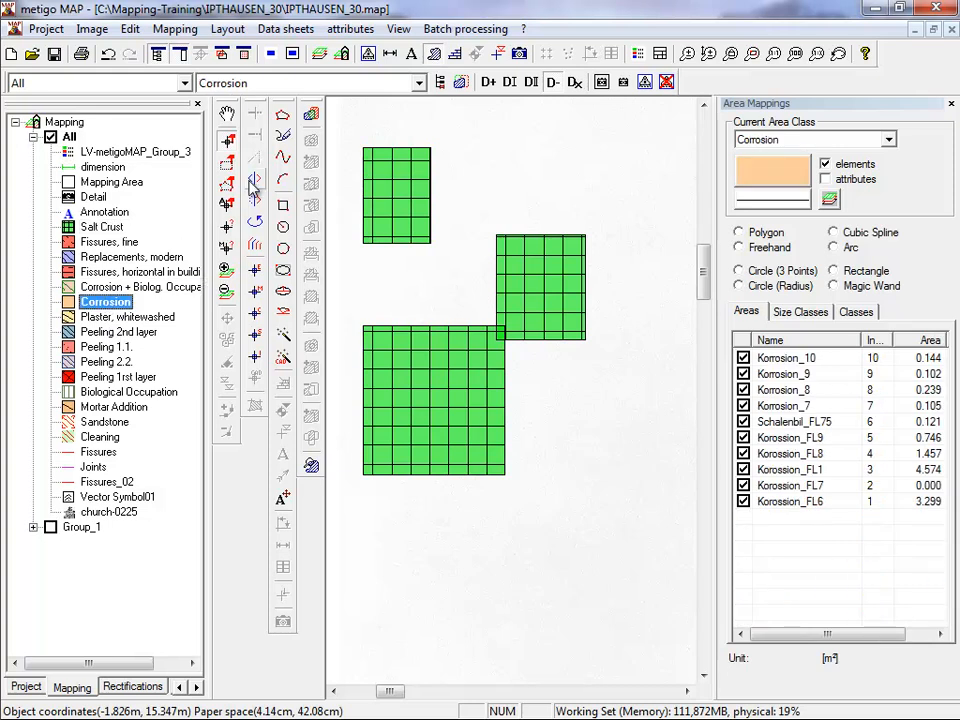
click(283, 227)
scroll(677, 313, down, 5)
drag(135, 580, 144, 580)
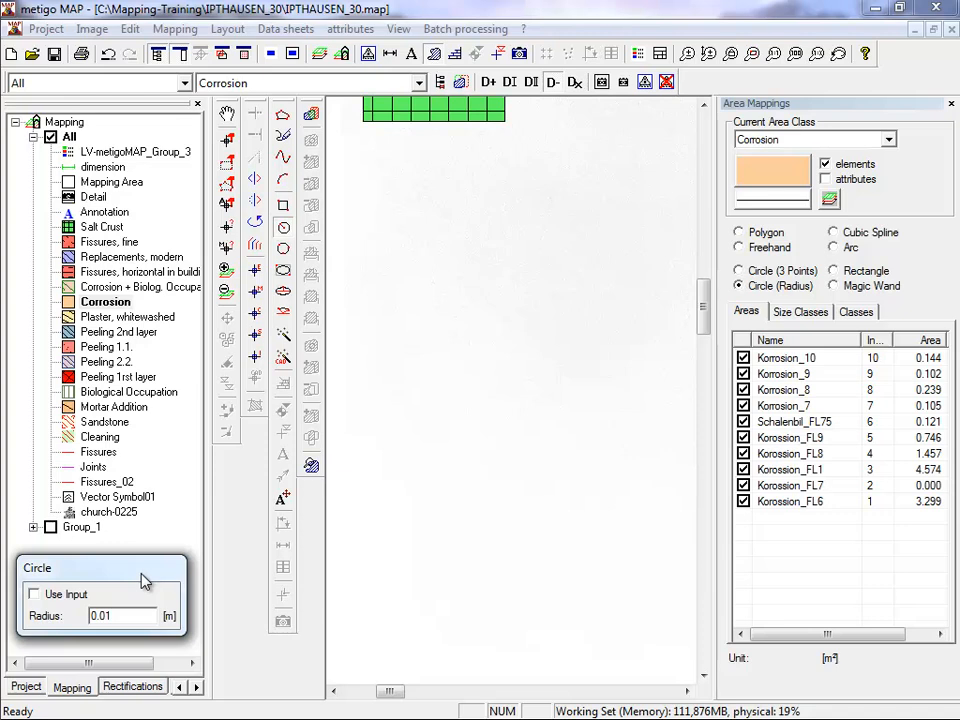
drag(131, 616, 33, 598)
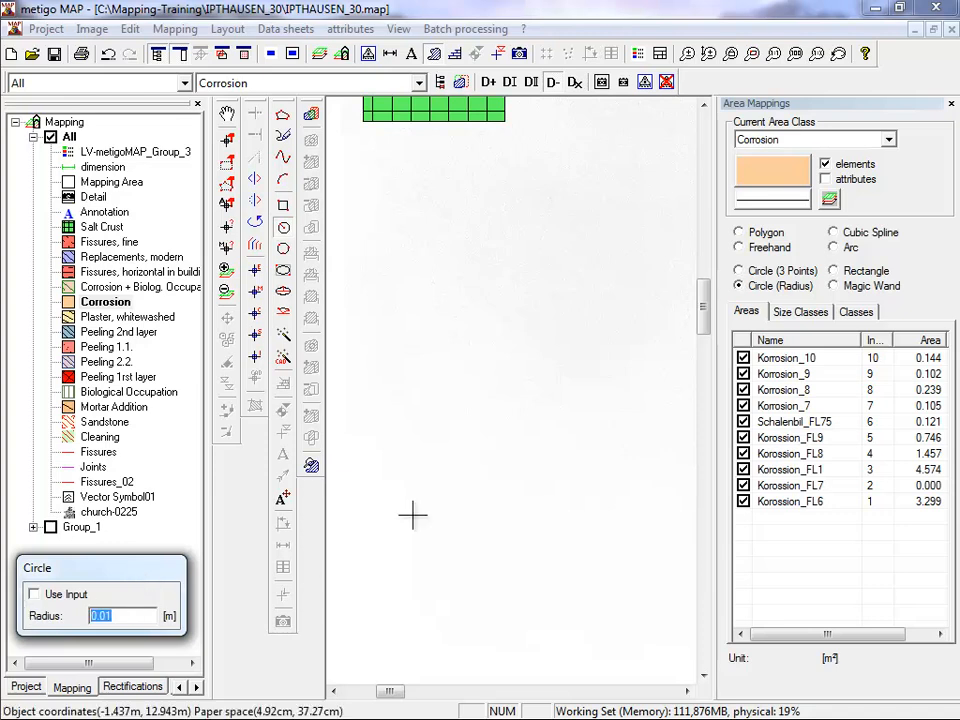
click(441, 368)
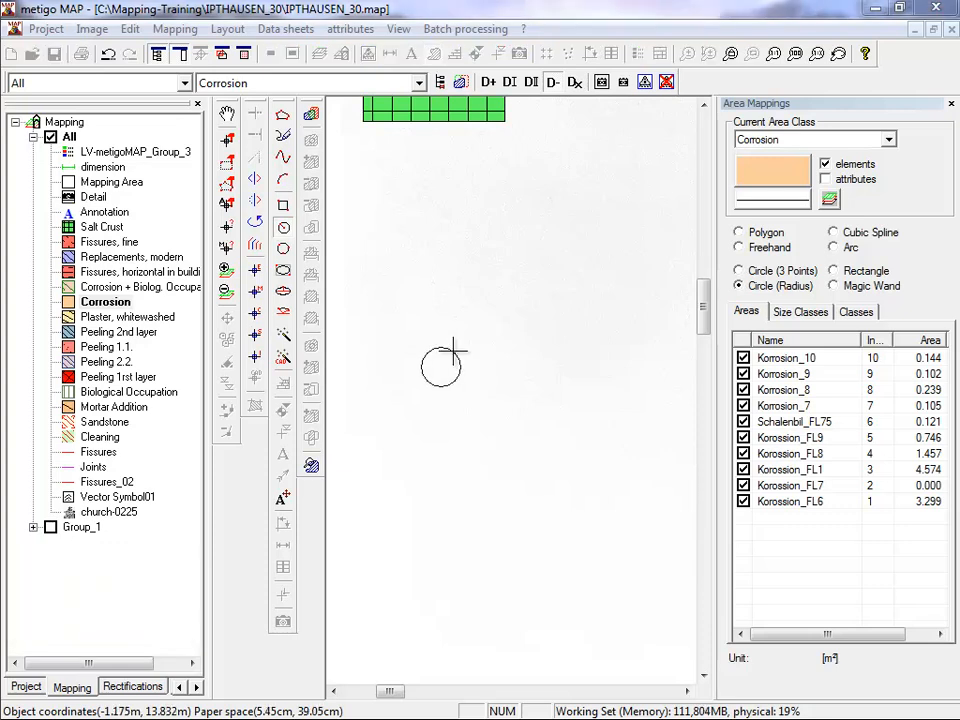
click(453, 351)
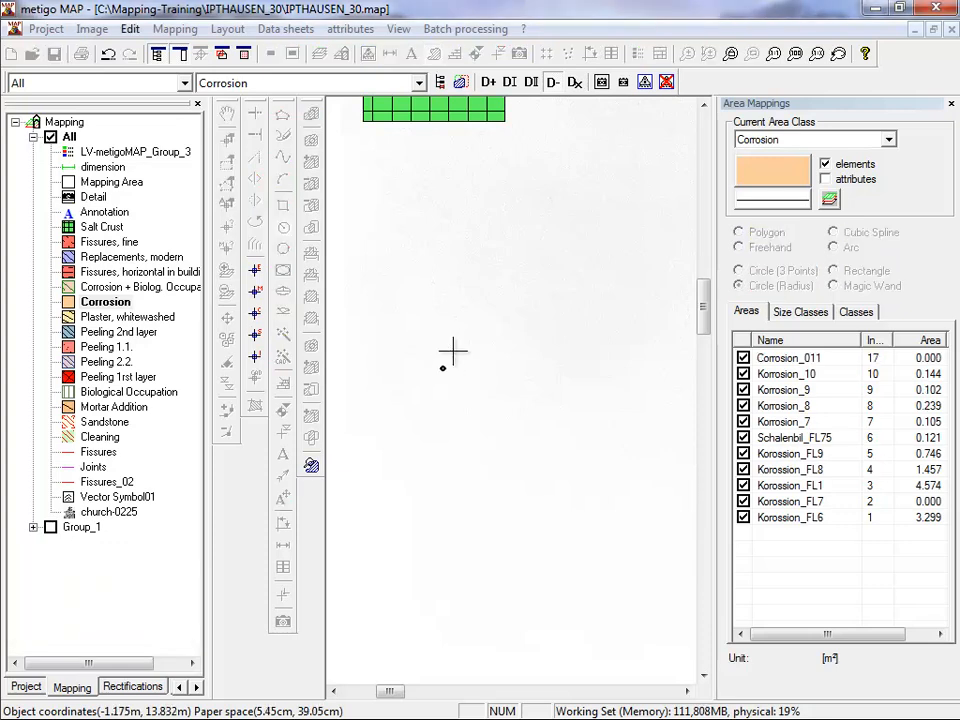
click(399, 384)
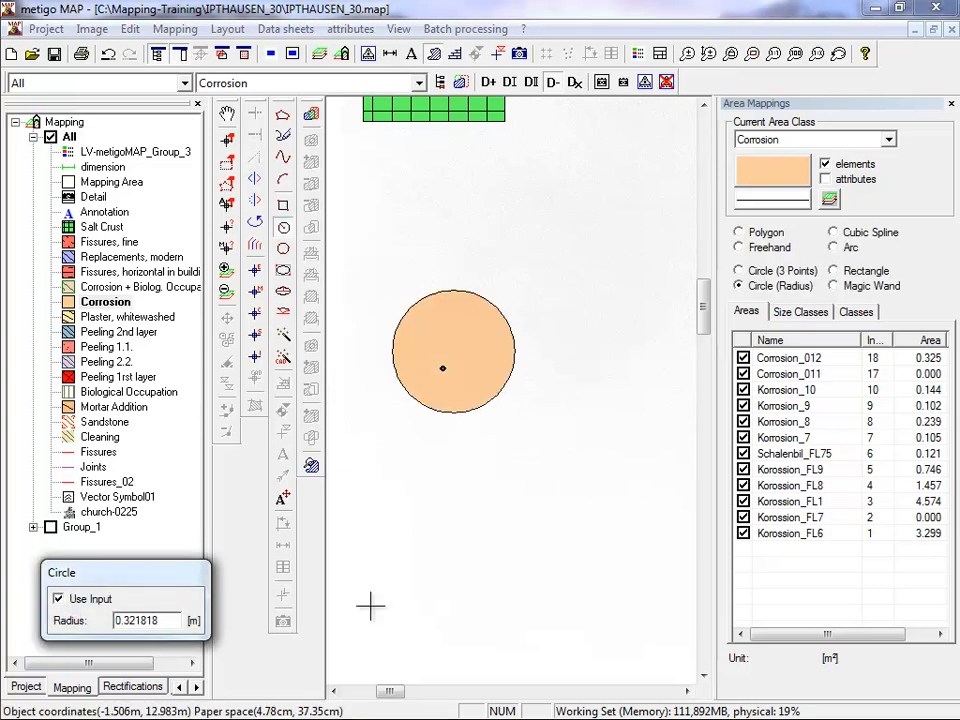
Place three more Corrosion circles around the large one, using the fixed radius of 0.321818 m.
click(462, 529)
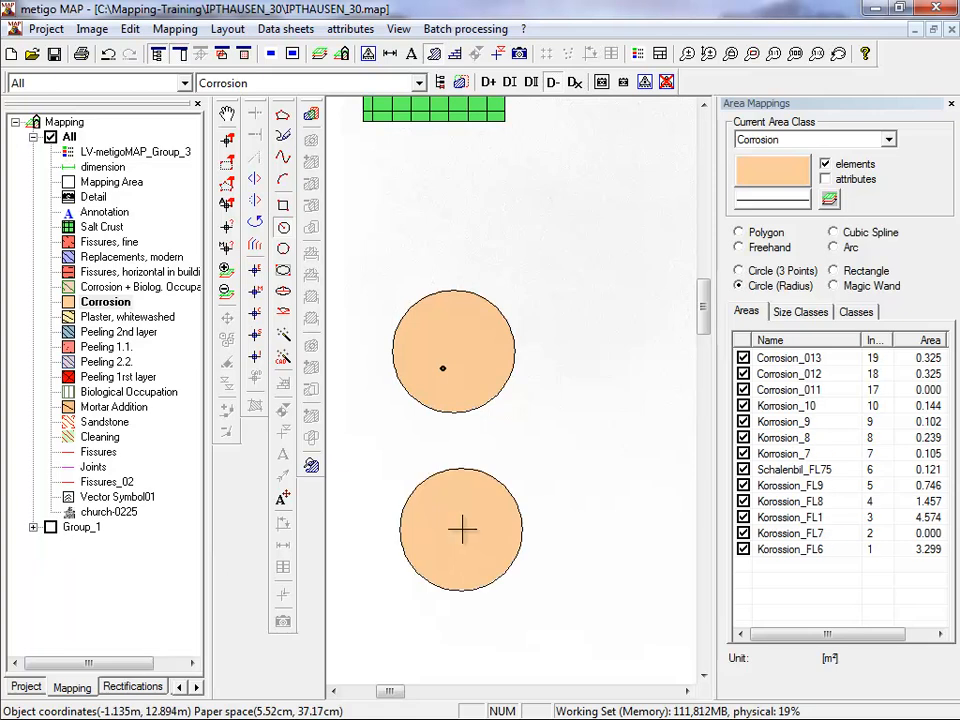
click(593, 444)
click(609, 278)
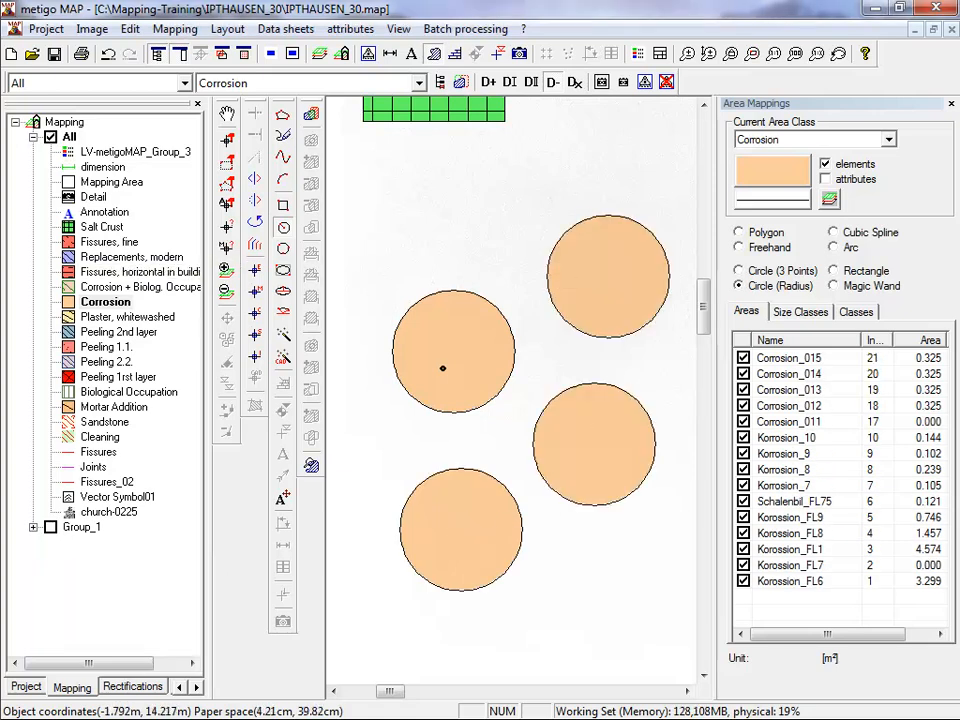
Set the fixed circle radius to 0.1 m and place five small Corrosion circles around the large ones.
drag(0, 562, 181, 572)
drag(178, 623, 52, 614)
text(0.1)
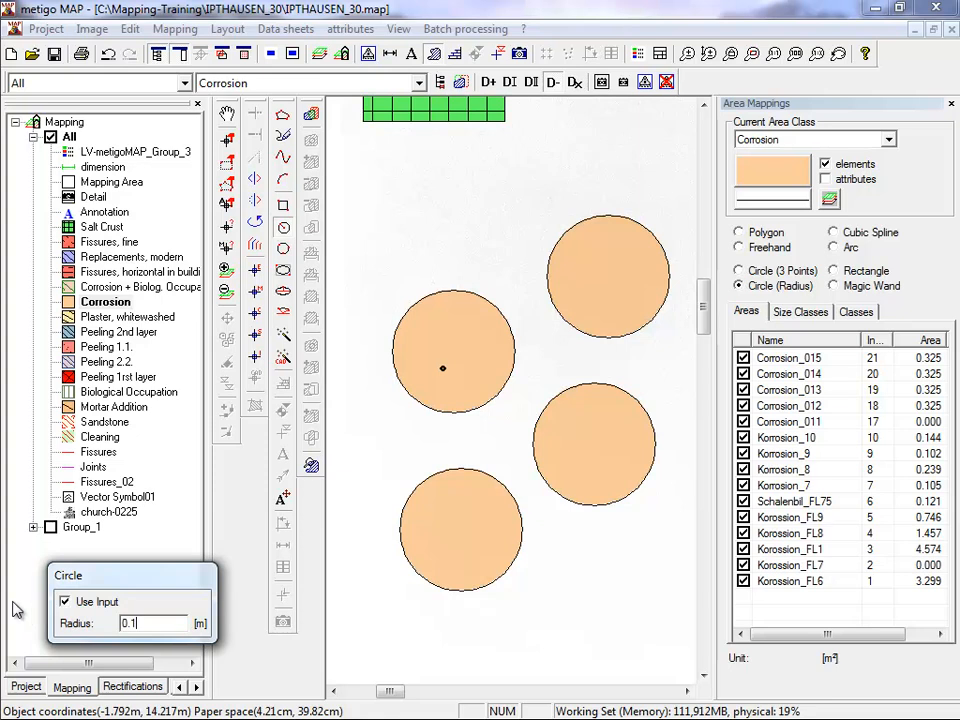
click(406, 436)
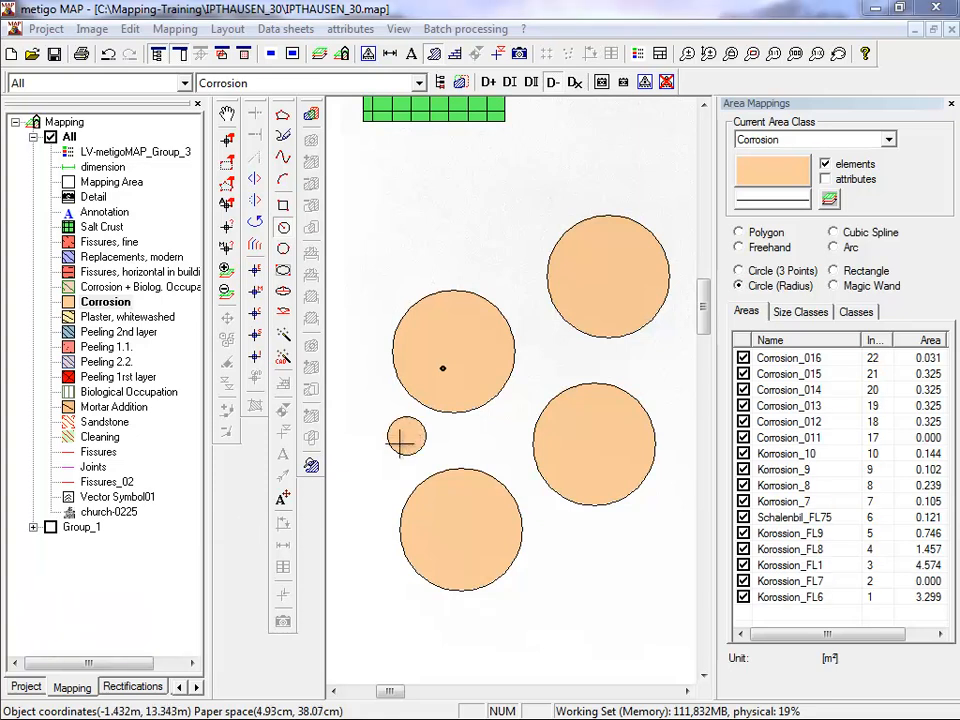
click(358, 339)
click(402, 244)
click(482, 185)
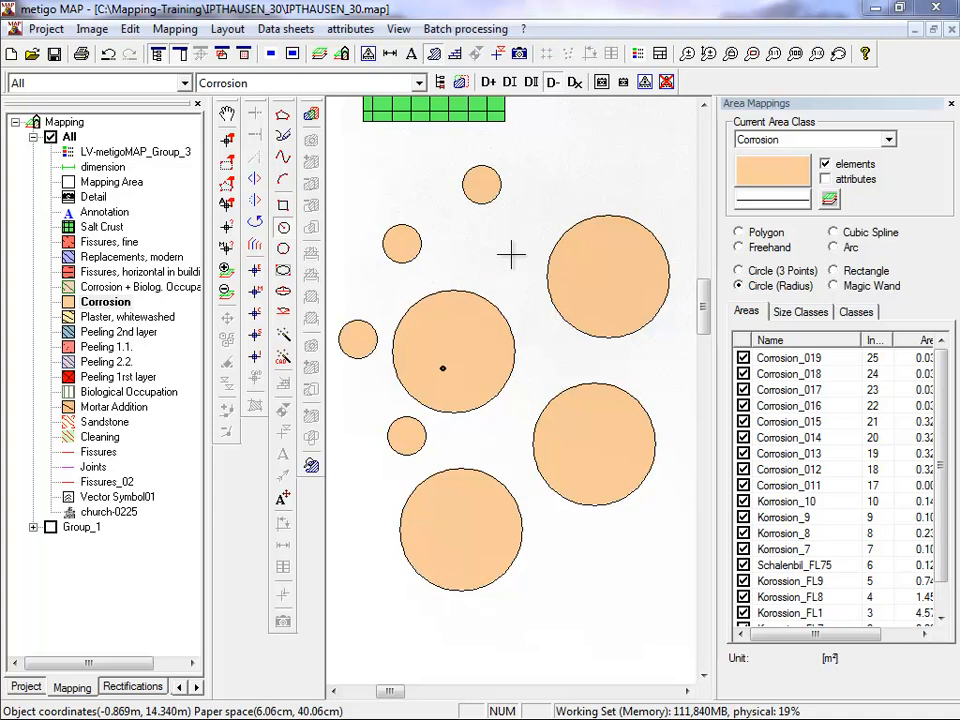
click(511, 254)
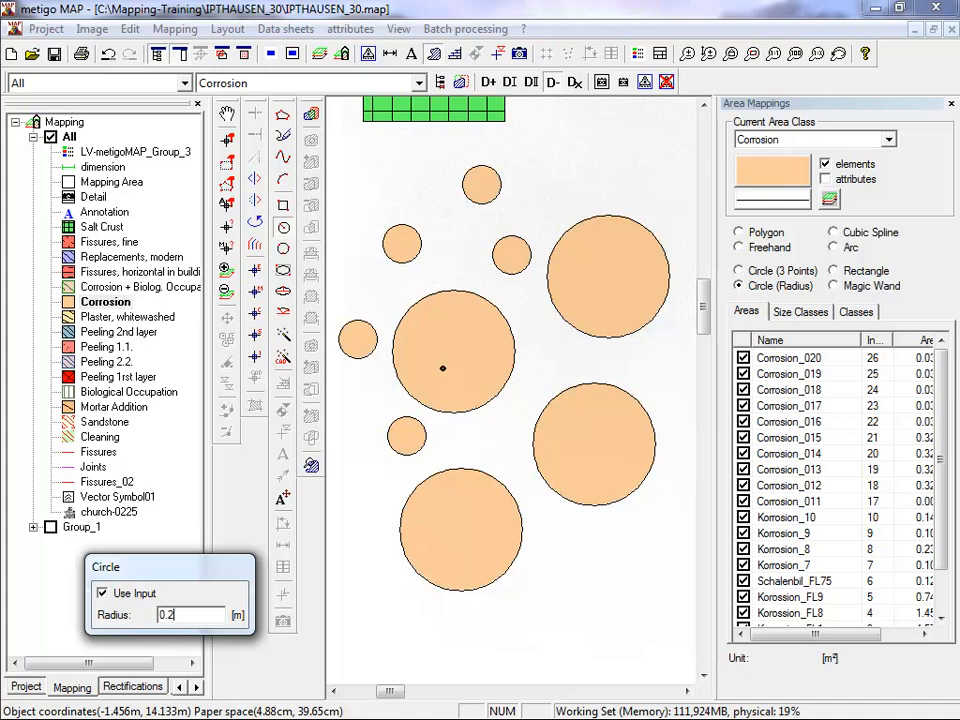
Place two circles of fixed 0.2 m radius at the lower end, and draw a larger free-radius circle enclosing the three uppermost small circles.
click(395, 620)
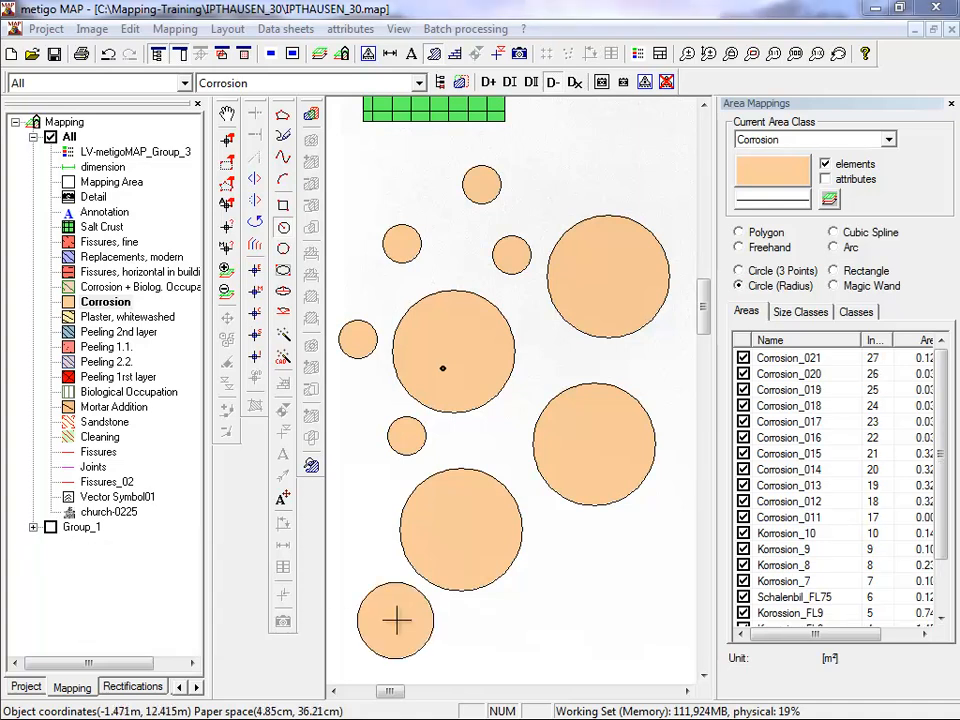
click(577, 632)
click(48, 593)
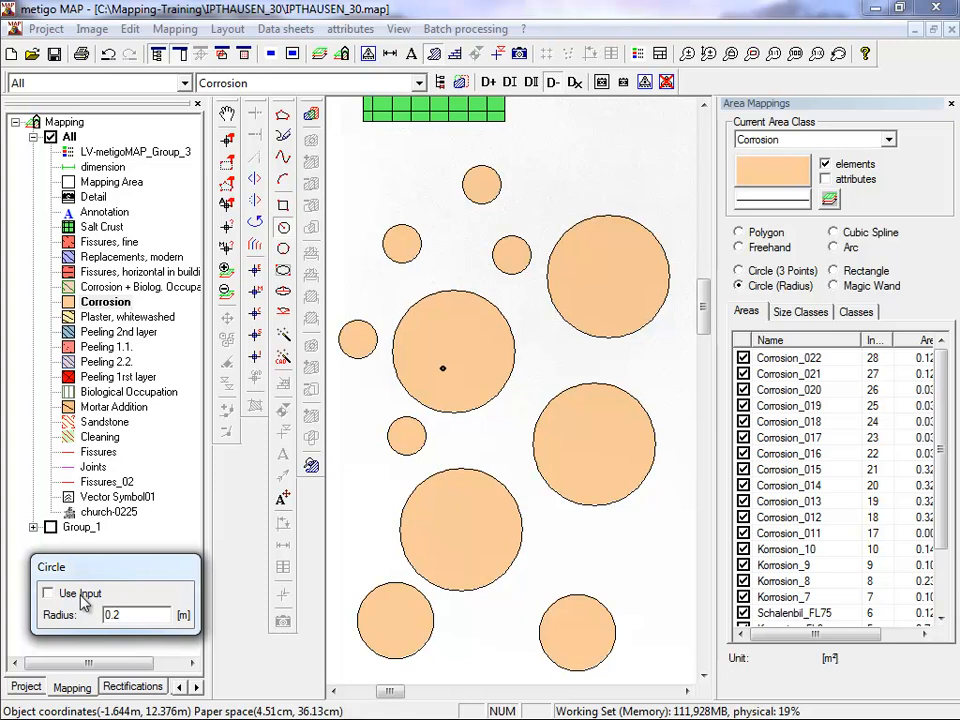
click(456, 253)
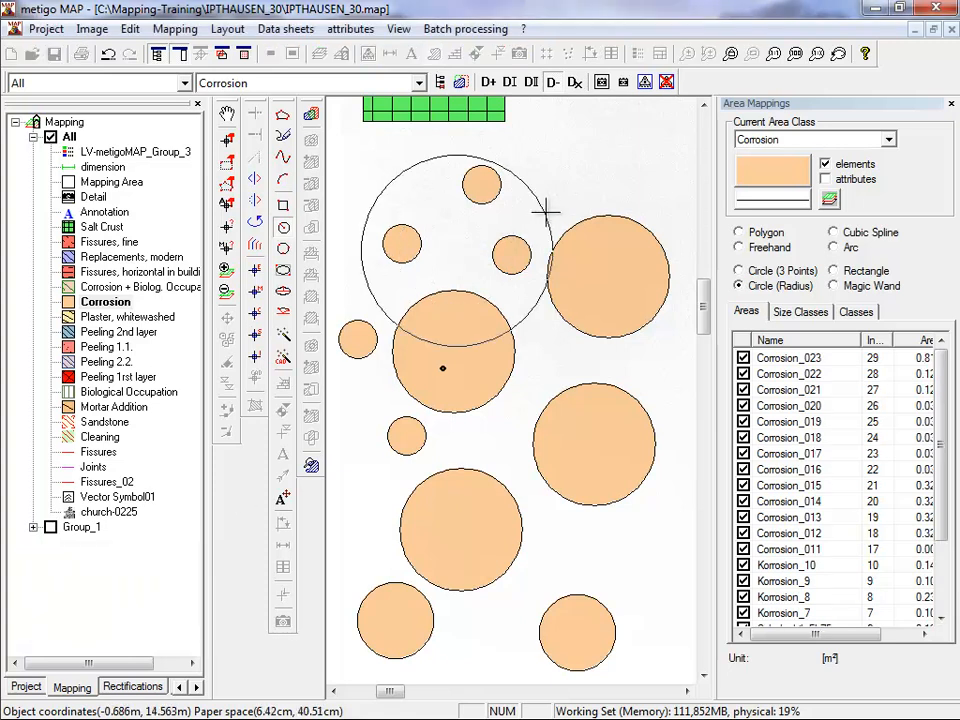
click(548, 206)
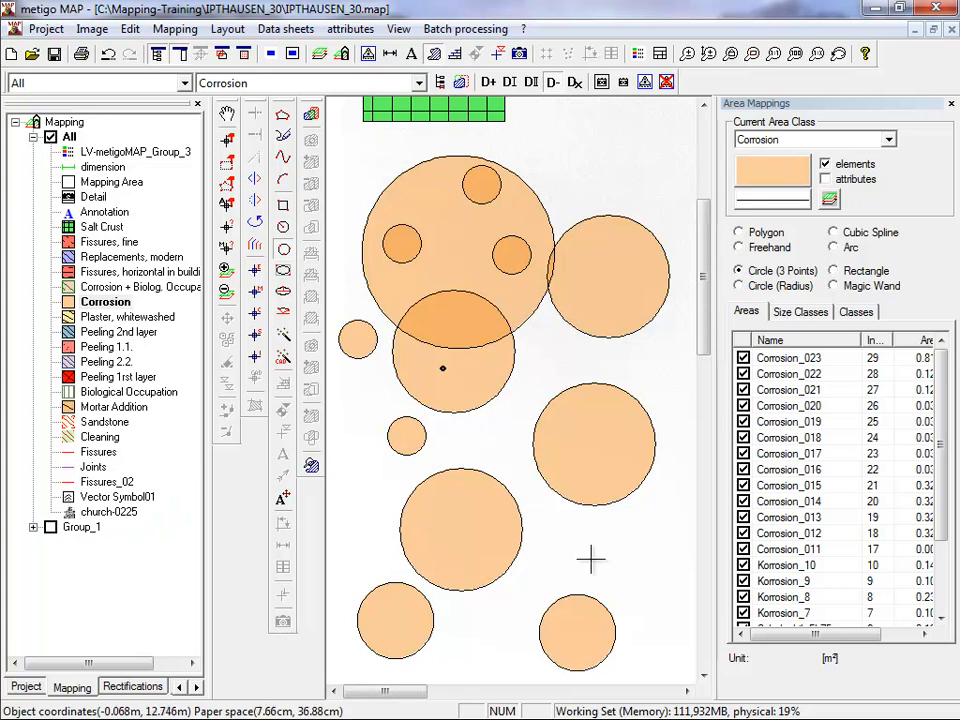
Draw three separate Corrosion circles with Circle (3 Points) on the blank area beside the Salt Crust rectangles.
scroll(591, 559, down, 3)
scroll(624, 386, up, 3)
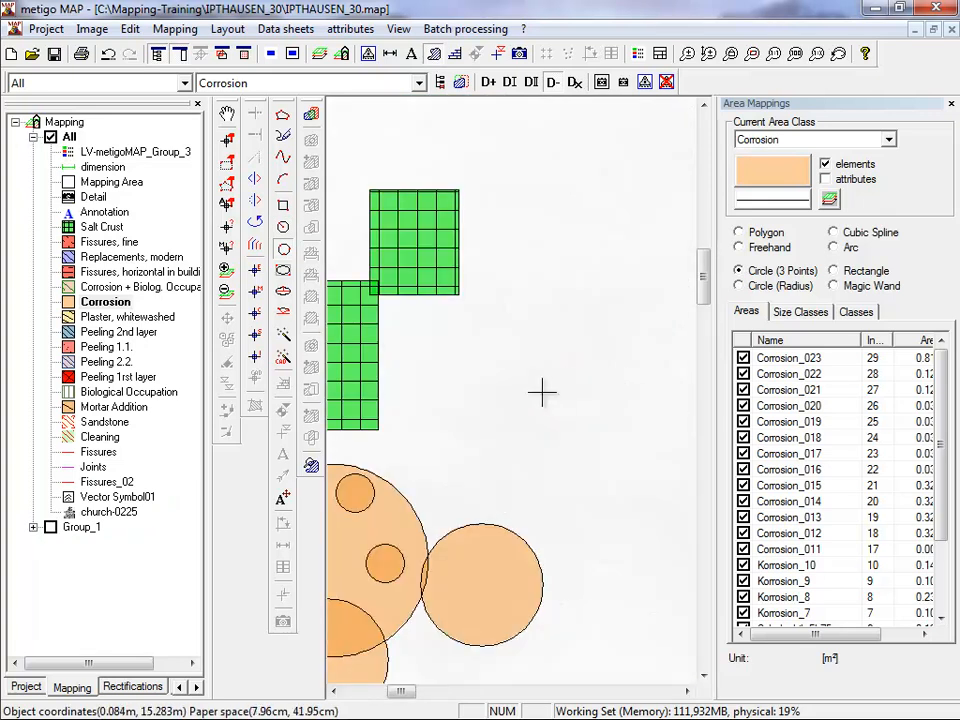
click(541, 391)
click(540, 337)
click(613, 345)
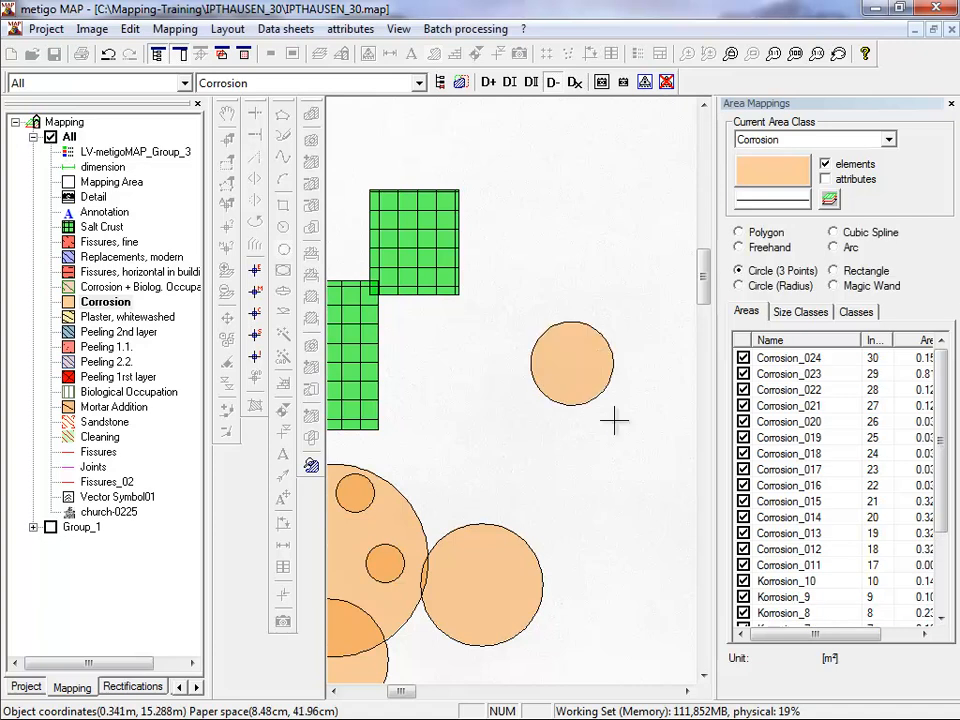
click(585, 481)
click(606, 429)
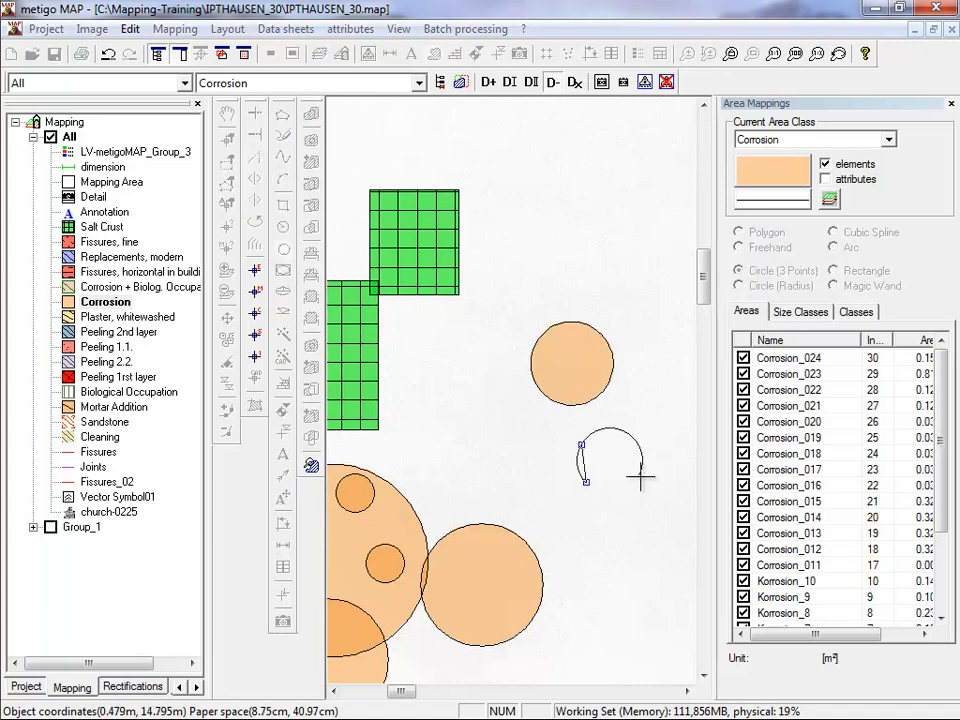
click(636, 478)
click(478, 460)
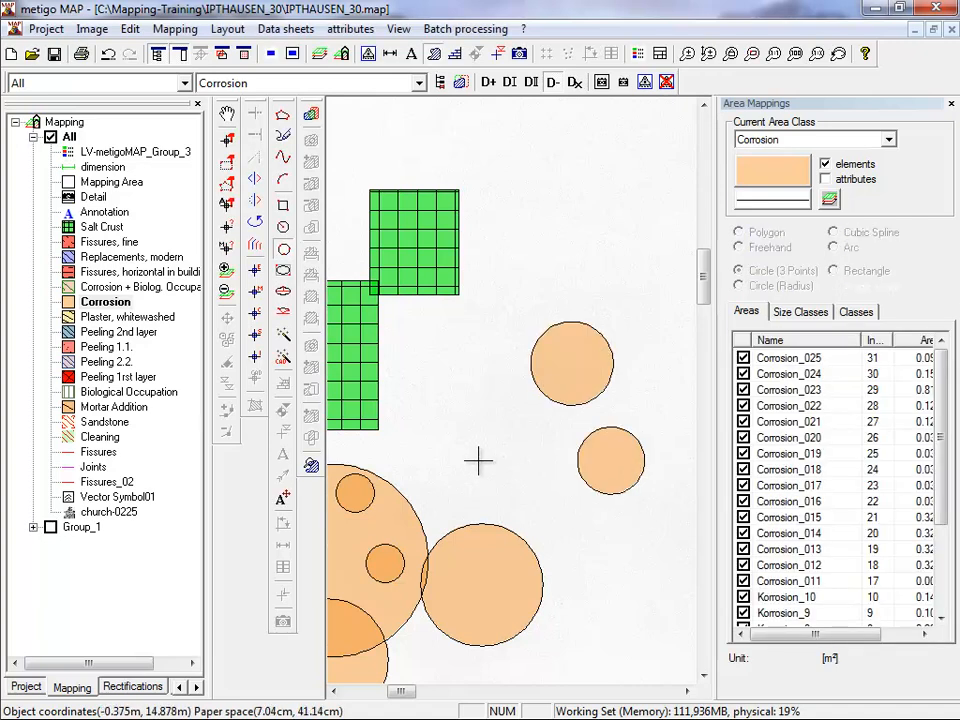
click(475, 422)
click(548, 440)
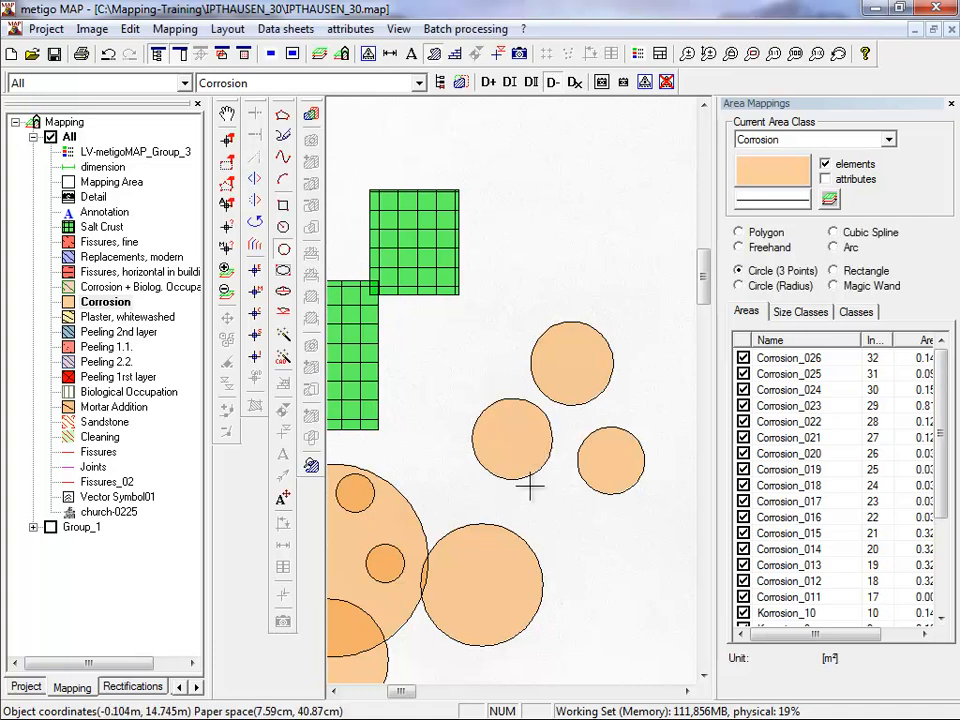
Select all Salt Crust rectangles and Corrosion circles on the blank area with a selection window and delete them.
scroll(529, 482, down, 3)
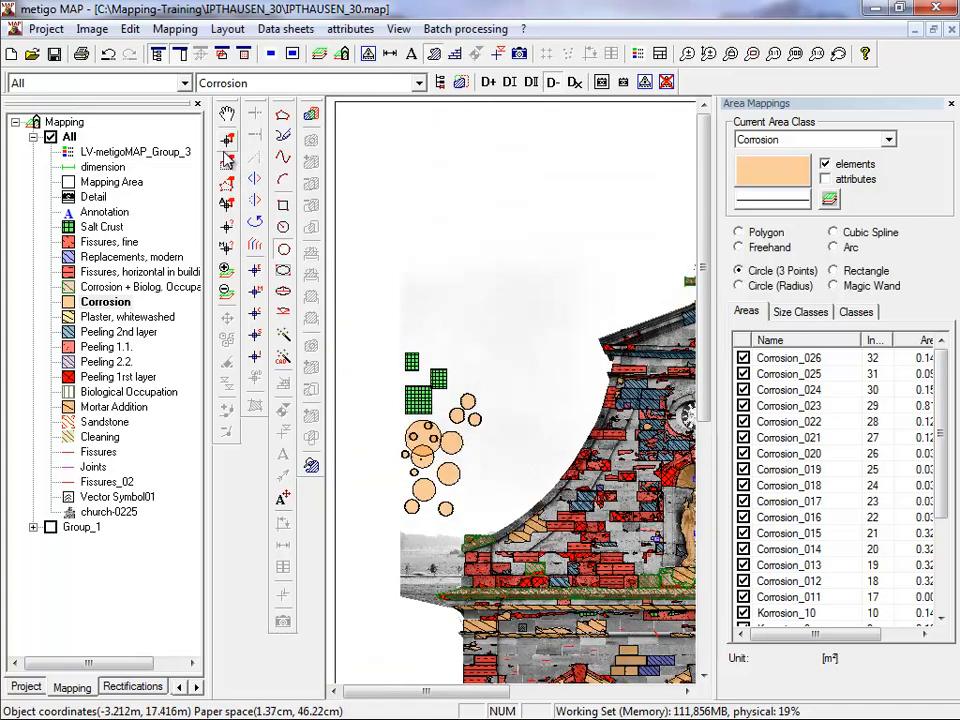
drag(488, 580, 371, 325)
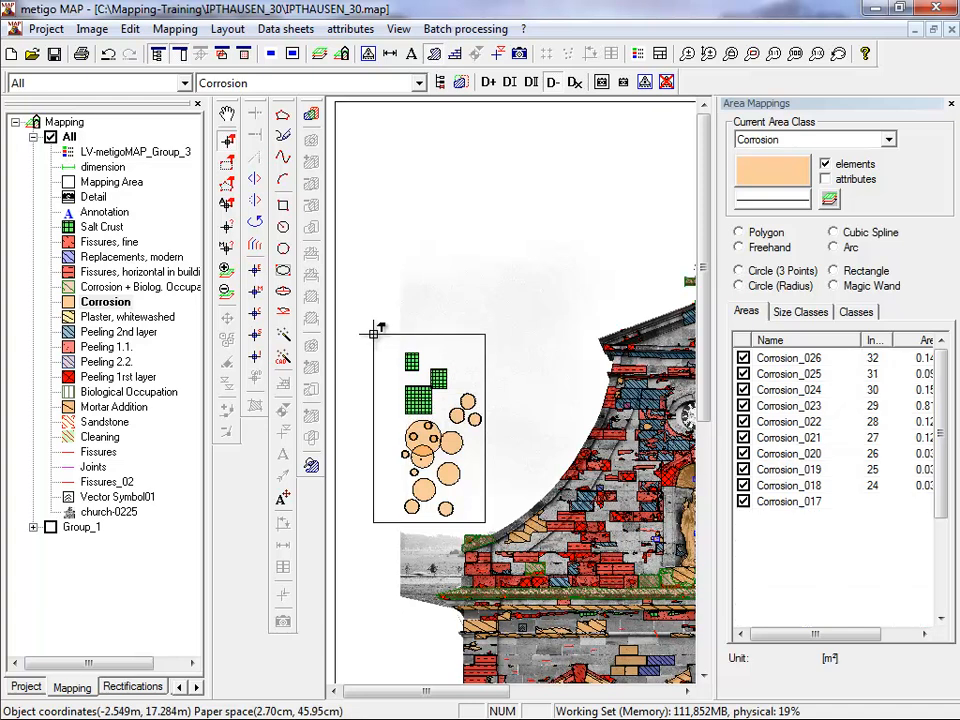
right_click(401, 427)
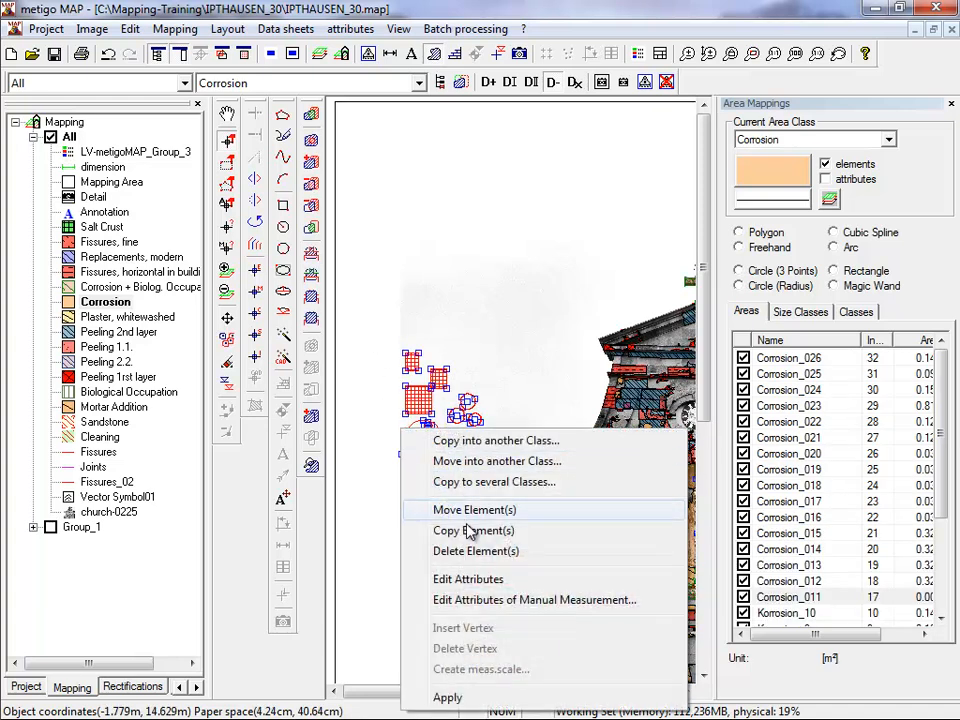
click(466, 556)
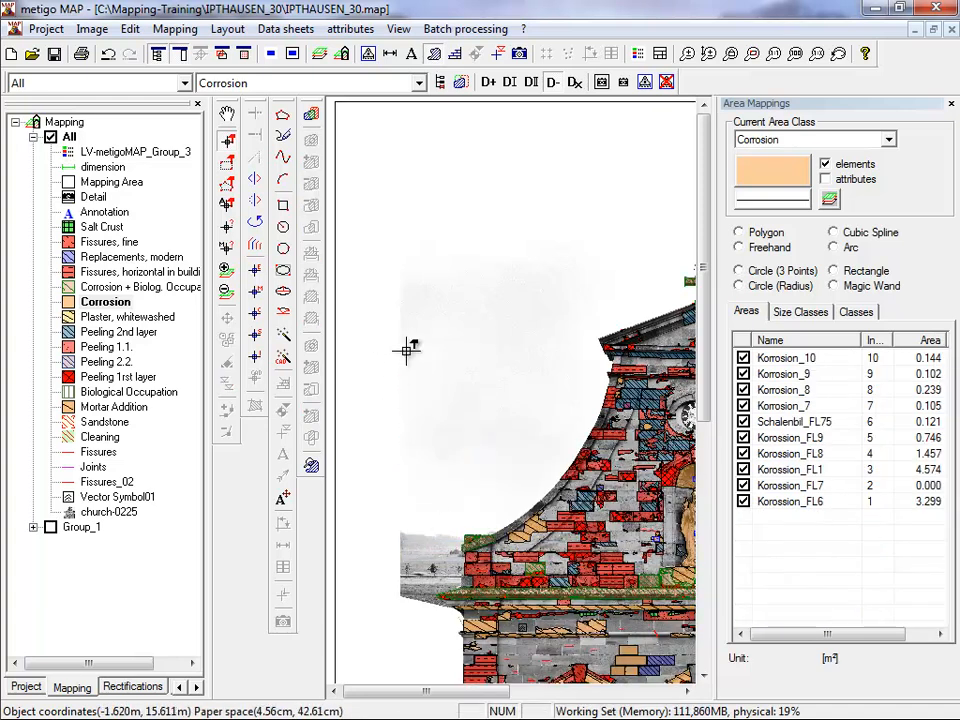
Draw a horizontal Corrosion ellipse with Ellipse (rectangle) on the blank area, with semi-axes of about 1.90 m and 0.75 m.
scroll(432, 304, up, 2)
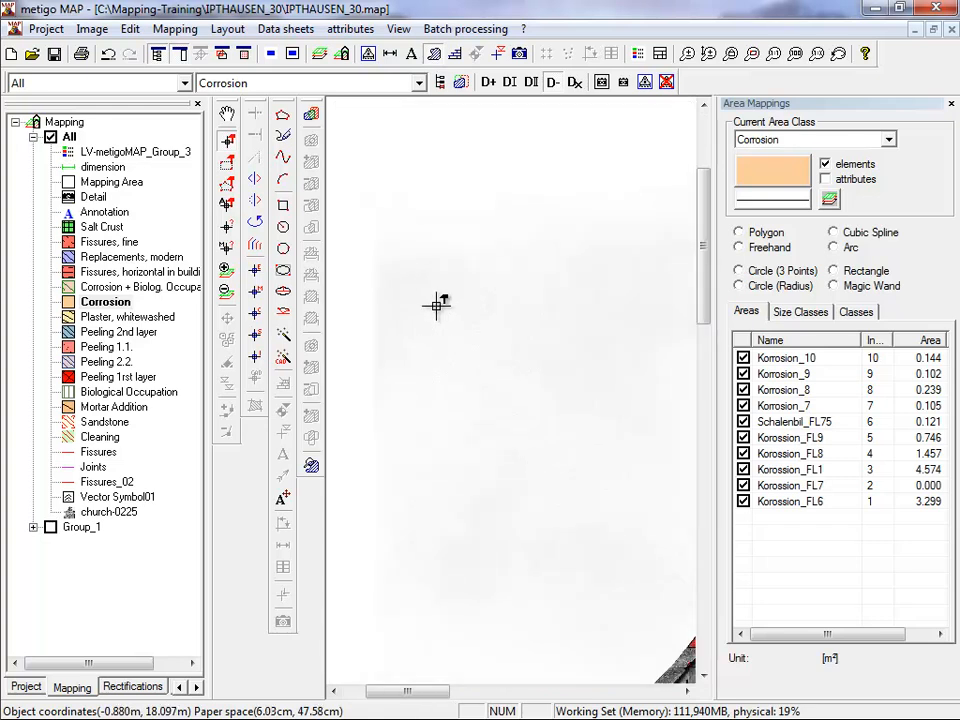
click(285, 272)
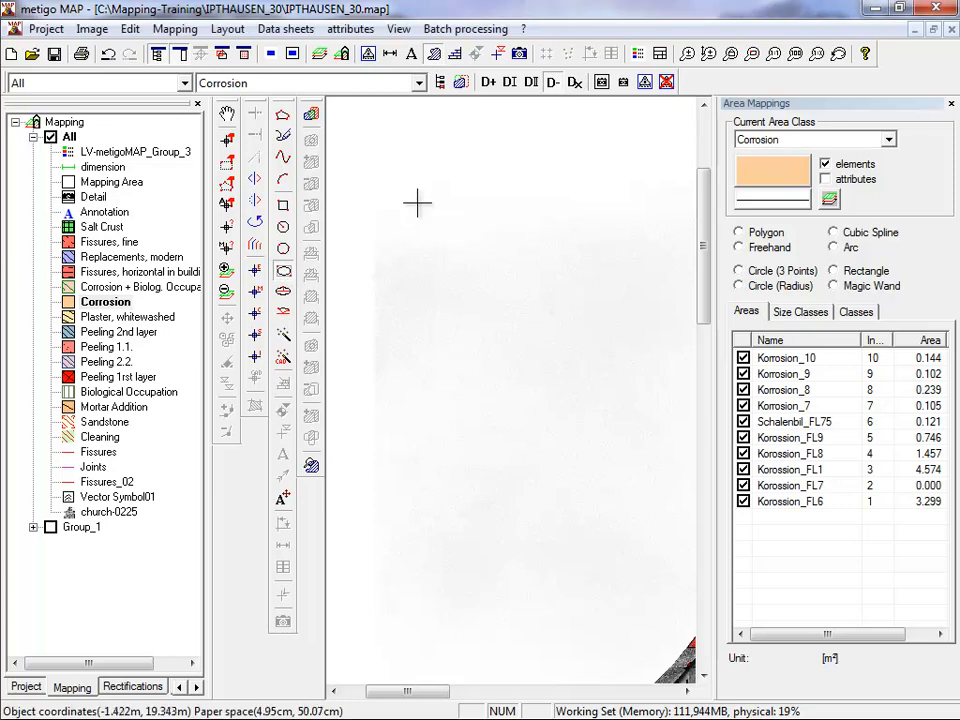
click(365, 208)
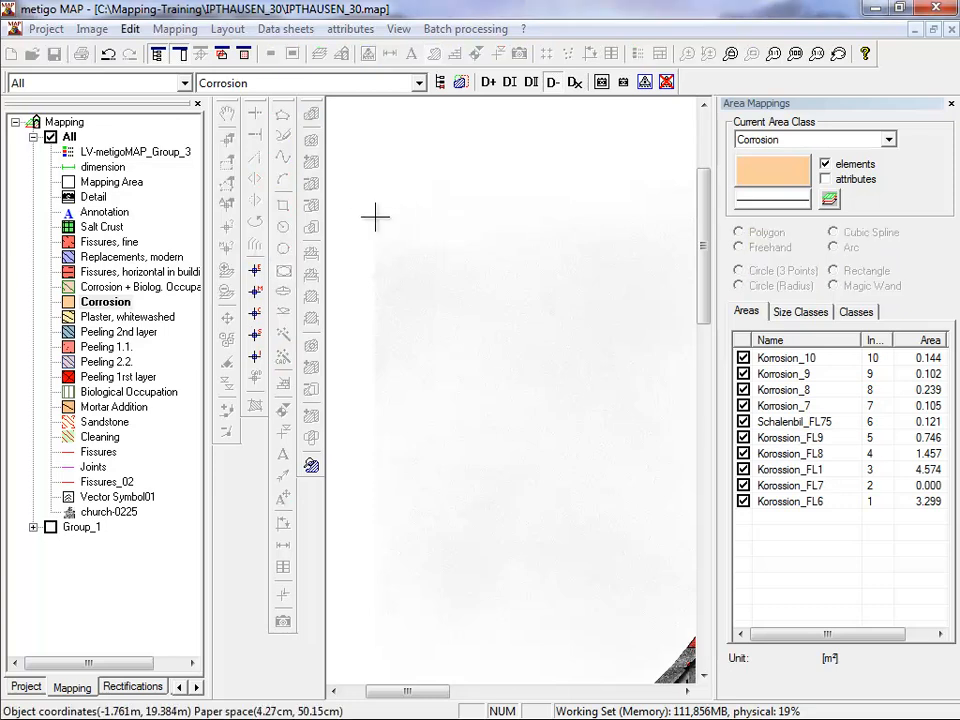
click(628, 312)
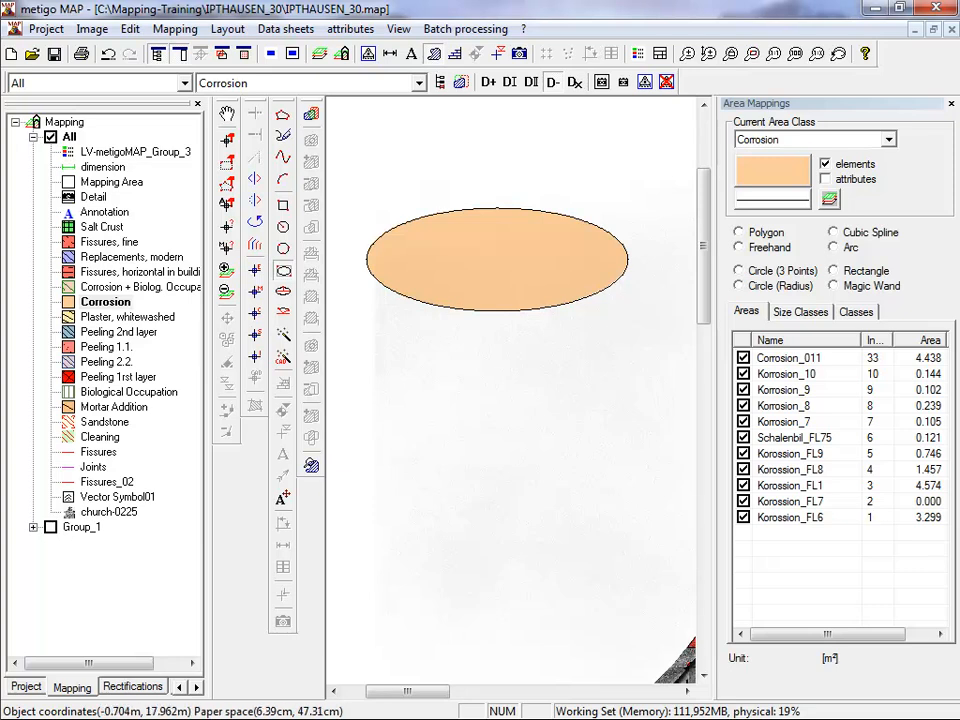
Construct two Corrosion ellipses below the first from fixed values: semi-major axis 2 m, semi-minor axis 0.5 m, rotation angle 45 degrees.
drag(150, 719, 206, 447)
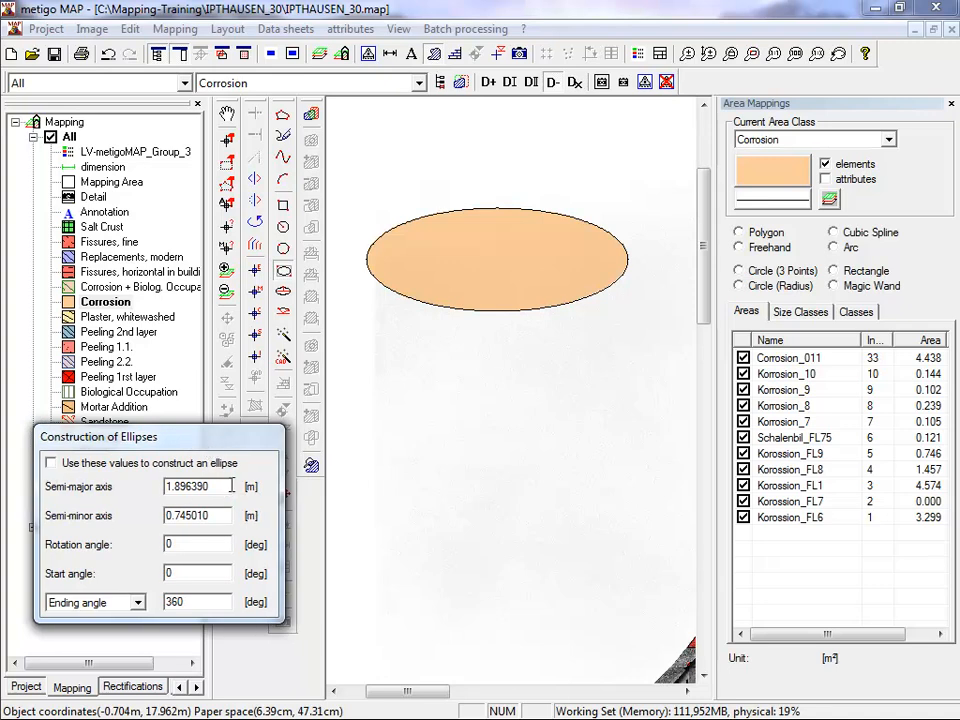
drag(232, 486, 147, 503)
text(2)
drag(236, 515, 127, 518)
text(0.5)
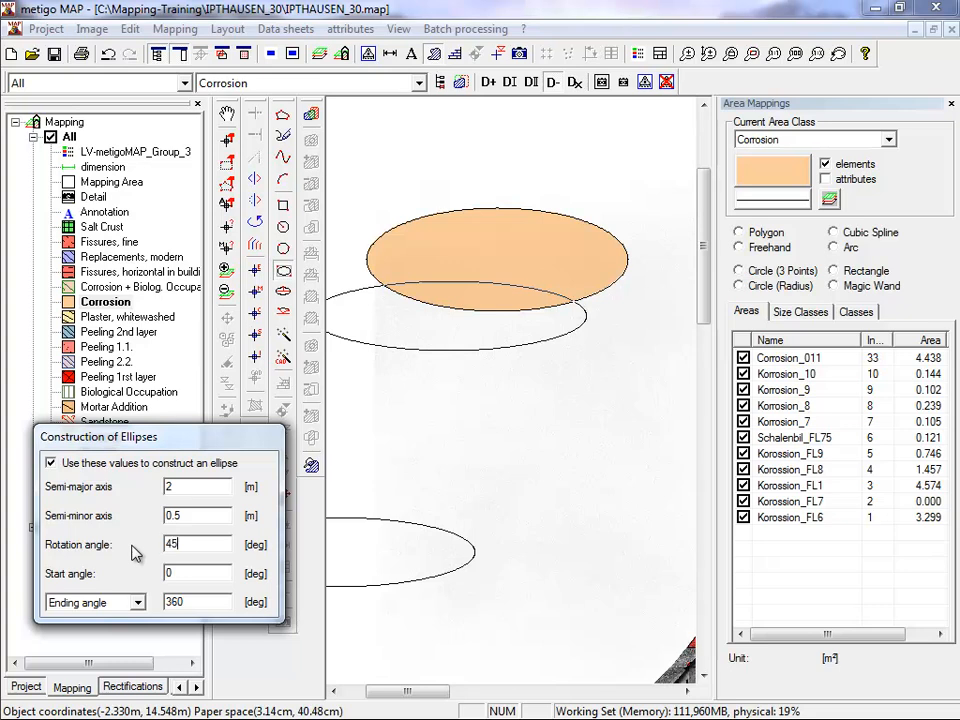
click(561, 499)
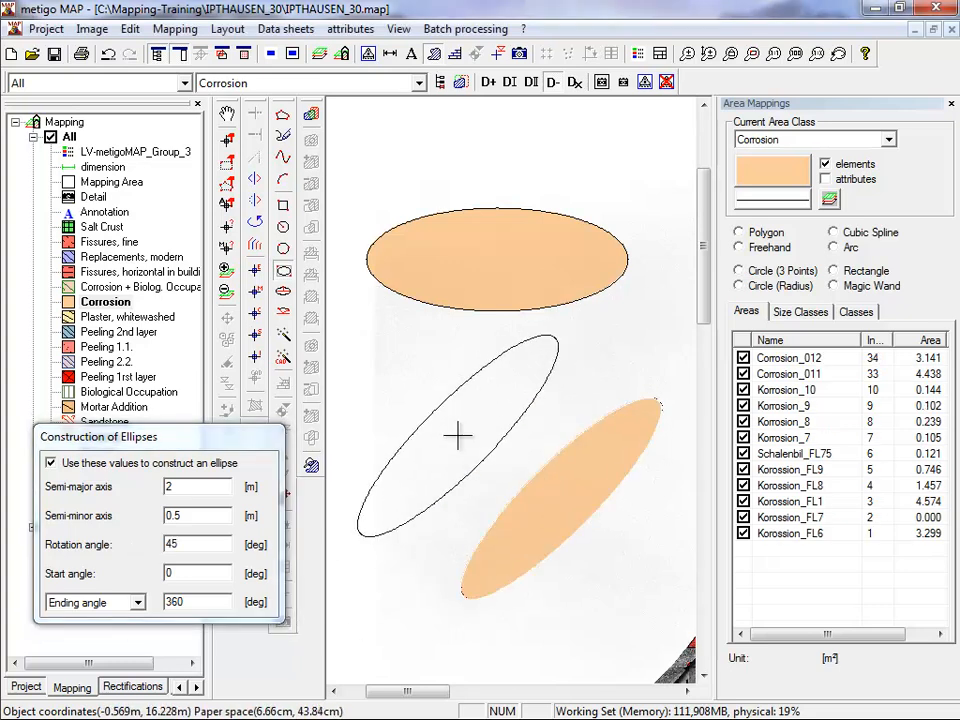
click(458, 435)
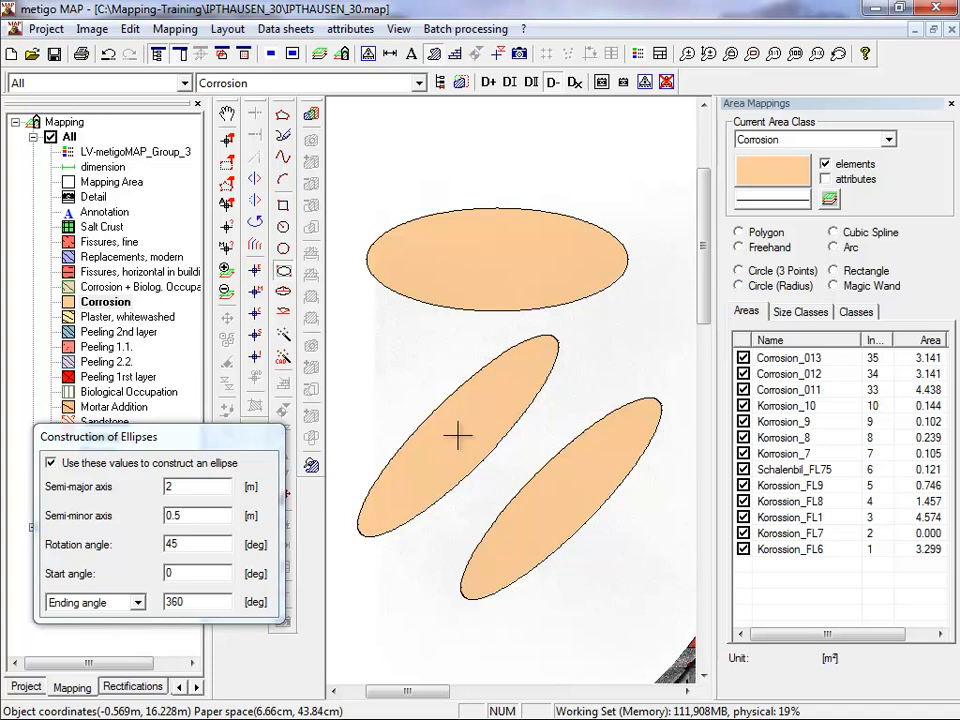
Turn off the fixed ellipse values and draw a horizontal Corrosion ellipse by its axes above the others, semi-axes about 1.66 m and 0.68 m.
click(285, 298)
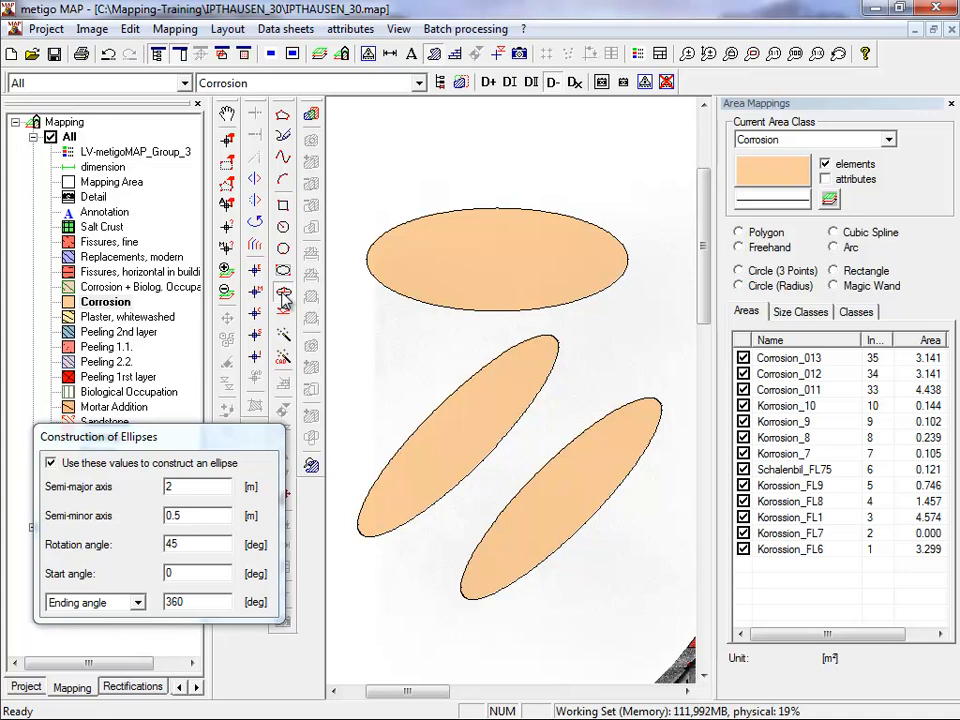
click(51, 463)
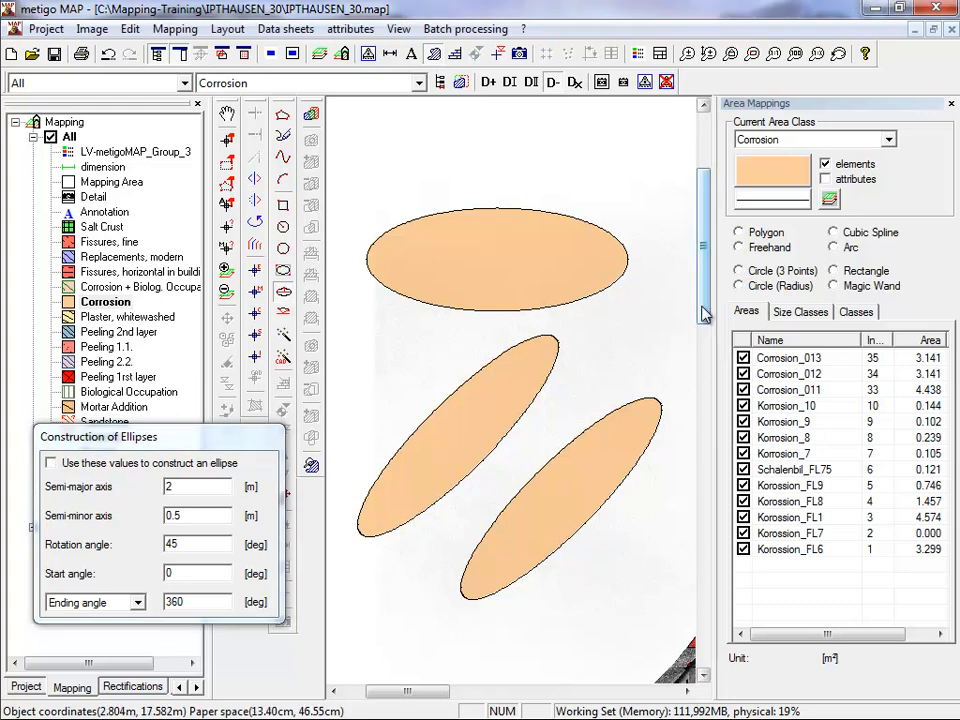
scroll(700, 250, up, 3)
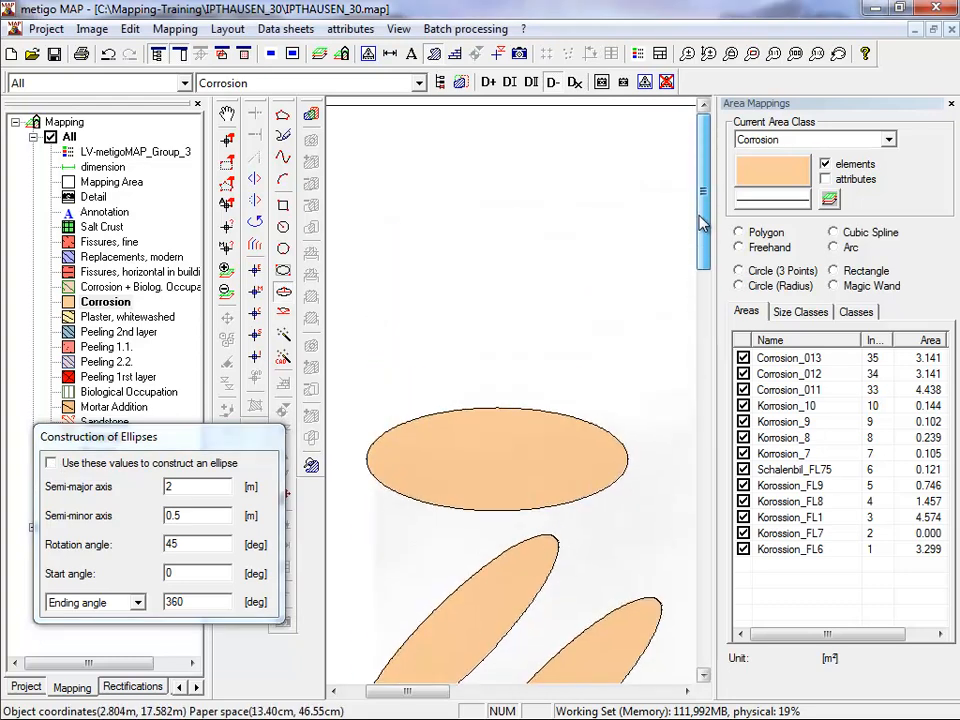
click(422, 254)
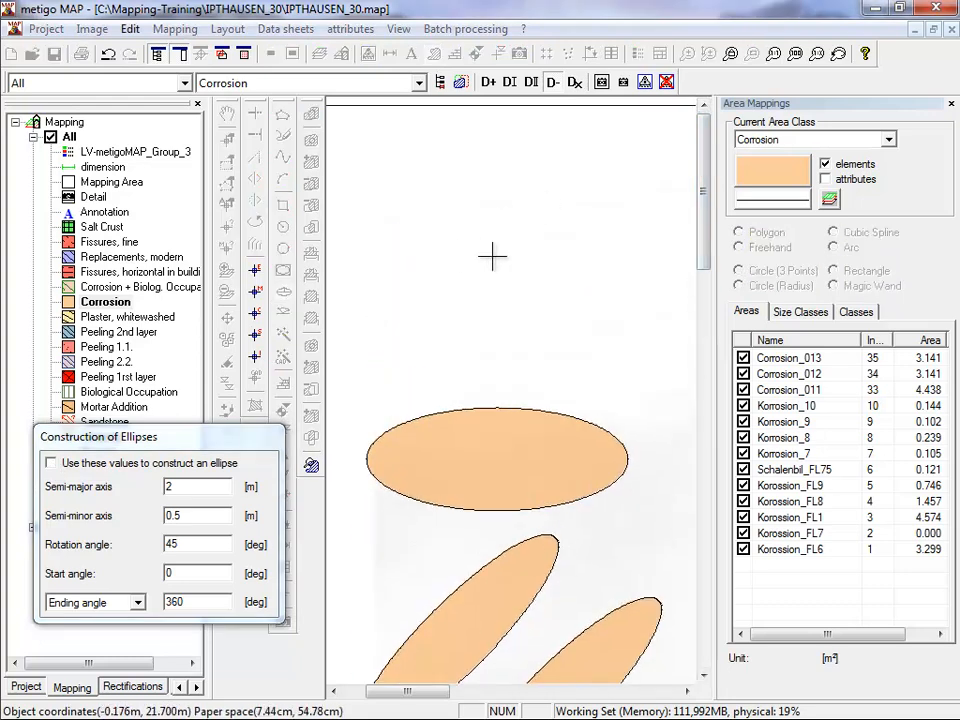
click(652, 254)
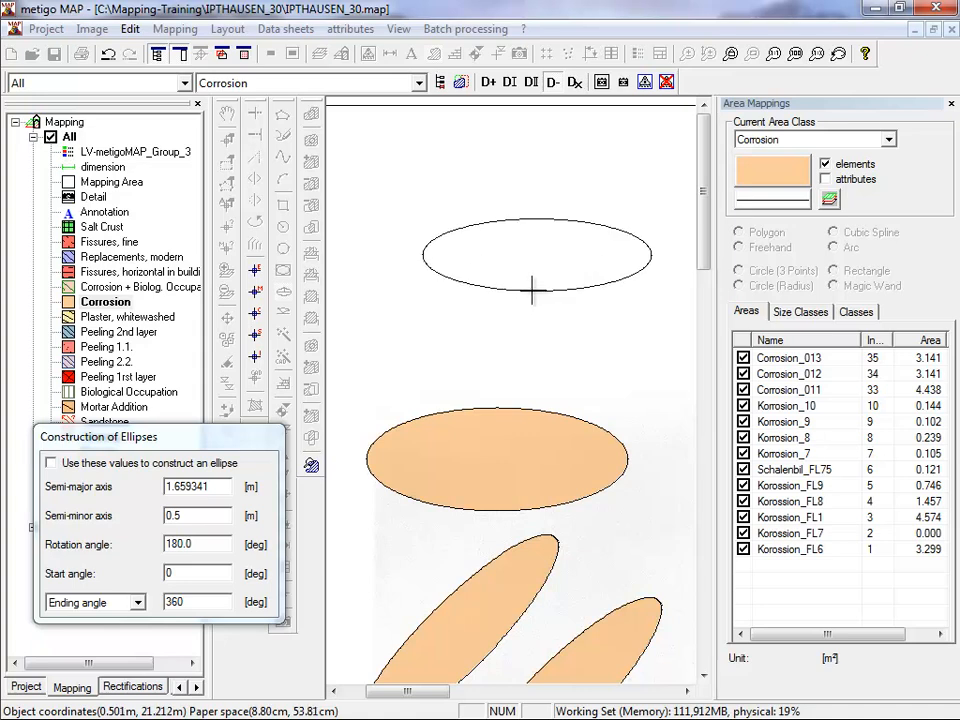
click(532, 300)
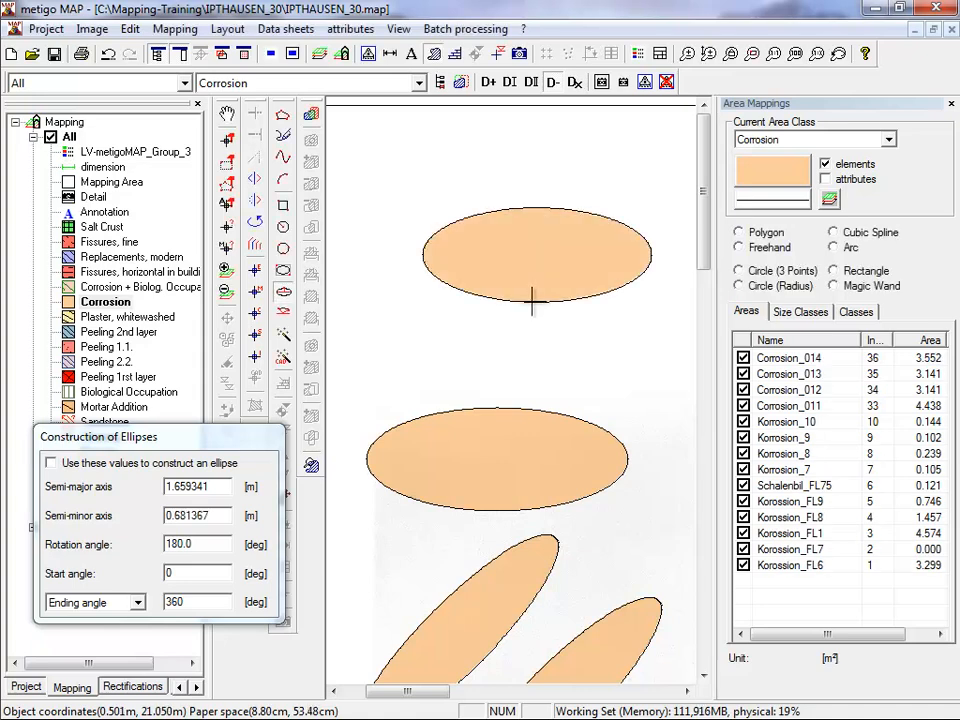
Draw a Corrosion ellipse arc between the two horizontal ellipses, semi-axes about 1.52 m and 0.35 m, from about 14 to 174 degrees.
click(285, 316)
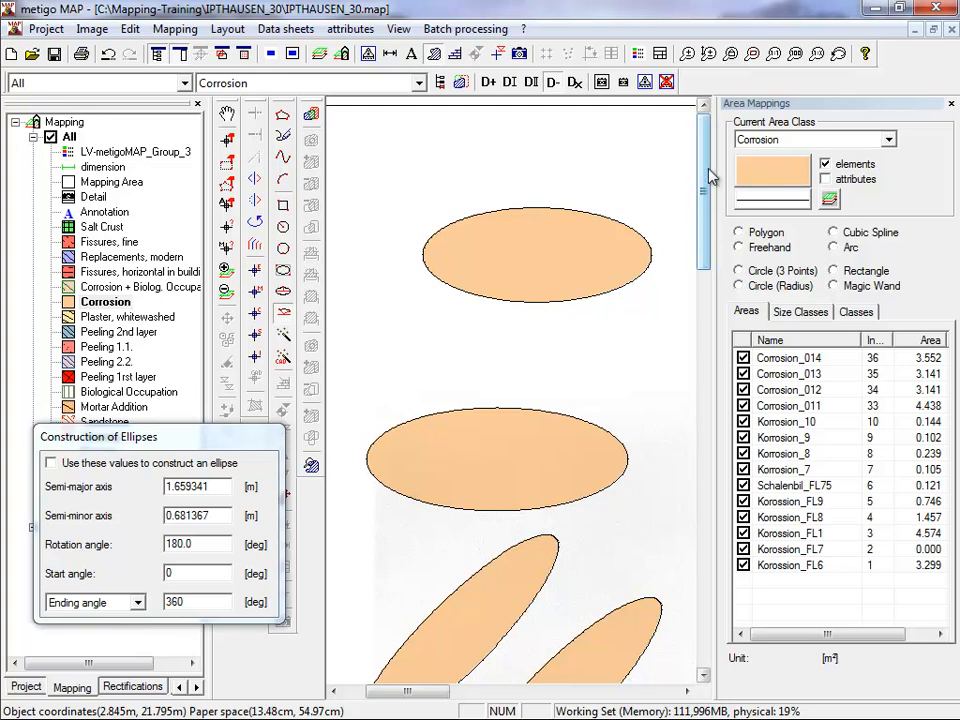
click(407, 365)
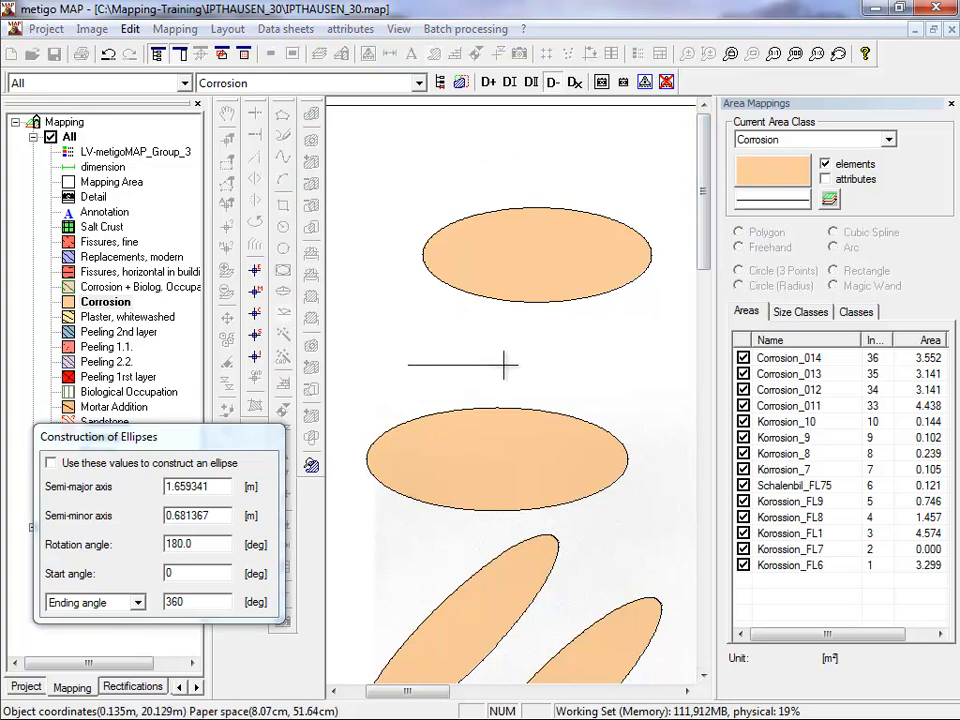
click(620, 361)
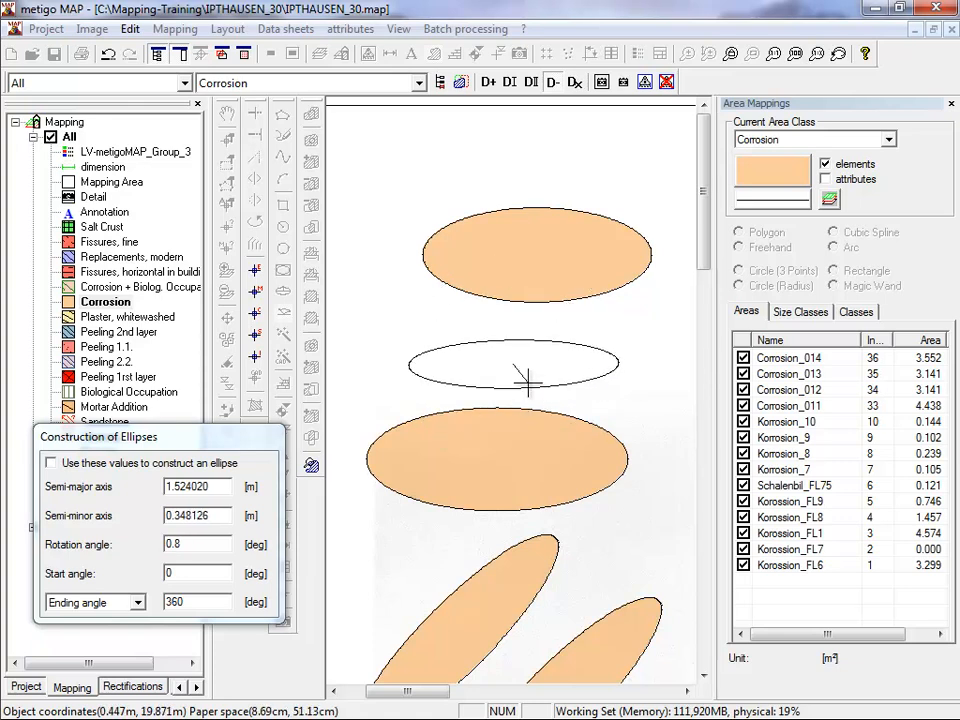
click(615, 337)
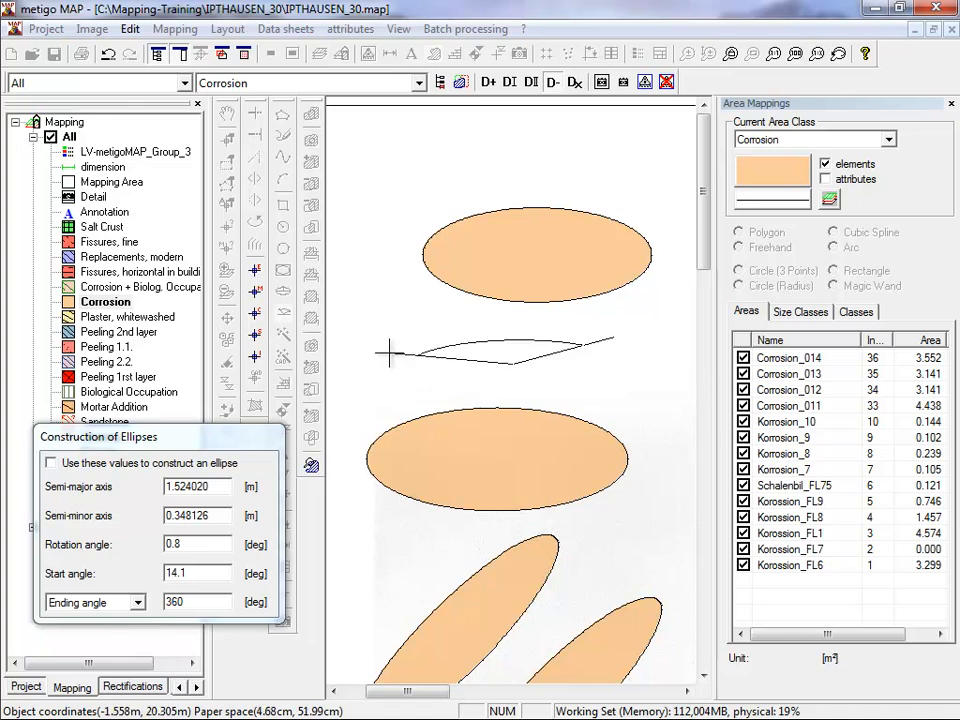
click(389, 352)
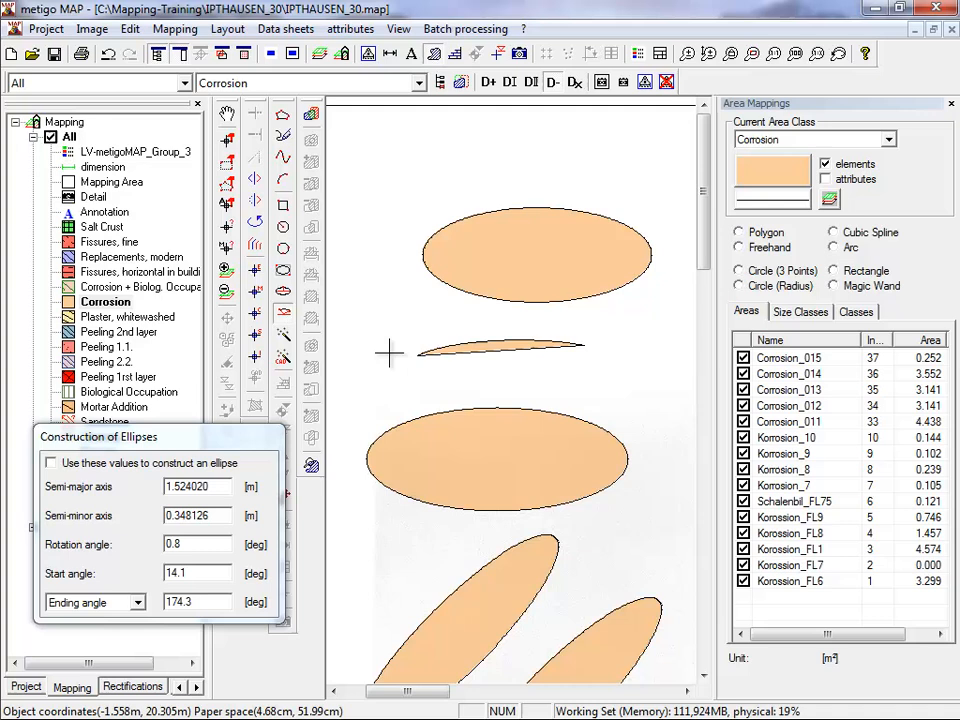
Open the Magic Wand and Magic Wand (CAD) tools in turn, moving the settings window clear of the drawing.
click(283, 337)
drag(102, 62, 40, 68)
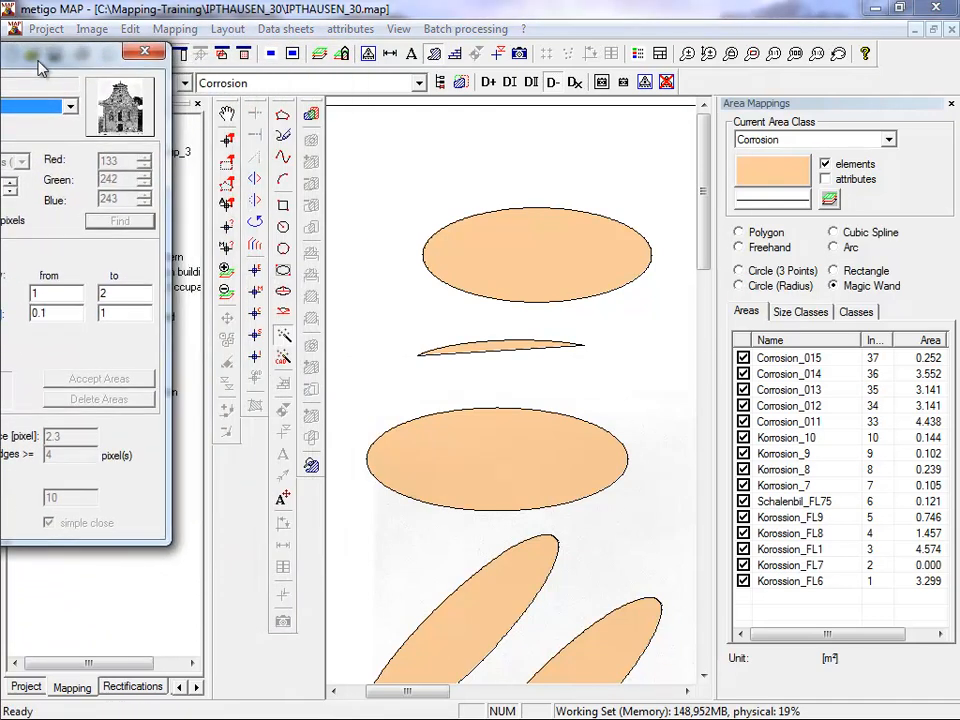
click(281, 362)
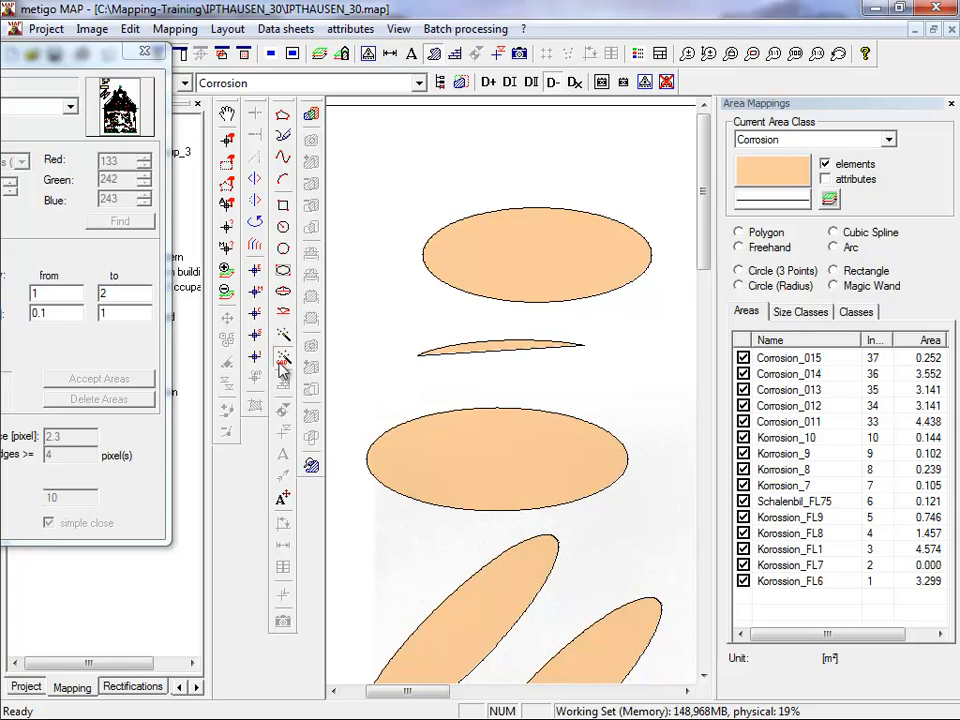
drag(47, 51, 0, 58)
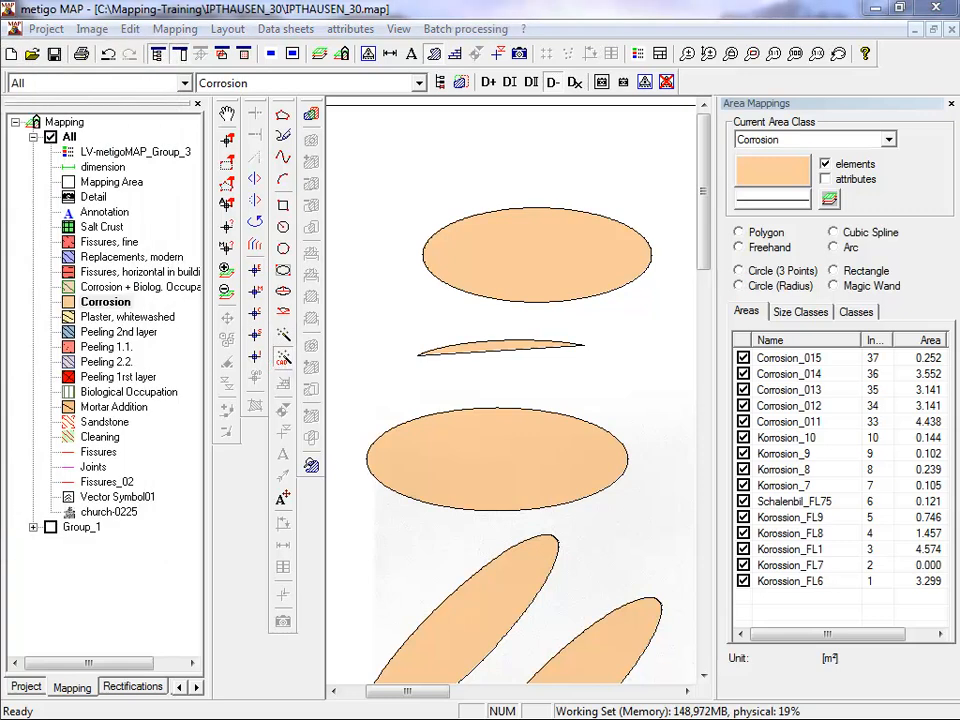
click(285, 359)
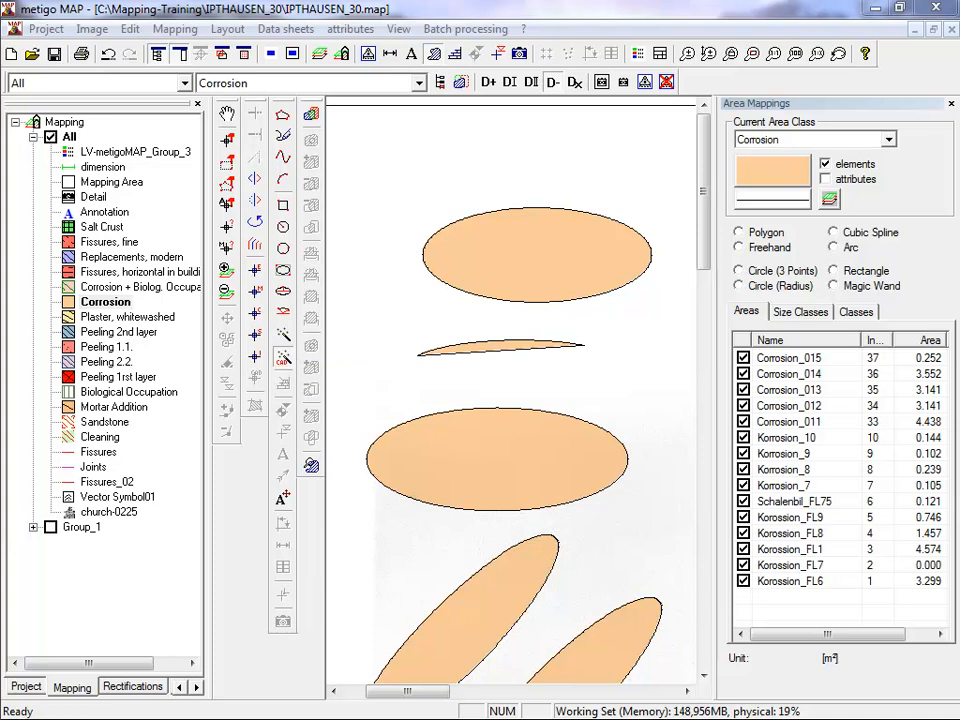